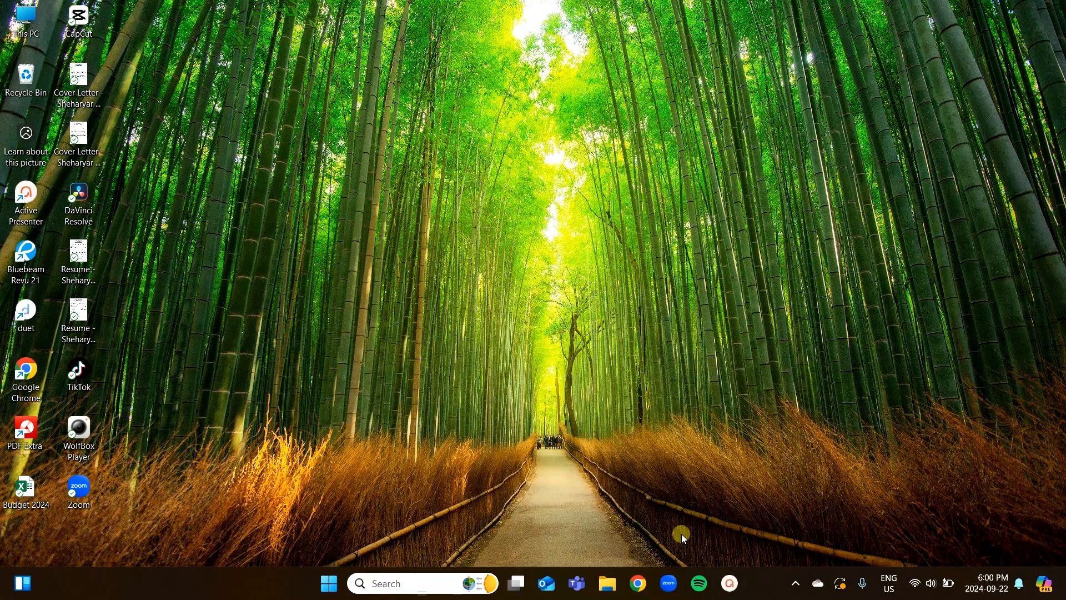
Open Google Chrome, maximize its profile chooser, and start browsing with the first listed profile.
{"action": "left_click", "coordinate": [644, 582]}
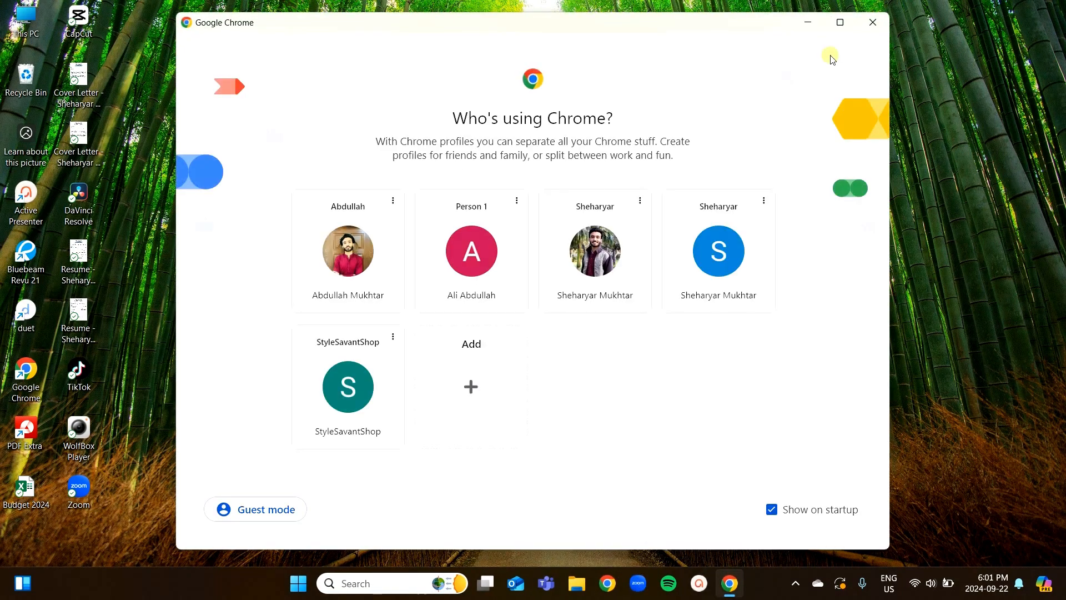
{"action": "left_click", "coordinate": [839, 22]}
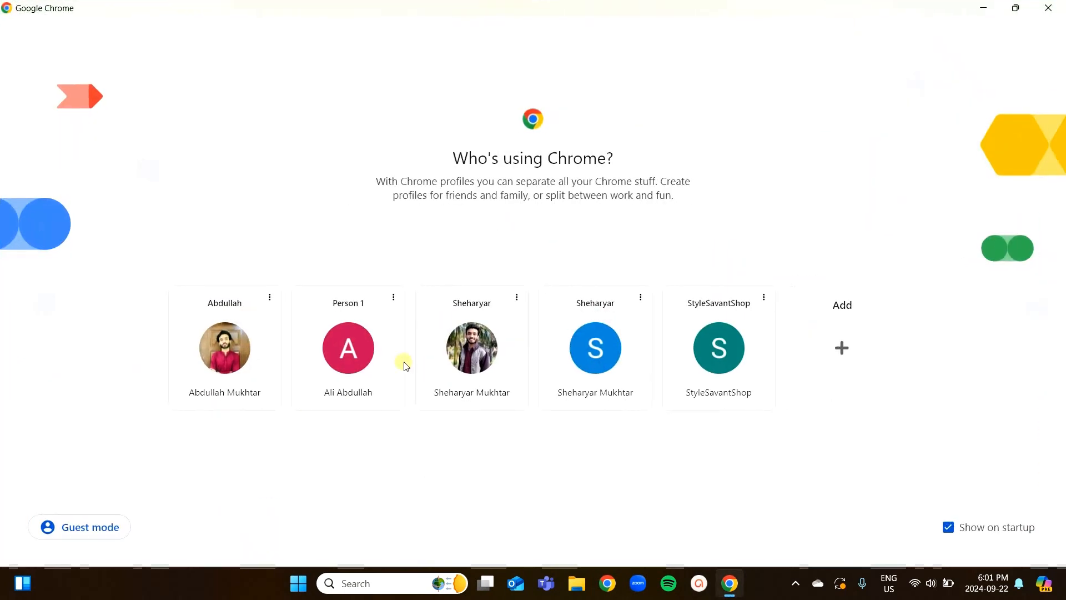
{"action": "left_click", "coordinate": [200, 356]}
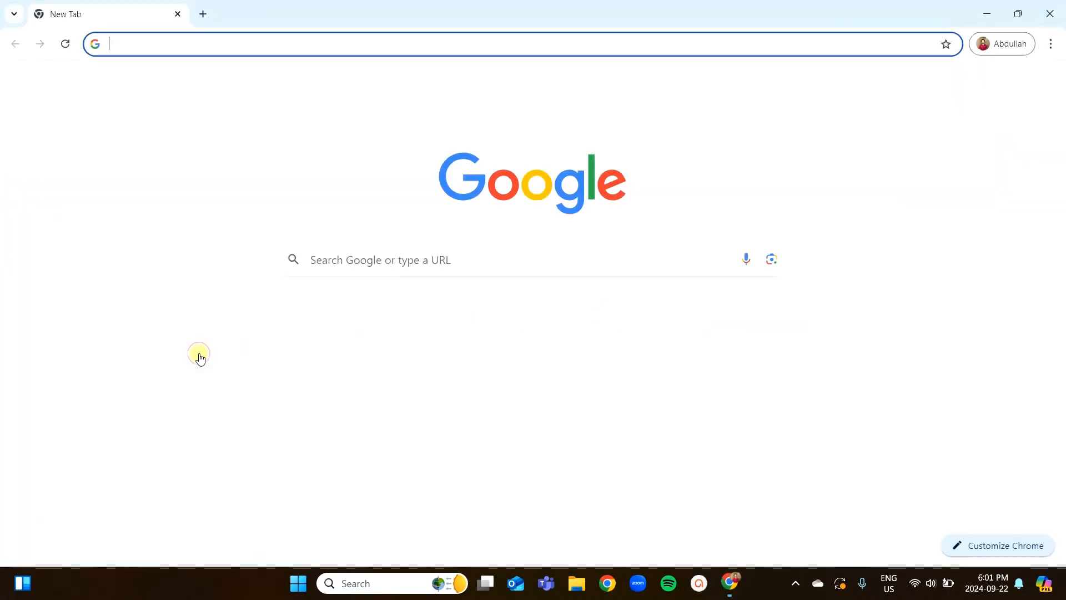
Search the web for "OINP Portal" and open Ontario's official Ontario Immigrant Nominee Program page.
{"action": "left_click", "coordinate": [524, 39]}
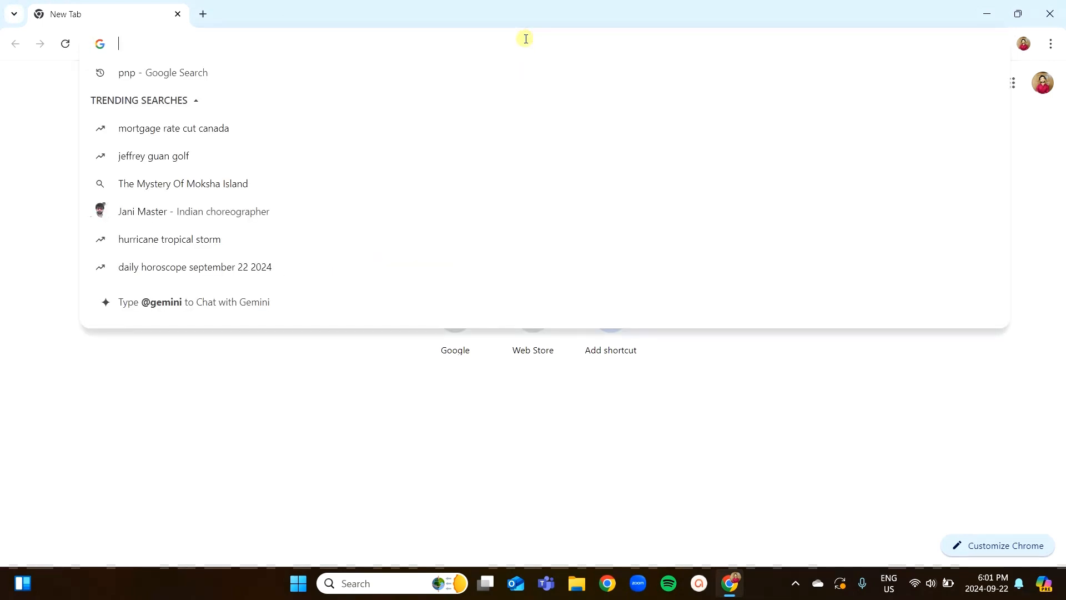
{"action": "type", "text": "O"}
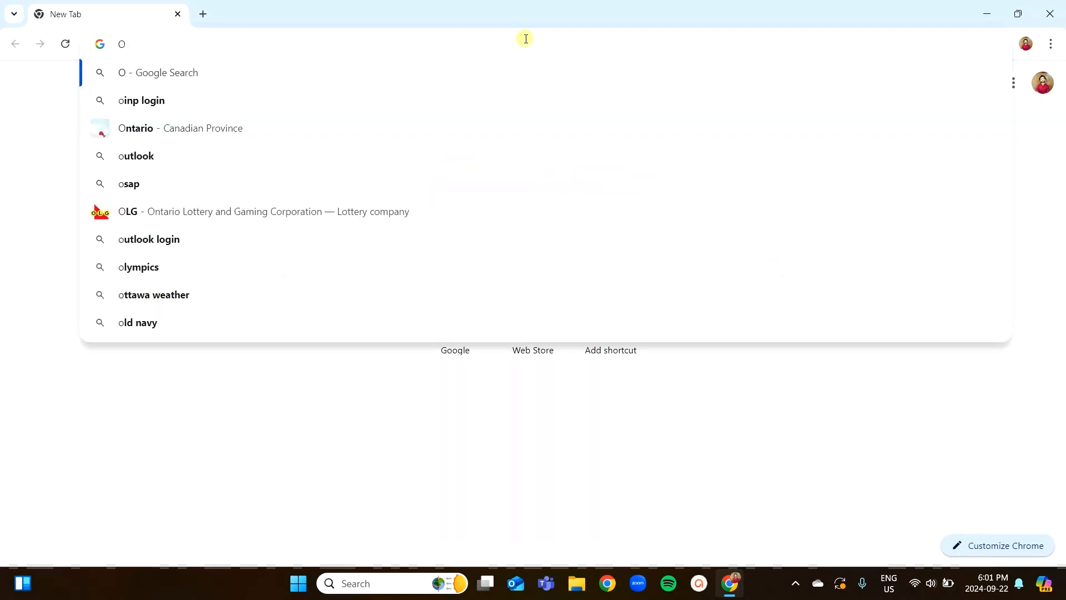
{"action": "type", "text": "INP Portal"}
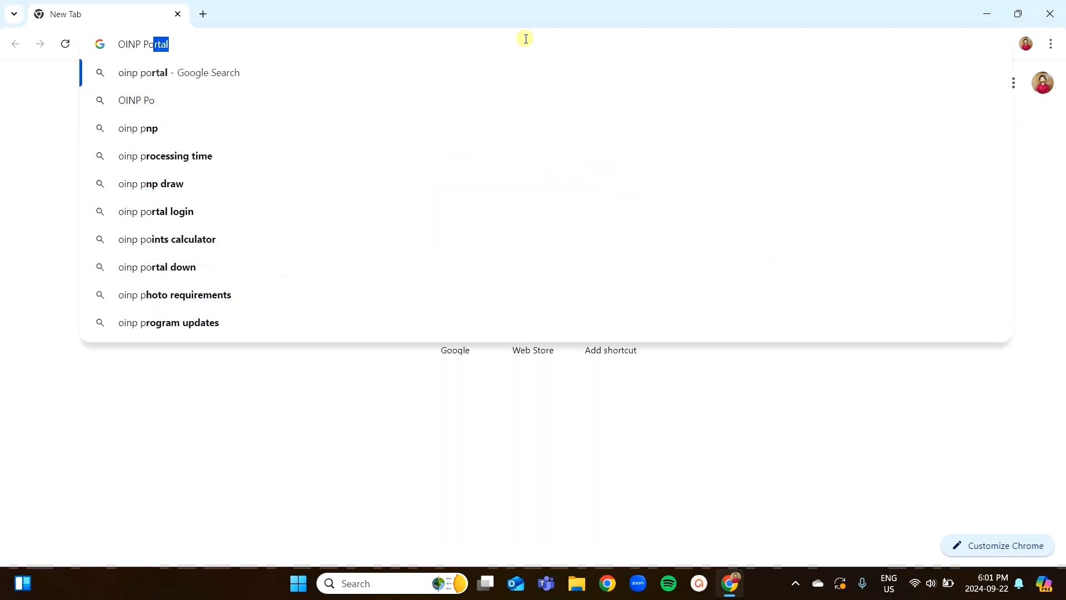
{"action": "key", "text": "Return"}
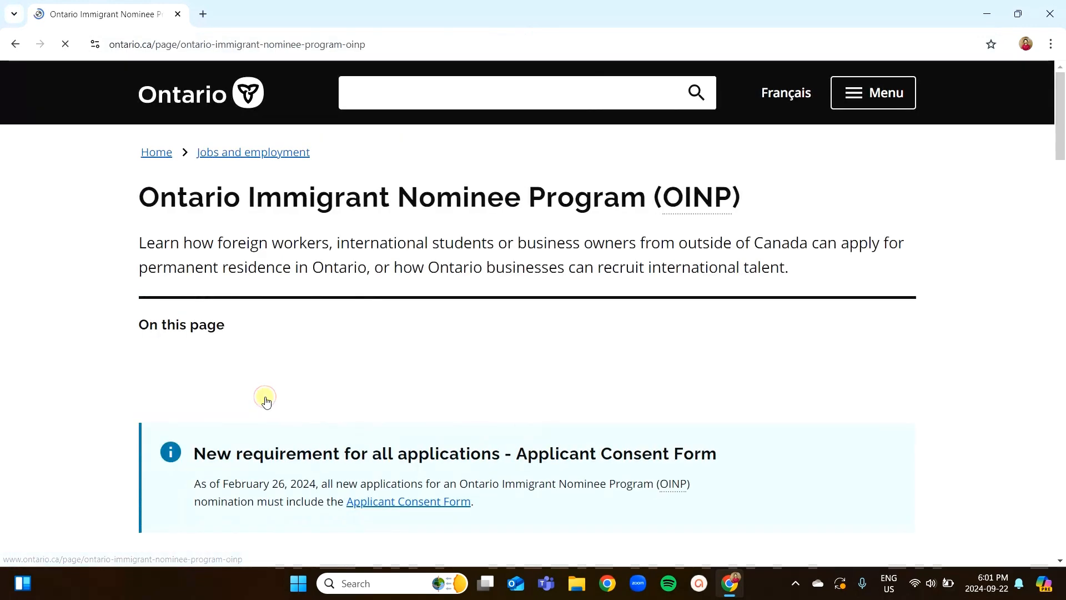
Open the "Choosing the right stream" page under Learn about the program.
{"action": "left_click_drag", "start_coordinate": [1061, 108], "coordinate": [1061, 230]}
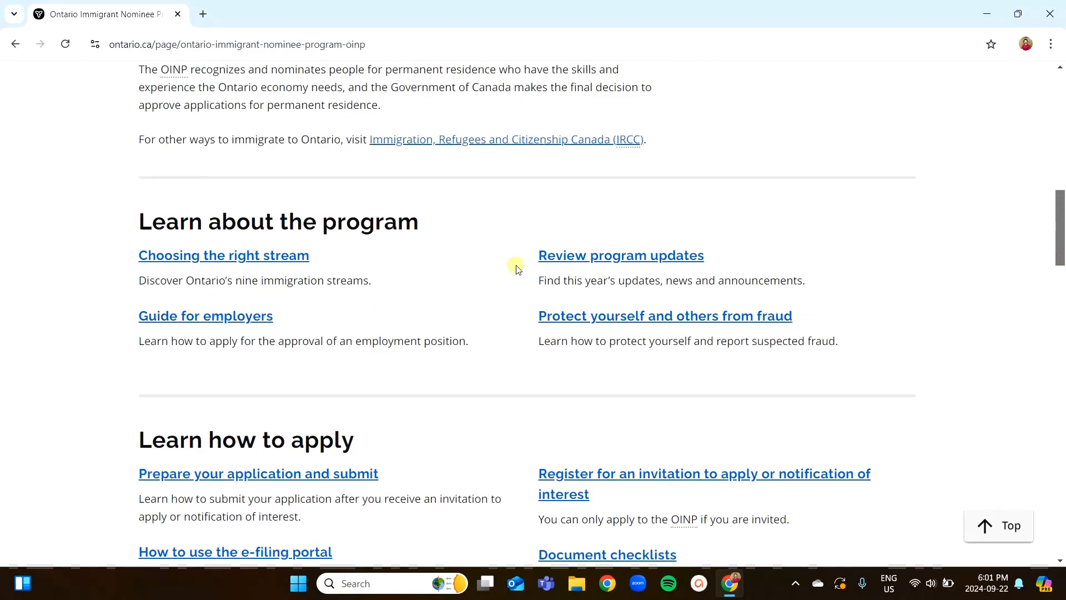
{"action": "left_click", "coordinate": [282, 256]}
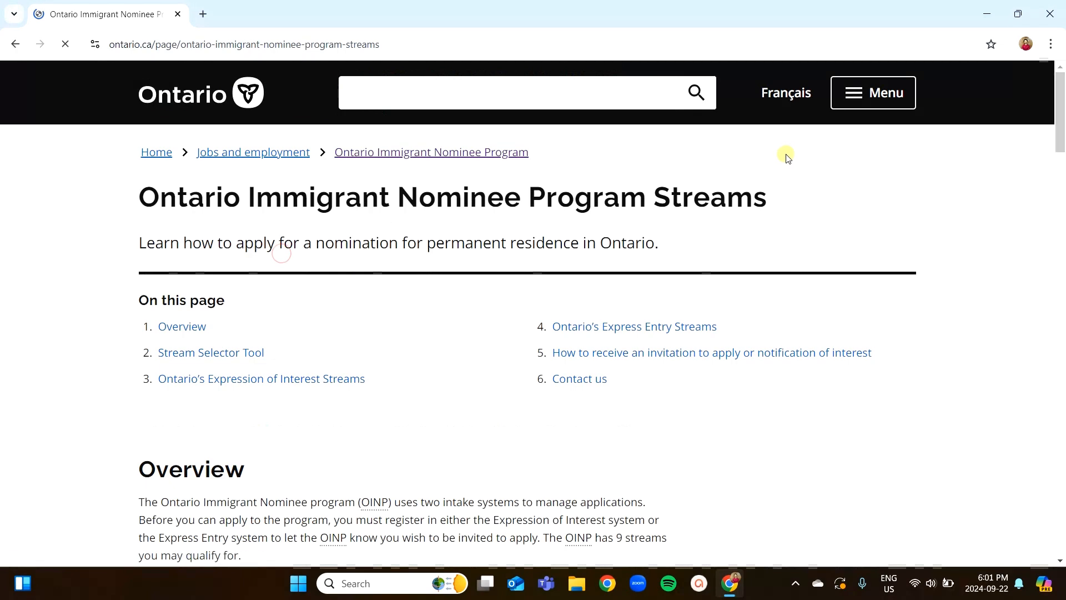
Review the Expression of Interest and Express Entry streams, and open the Employer Job Offer: International Student stream page.
{"action": "left_click_drag", "start_coordinate": [1062, 110], "coordinate": [1062, 231]}
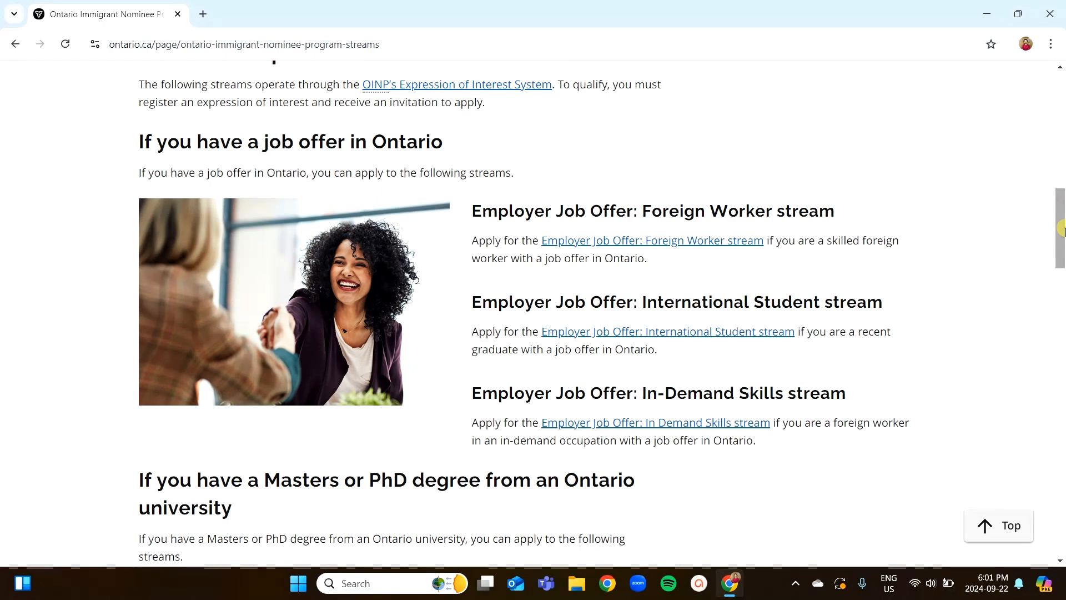
{"action": "left_click_drag", "start_coordinate": [1063, 228], "coordinate": [1064, 212]}
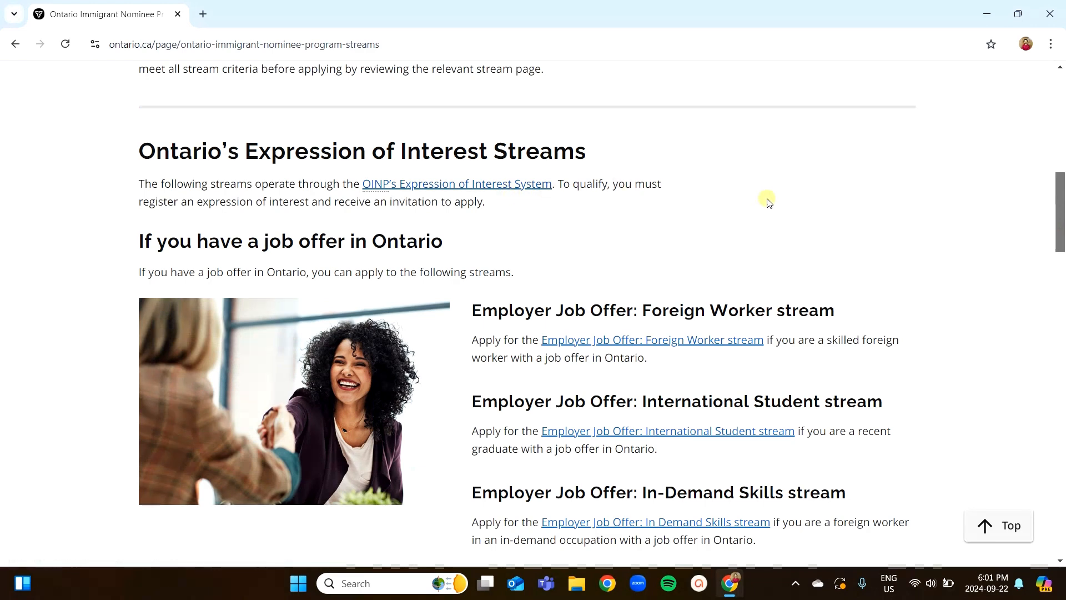
{"action": "left_click_drag", "start_coordinate": [1063, 195], "coordinate": [1063, 304]}
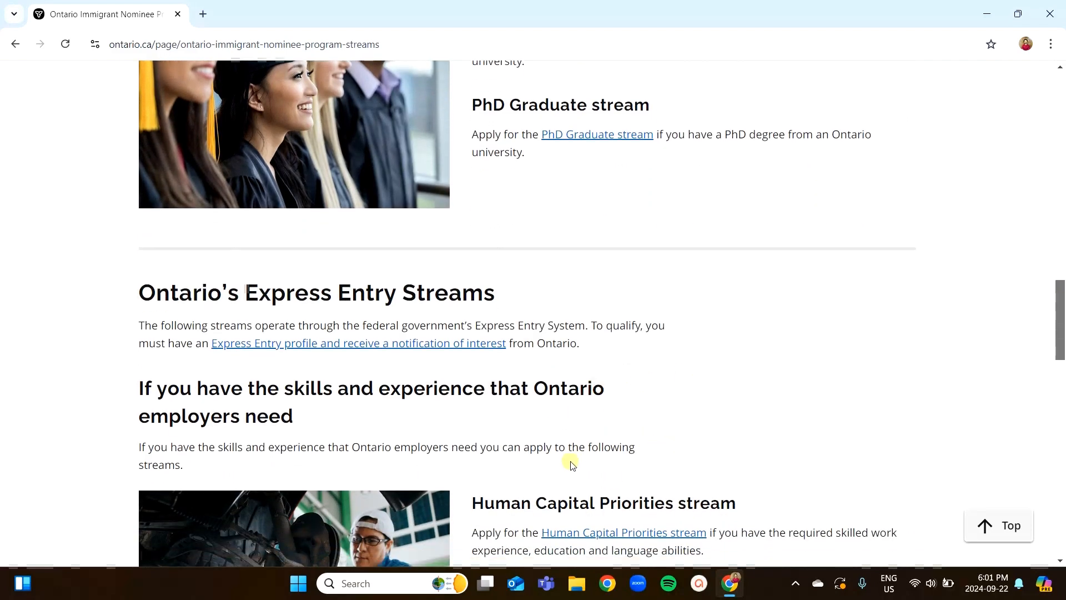
{"action": "left_click_drag", "start_coordinate": [524, 293], "coordinate": [259, 293]}
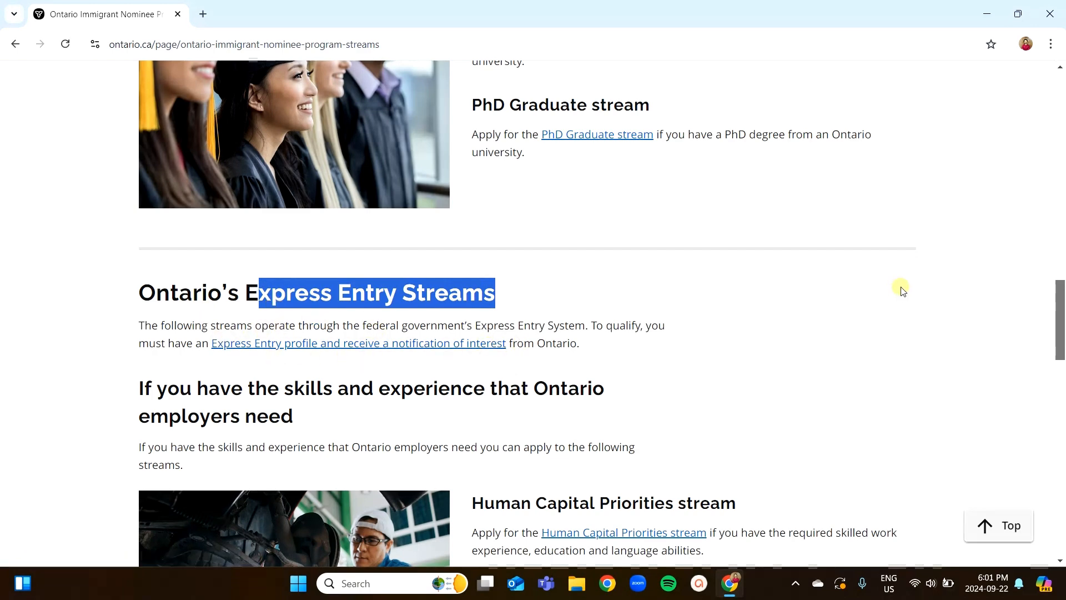
{"action": "left_click_drag", "start_coordinate": [1056, 280], "coordinate": [1060, 214]}
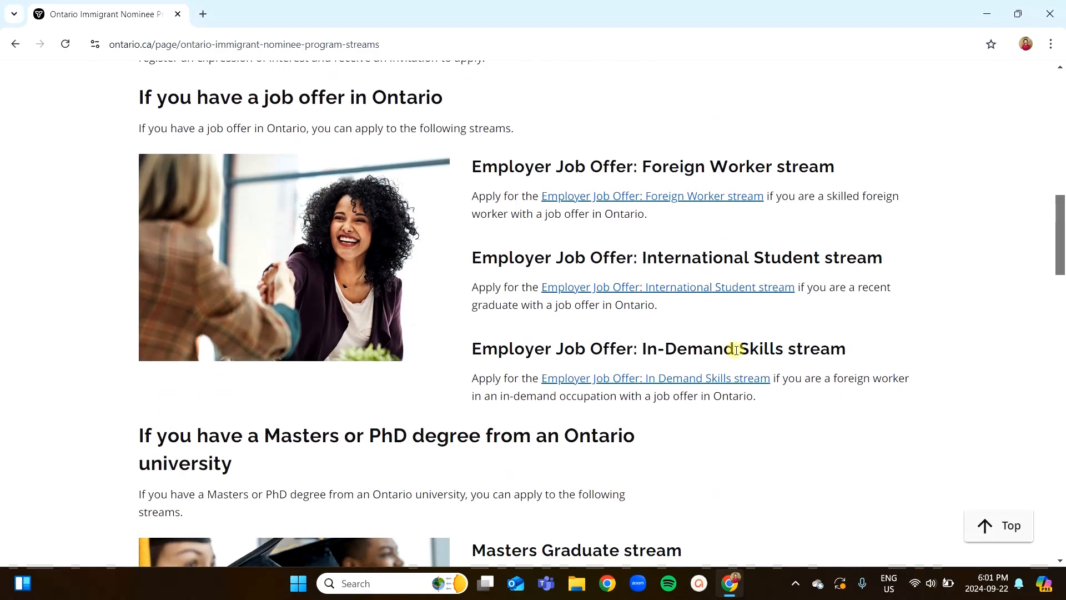
{"action": "scroll", "coordinate": [677, 270], "scroll_direction": "down", "scroll_amount": 5}
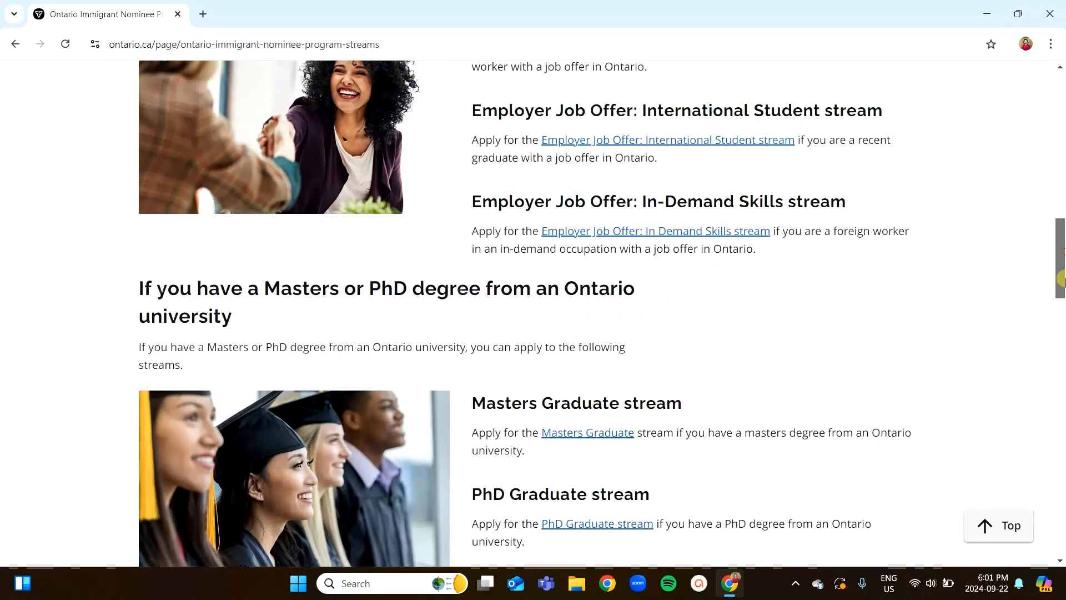
{"action": "left_click_drag", "start_coordinate": [1062, 237], "coordinate": [1062, 191]}
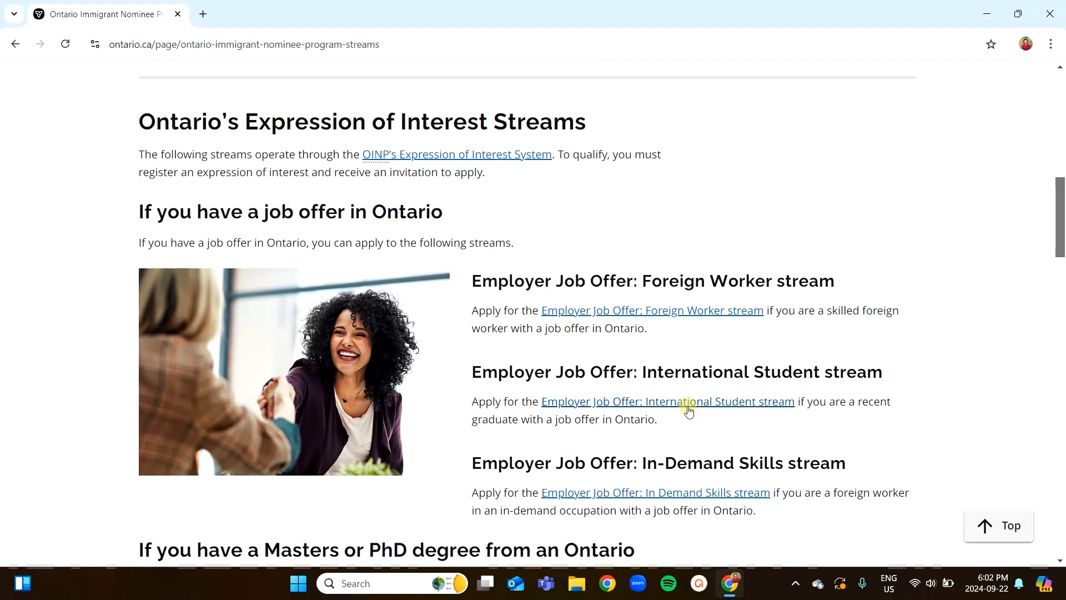
{"action": "left_click", "coordinate": [723, 407]}
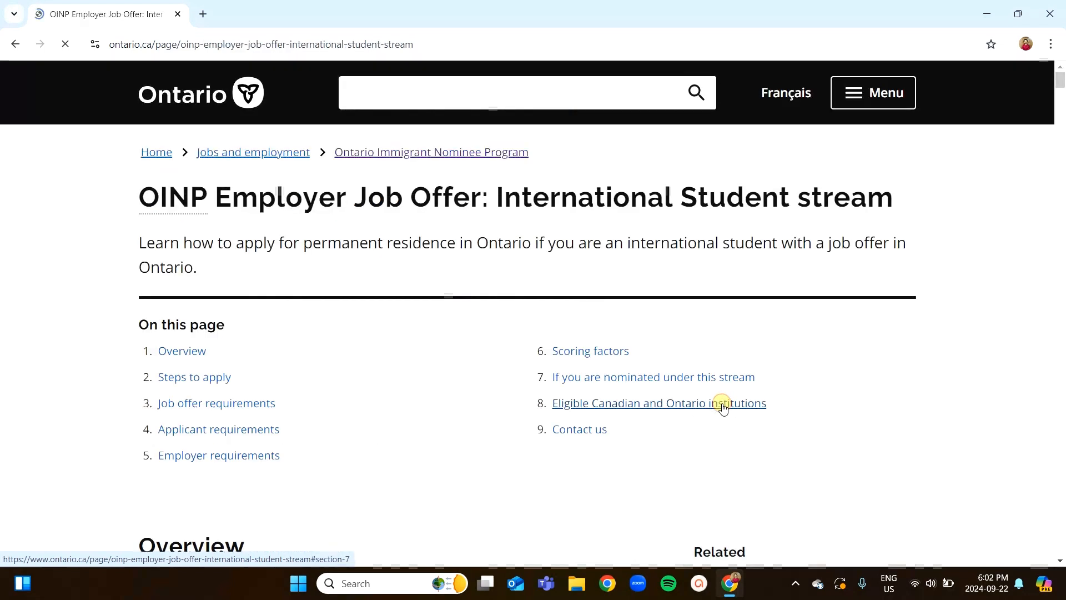
Examine the International Student stream's steps to apply, job offer requirements and applicant requirements.
{"action": "left_click_drag", "start_coordinate": [1060, 78], "coordinate": [1061, 102]}
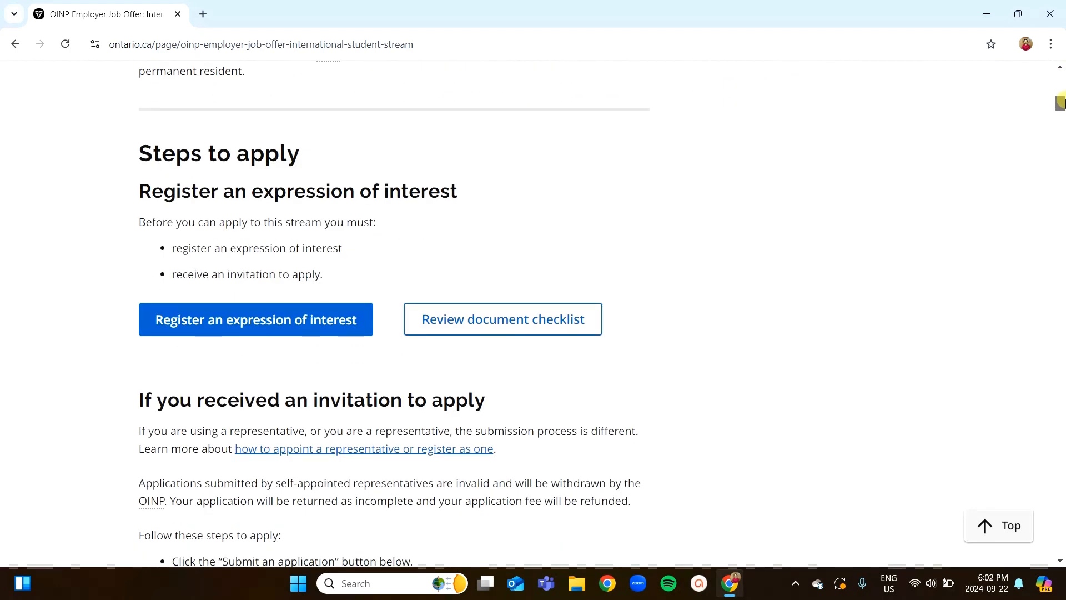
{"action": "scroll", "coordinate": [1061, 101], "scroll_direction": "down", "scroll_amount": 4}
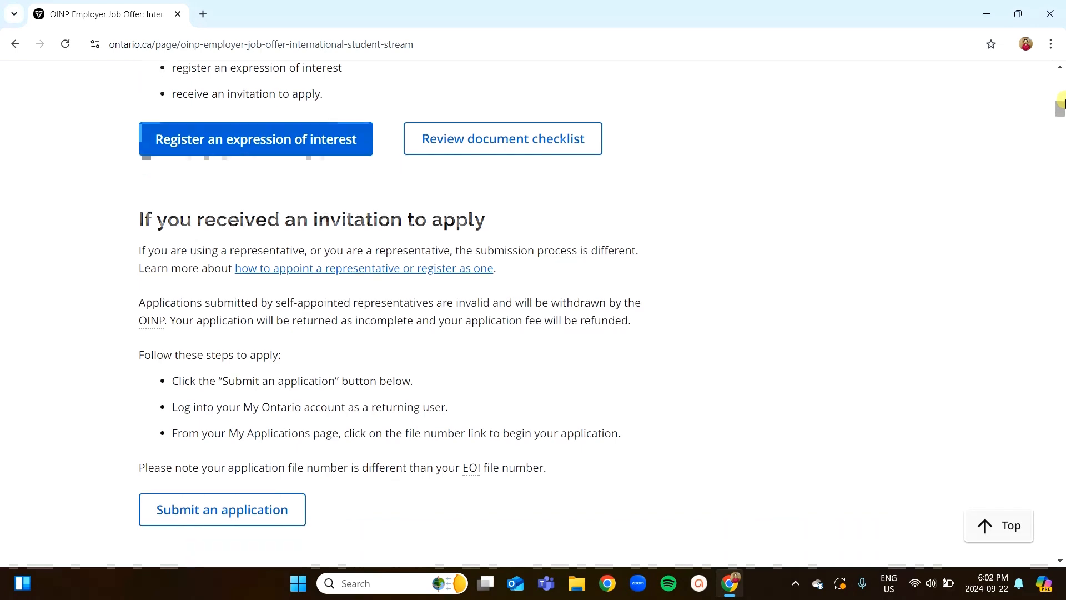
{"action": "scroll", "coordinate": [1061, 101], "scroll_direction": "down", "scroll_amount": 2}
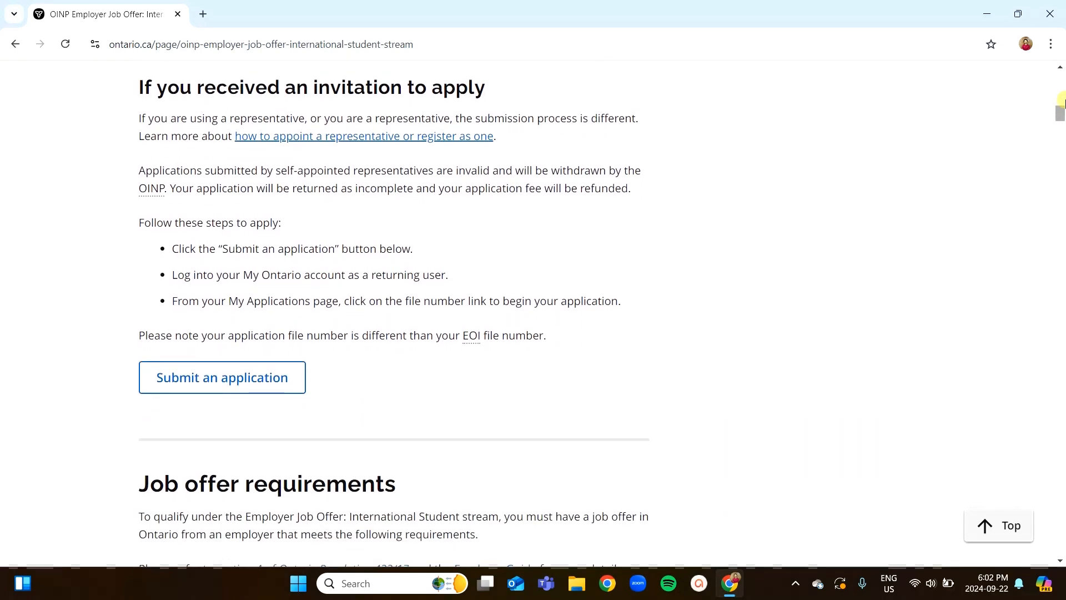
{"action": "scroll", "coordinate": [1062, 101], "scroll_direction": "down", "scroll_amount": 8}
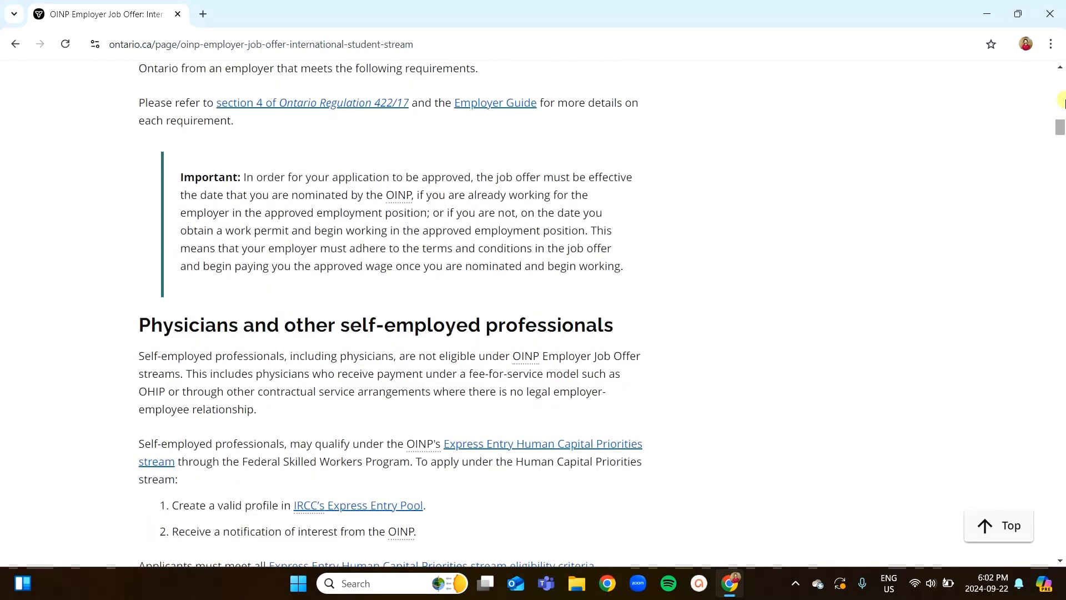
{"action": "scroll", "coordinate": [1061, 101], "scroll_direction": "down", "scroll_amount": 9}
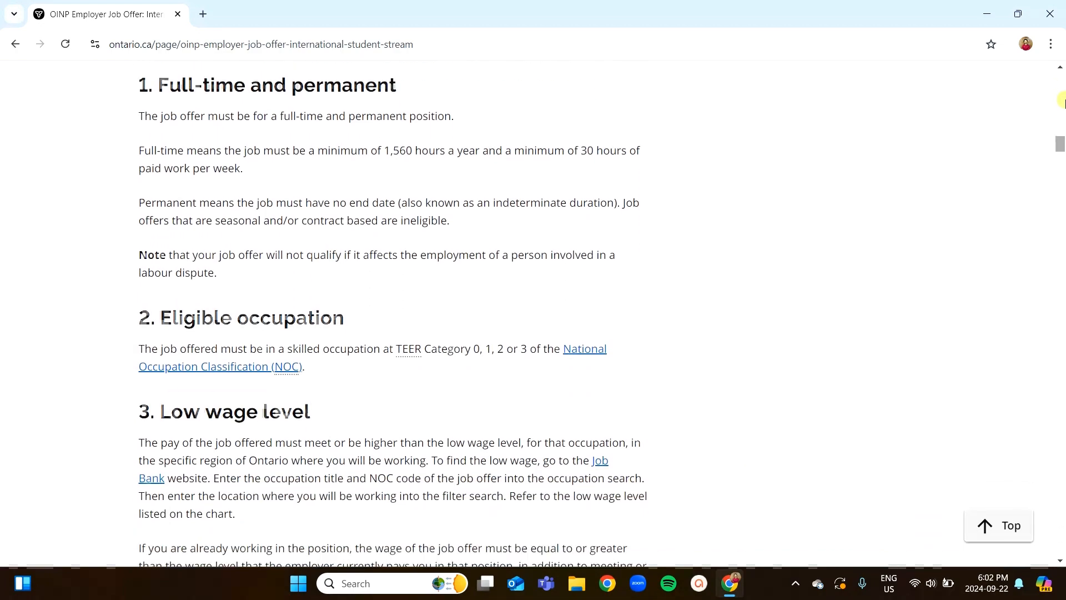
{"action": "scroll", "coordinate": [1062, 102], "scroll_direction": "down", "scroll_amount": 14}
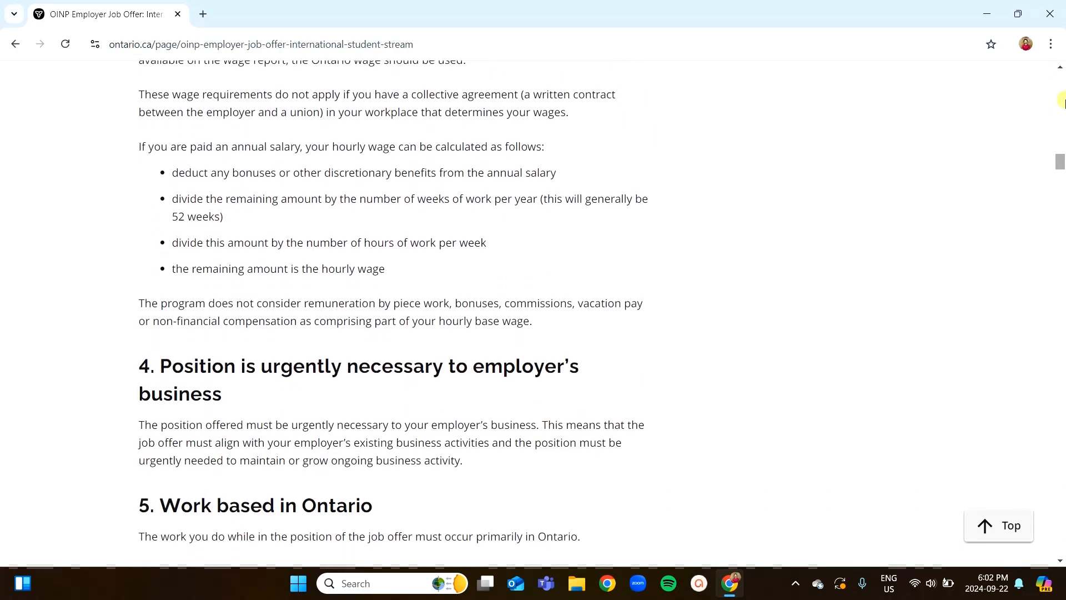
{"action": "scroll", "coordinate": [1062, 101], "scroll_direction": "down", "scroll_amount": 10}
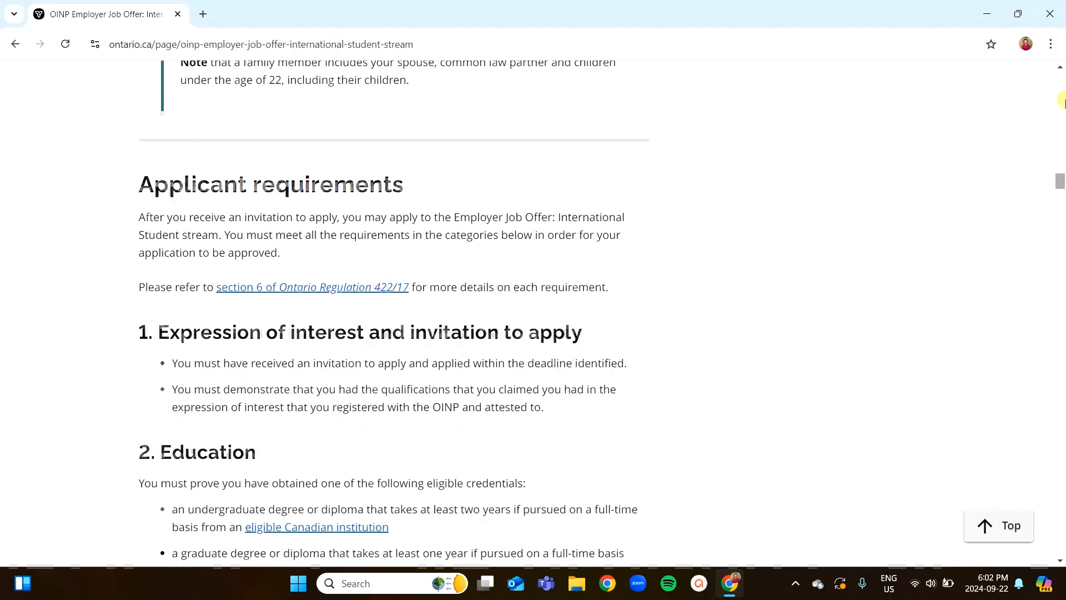
{"action": "scroll", "coordinate": [1062, 101], "scroll_direction": "down", "scroll_amount": 7}
{"action": "scroll", "coordinate": [1062, 101], "scroll_direction": "up", "scroll_amount": 20}
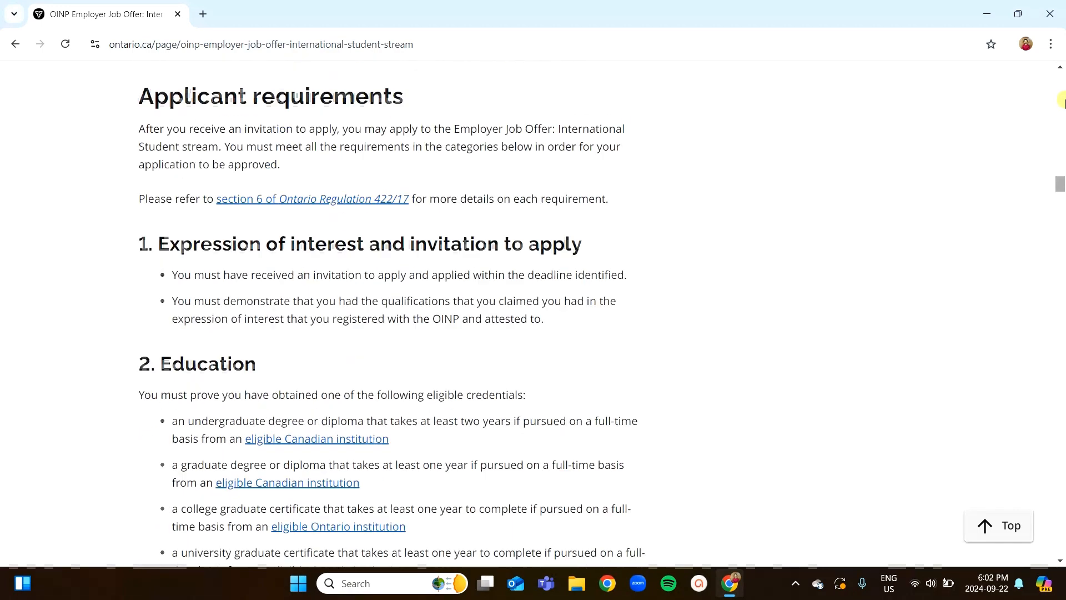
{"action": "scroll", "coordinate": [1061, 101], "scroll_direction": "up", "scroll_amount": 20}
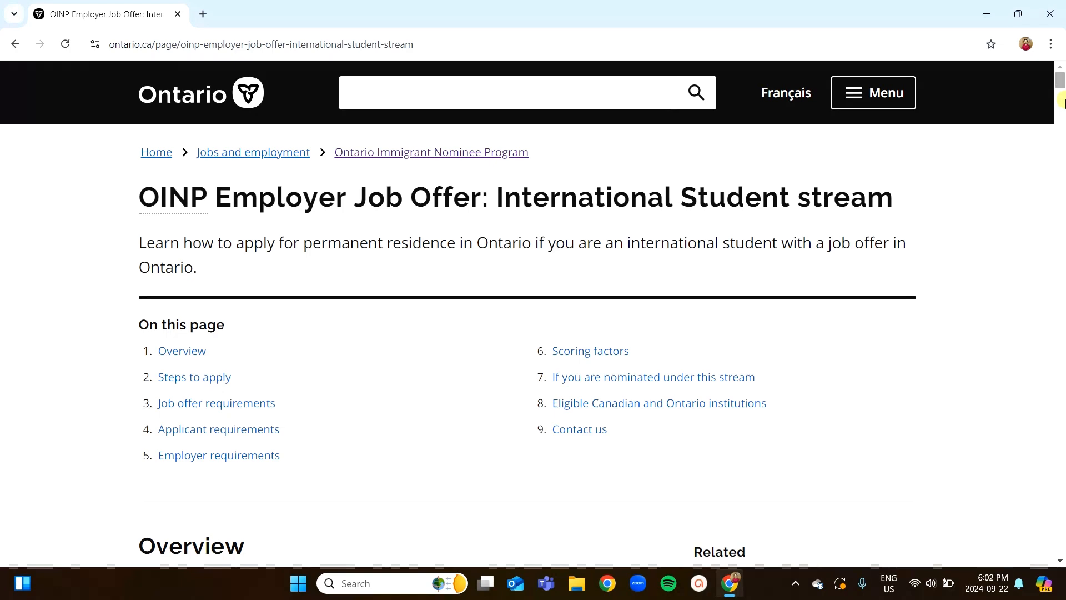
Review the stream's overview and follow "Register an expression of interest" in its Steps to apply section.
{"action": "scroll", "coordinate": [1062, 102], "scroll_direction": "down", "scroll_amount": 2}
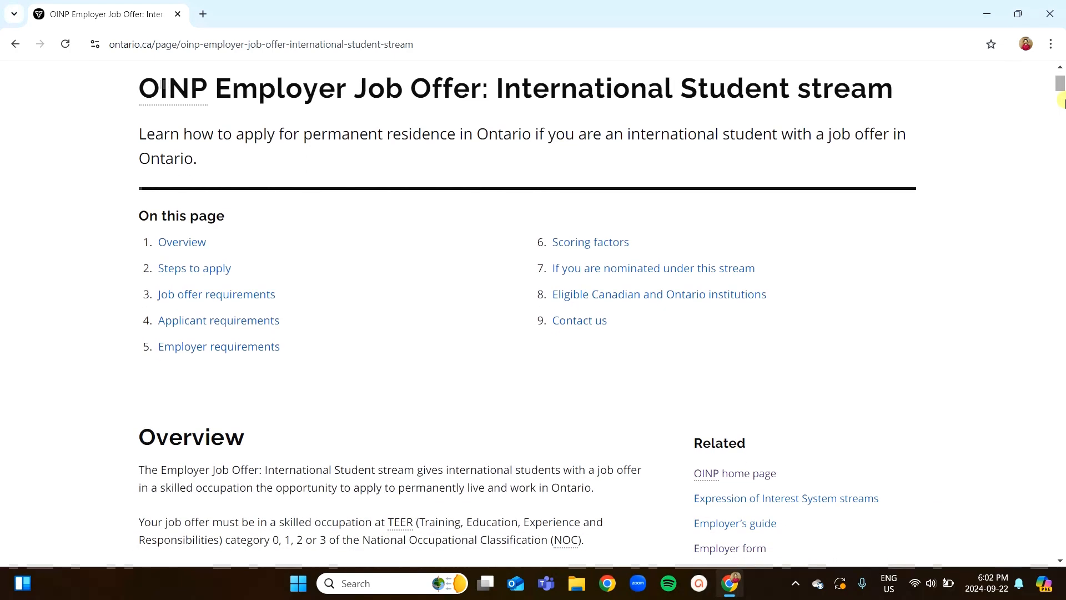
{"action": "scroll", "coordinate": [1062, 101], "scroll_direction": "down", "scroll_amount": 3}
{"action": "scroll", "coordinate": [1062, 102], "scroll_direction": "down", "scroll_amount": 1}
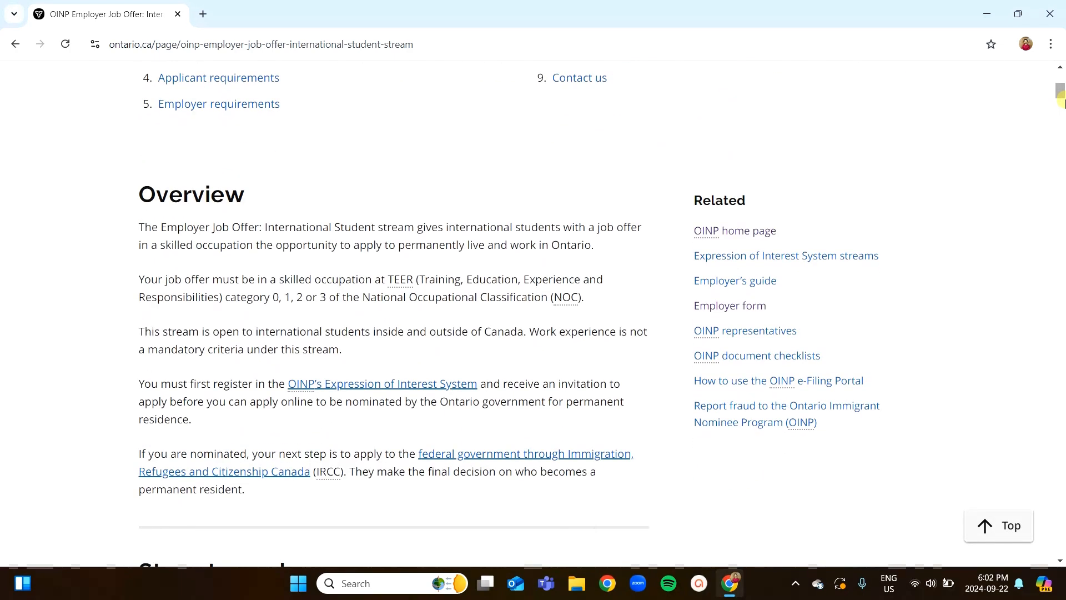
{"action": "scroll", "coordinate": [1061, 101], "scroll_direction": "up", "scroll_amount": 4}
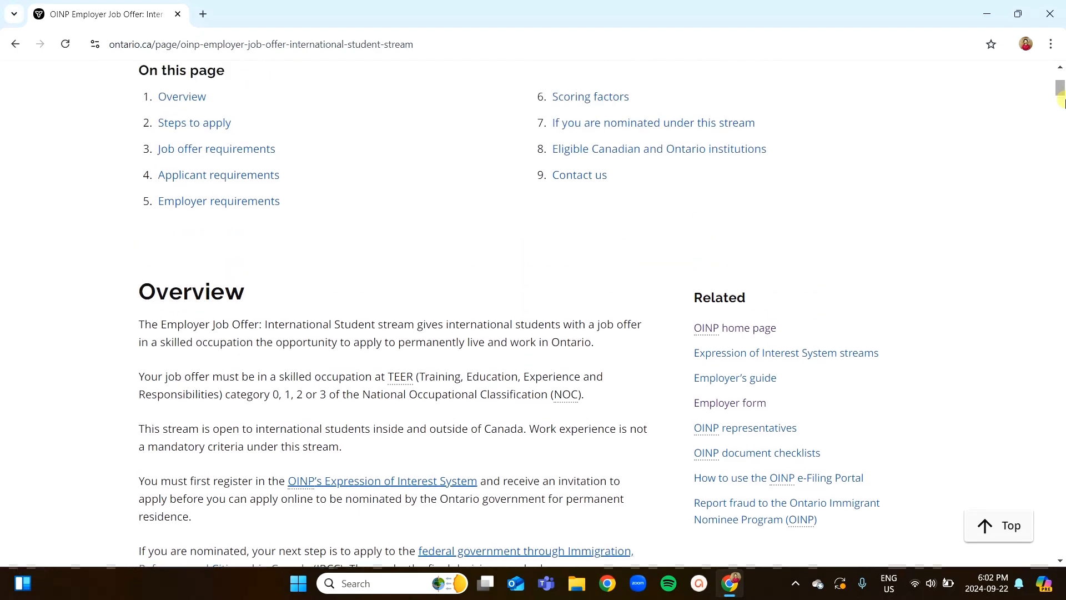
{"action": "scroll", "coordinate": [1062, 102], "scroll_direction": "down", "scroll_amount": 4}
{"action": "scroll", "coordinate": [1061, 101], "scroll_direction": "down", "scroll_amount": 6}
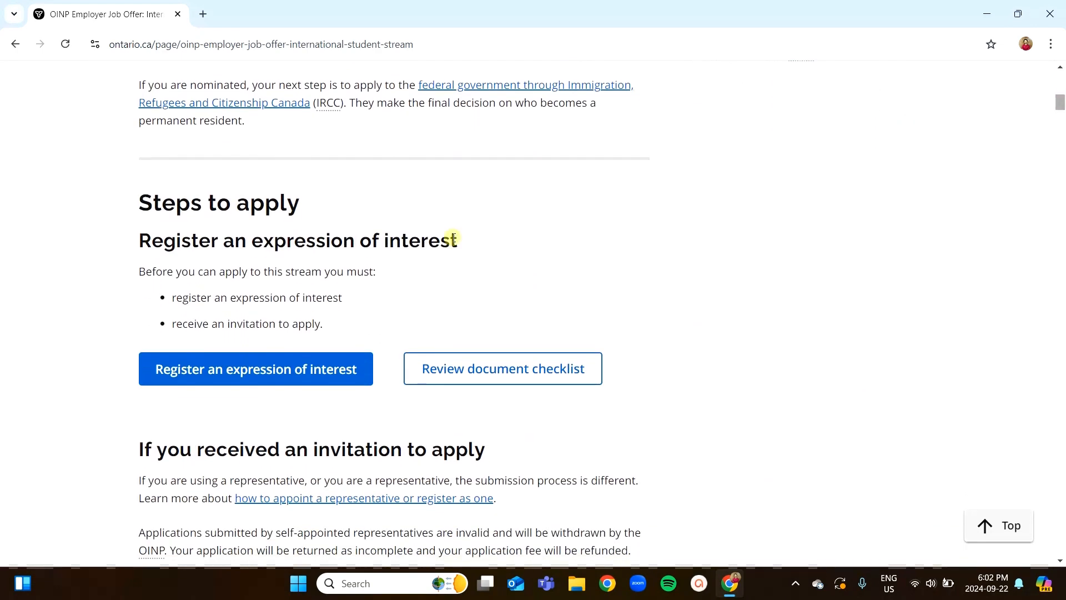
{"action": "left_click", "coordinate": [240, 384]}
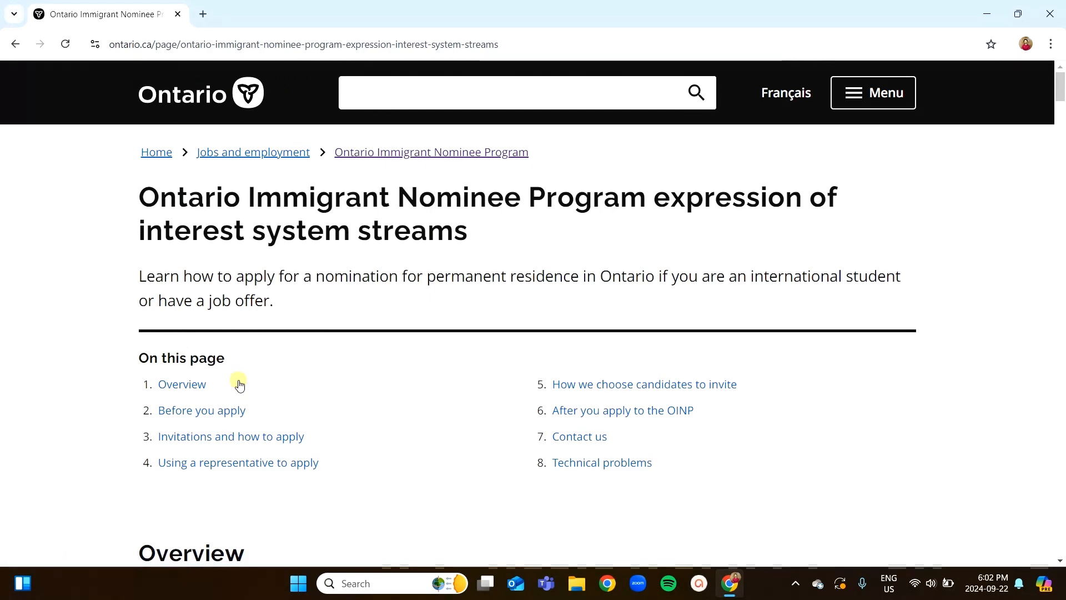
Follow "Register an expression of interest" below the Validity period section to reach the OINP portal's captcha page.
{"action": "scroll", "coordinate": [240, 383], "scroll_direction": "down", "scroll_amount": 6}
{"action": "scroll", "coordinate": [239, 384], "scroll_direction": "down", "scroll_amount": 10}
{"action": "scroll", "coordinate": [239, 383], "scroll_direction": "down", "scroll_amount": 8}
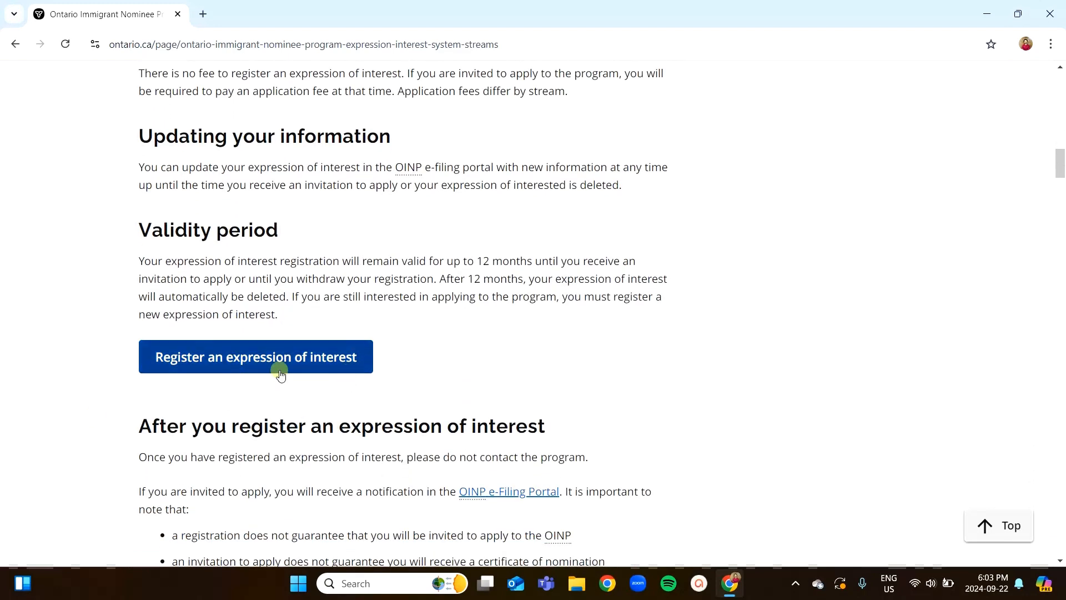
{"action": "left_click", "coordinate": [245, 366]}
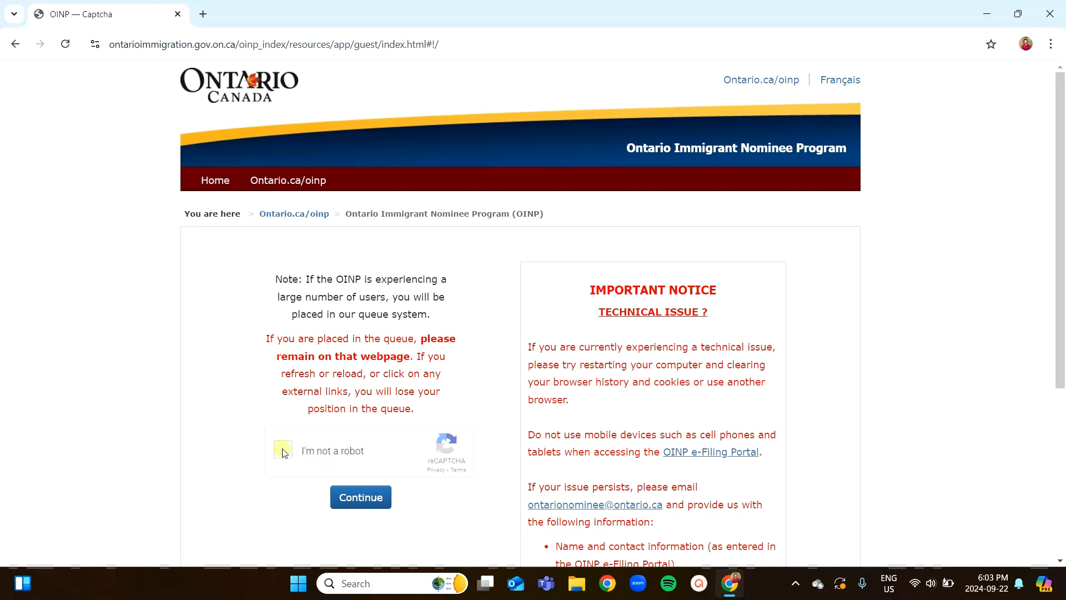
Complete the "I'm not a robot" verification and continue to the My Ontario Account sign-in page.
{"action": "scroll", "coordinate": [520, 466], "scroll_direction": "down", "scroll_amount": 1}
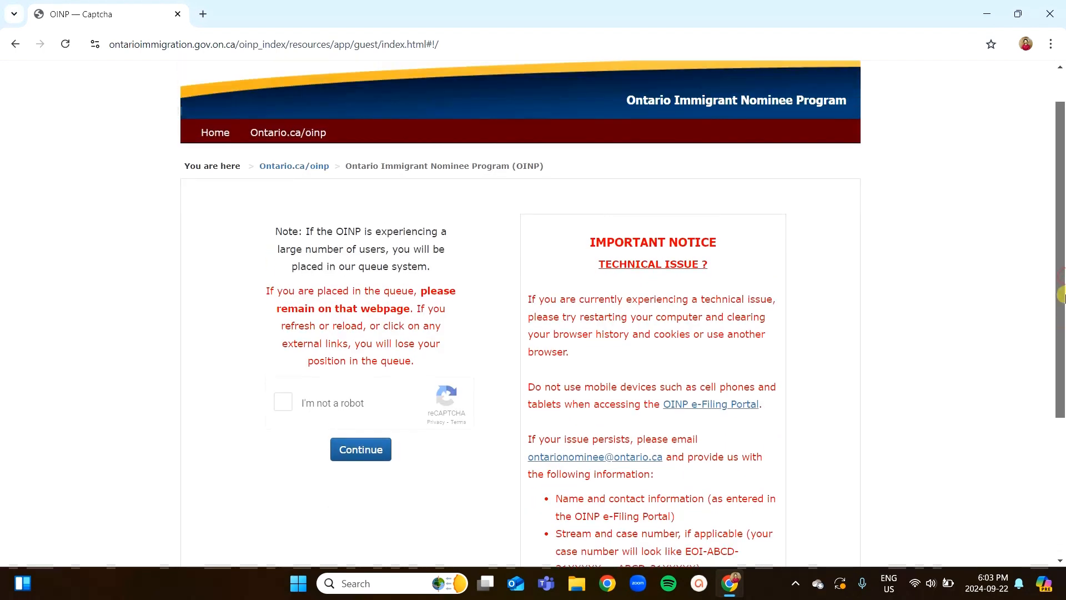
{"action": "left_click", "coordinate": [282, 426]}
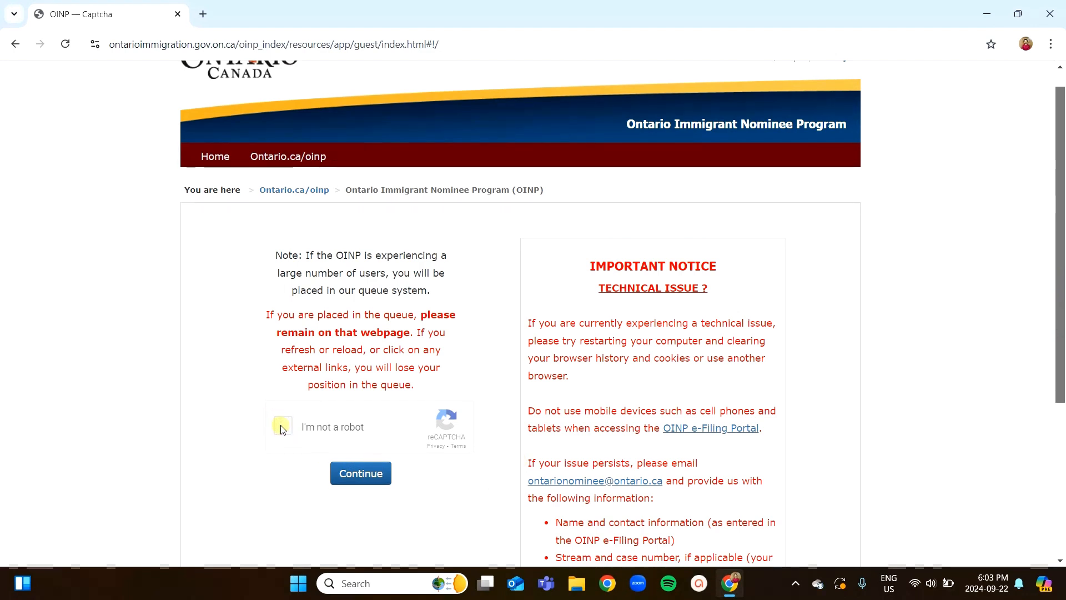
{"action": "left_click", "coordinate": [361, 473]}
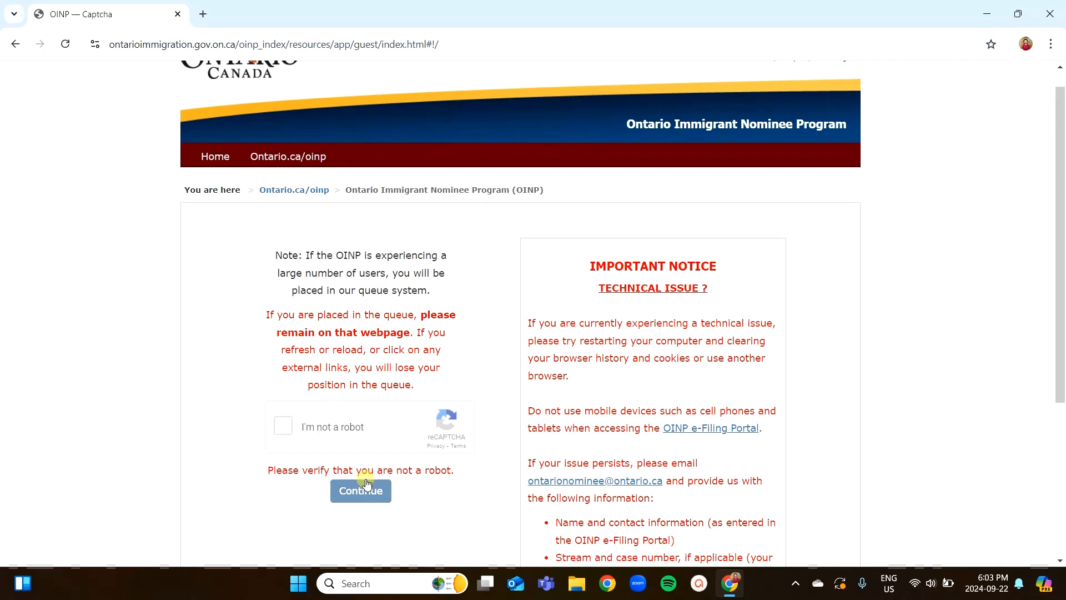
{"action": "left_click", "coordinate": [367, 488]}
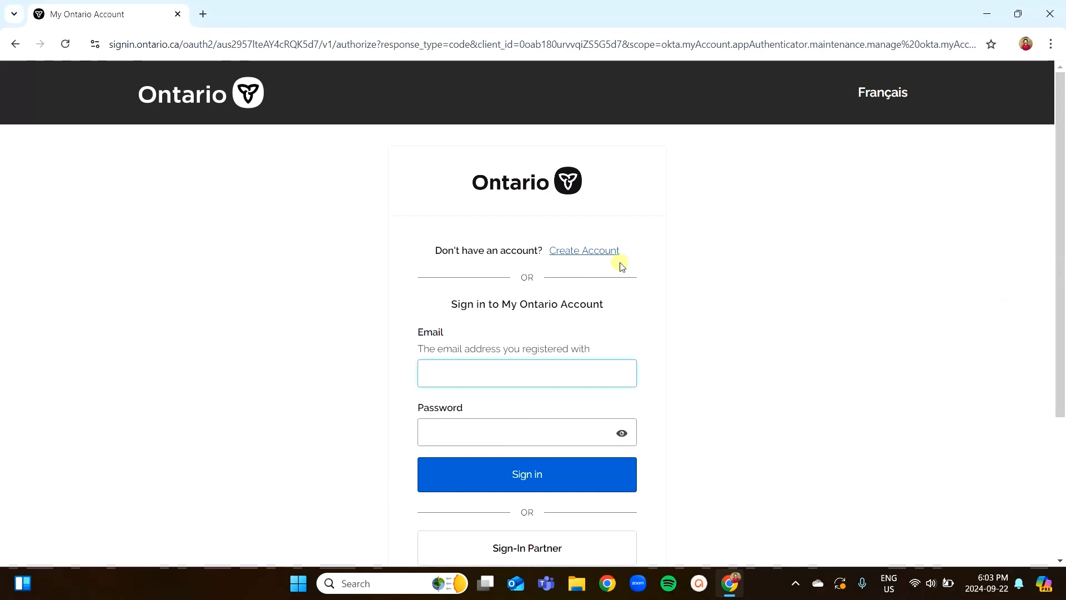
Start creating a My Ontario Account and enter the applicant's email address.
{"action": "left_click", "coordinate": [575, 251]}
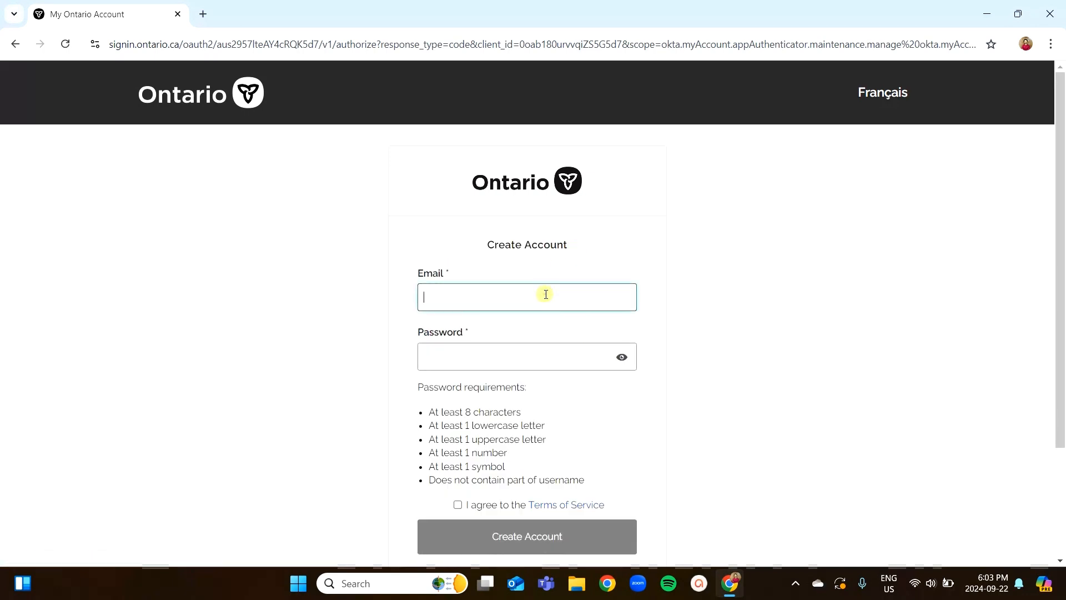
{"action": "type", "text": "m"}
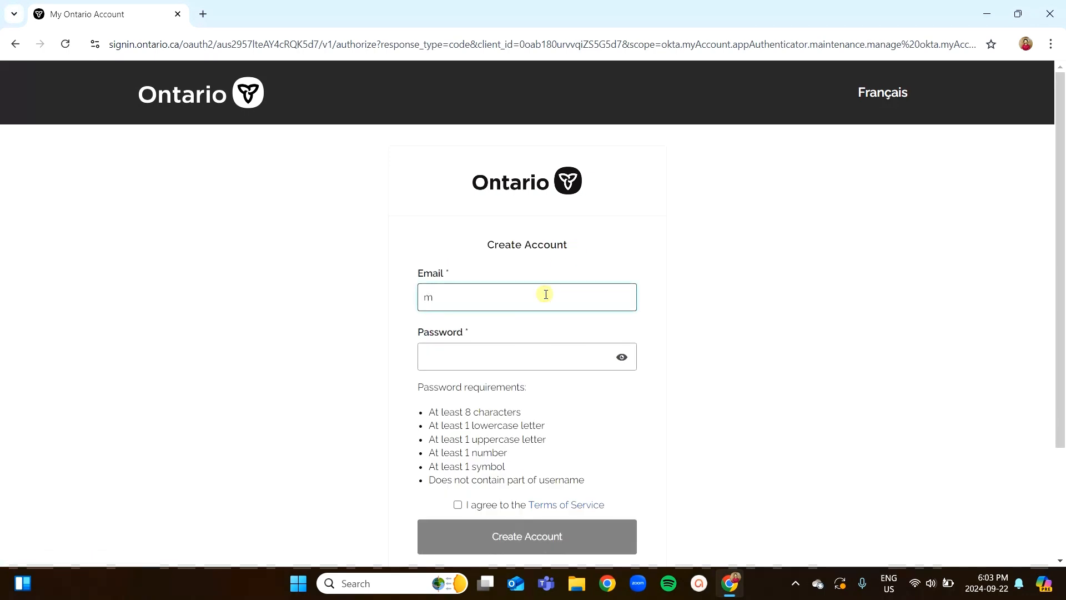
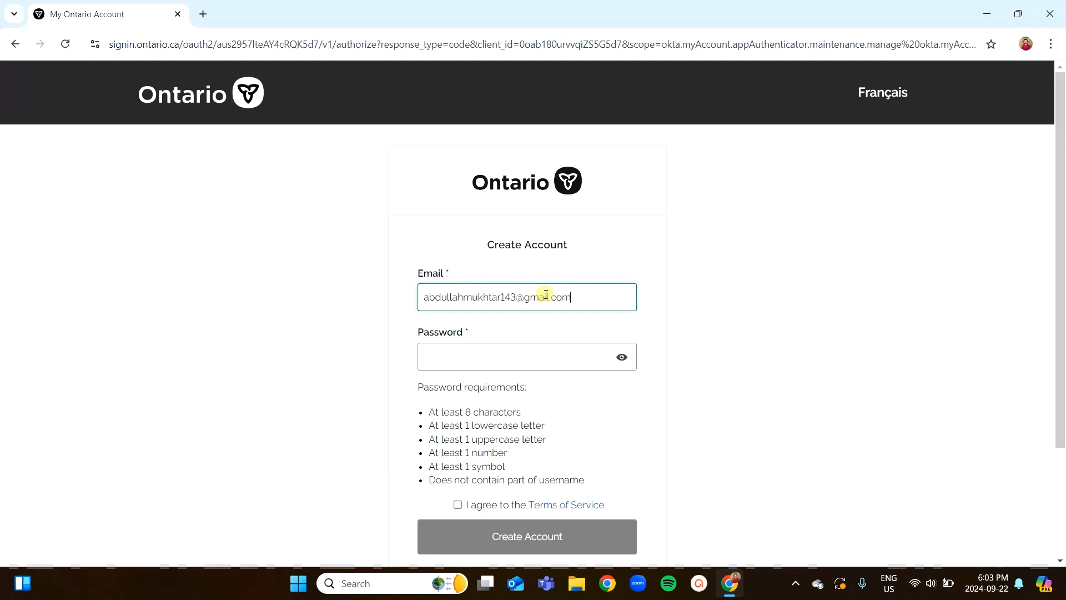
Enter the account password, agree to the Terms of Service and create the account, declining to save the password in the browser.
{"action": "left_click", "coordinate": [502, 358]}
{"action": "type", "text": "••••••••••"}
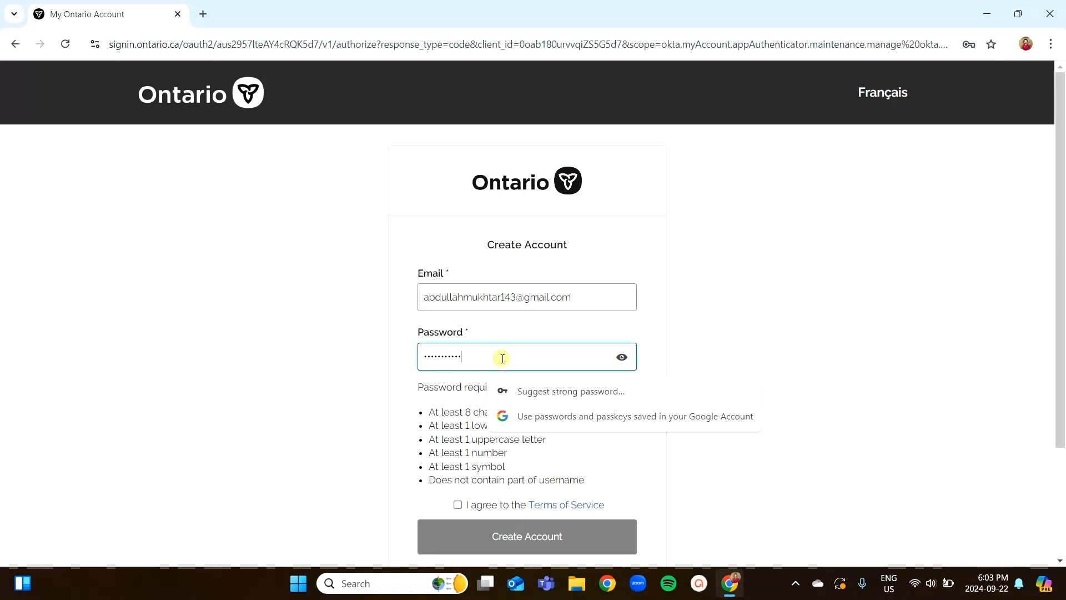
{"action": "left_click", "coordinate": [458, 505]}
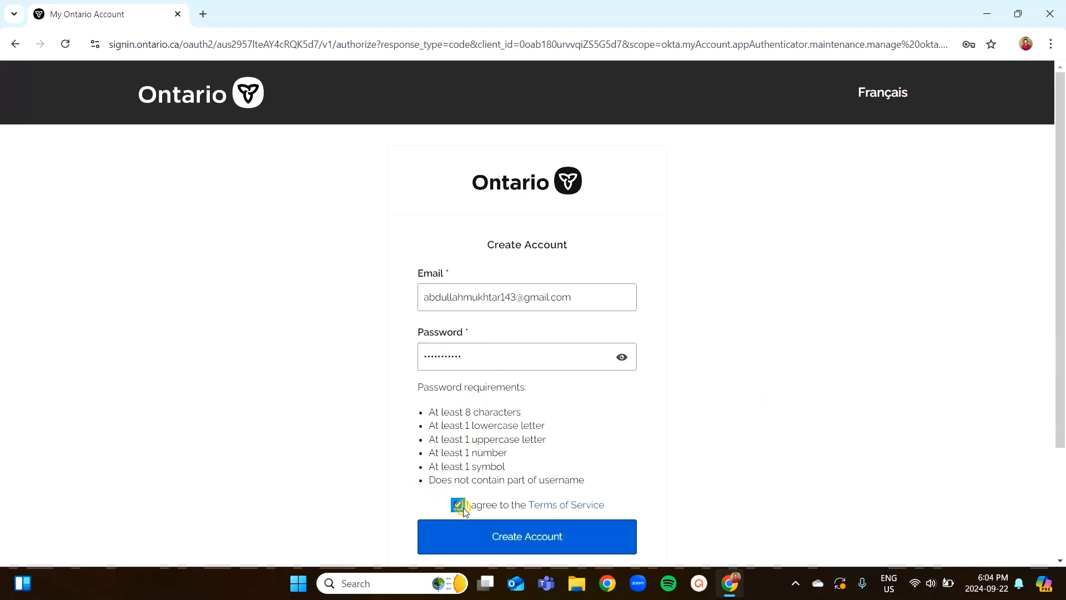
{"action": "left_click", "coordinate": [557, 537]}
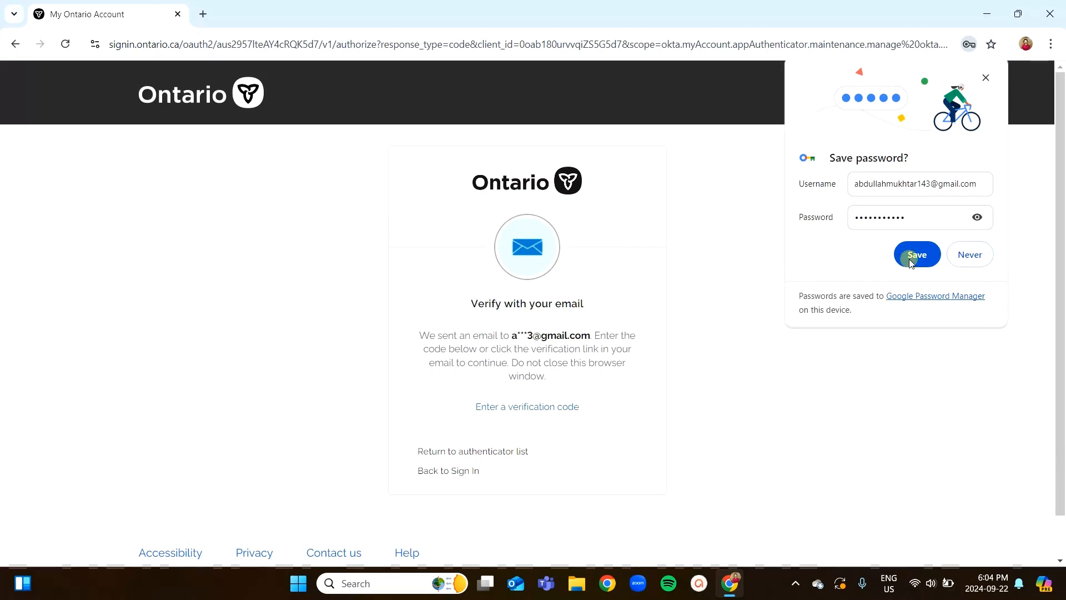
{"action": "left_click", "coordinate": [971, 256]}
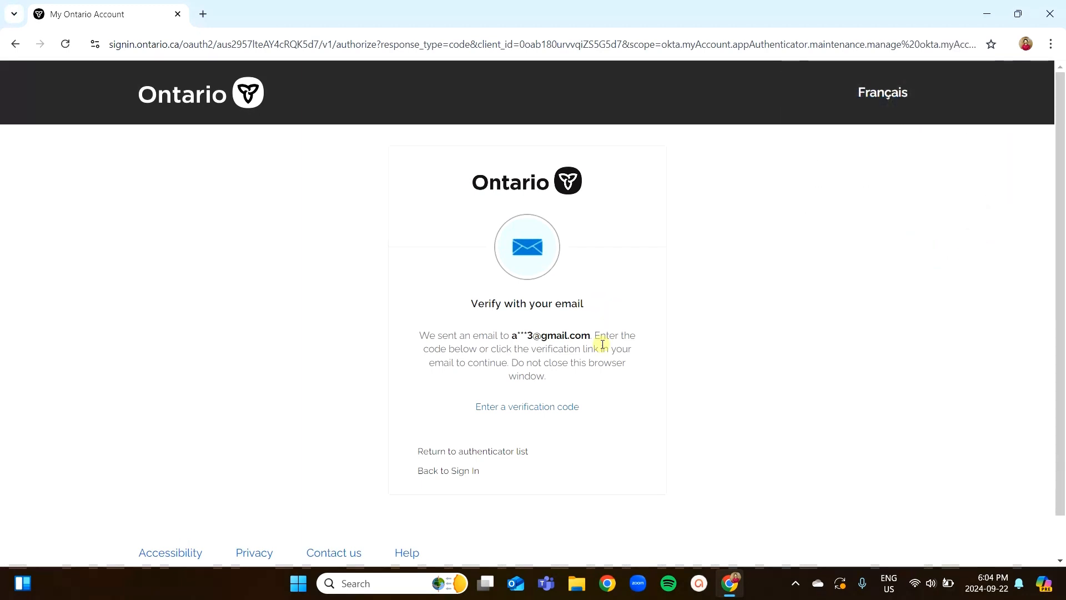
Get the verification code from the activation email, enter it in the code field and verify the new account.
{"action": "left_click", "coordinate": [561, 409]}
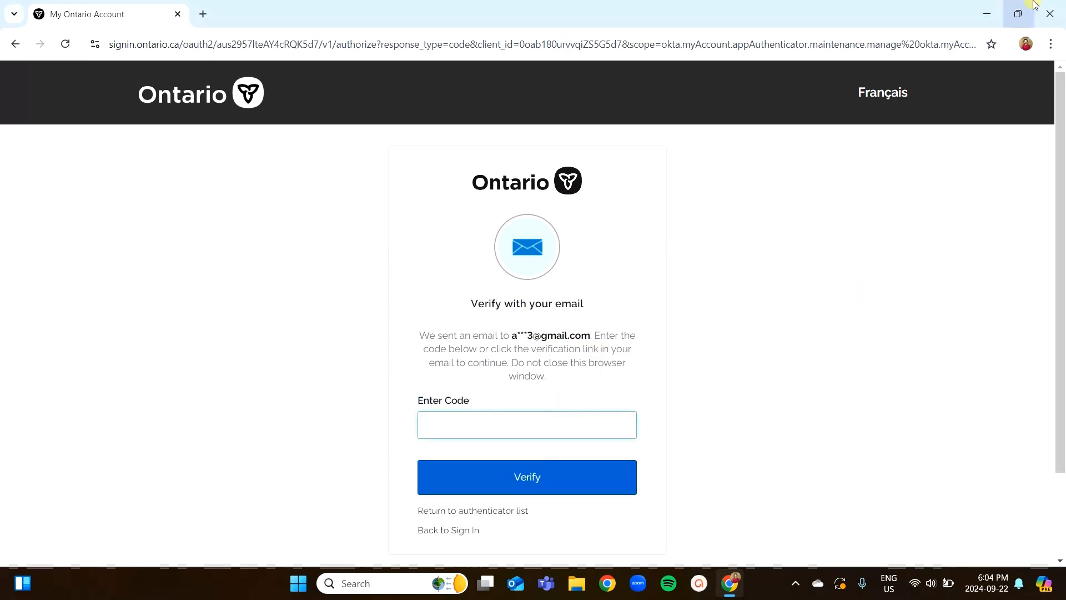
{"action": "left_click", "coordinate": [202, 14]}
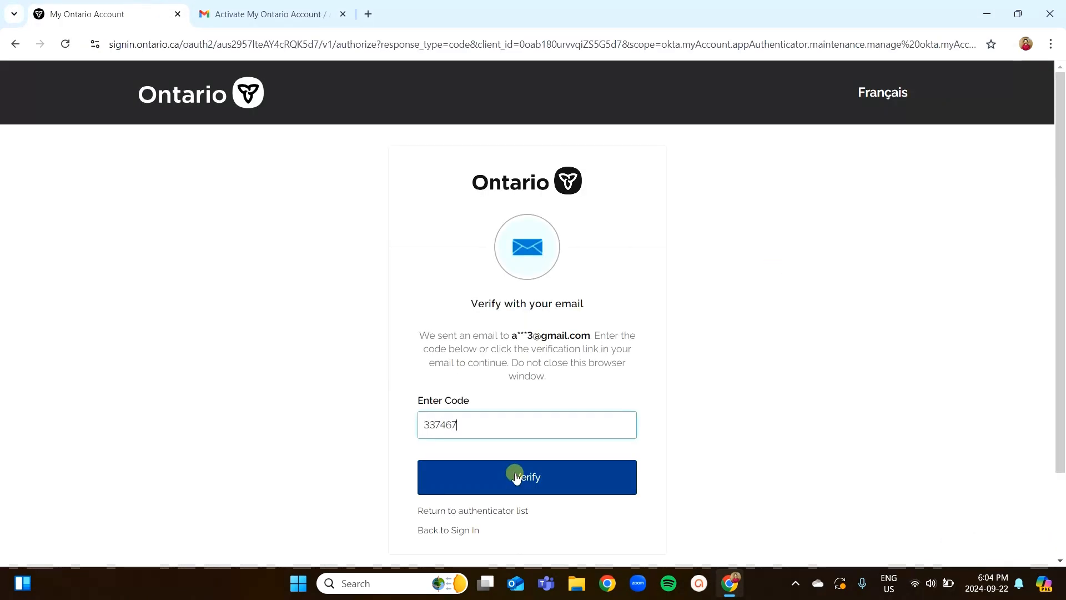
{"action": "left_click", "coordinate": [564, 494]}
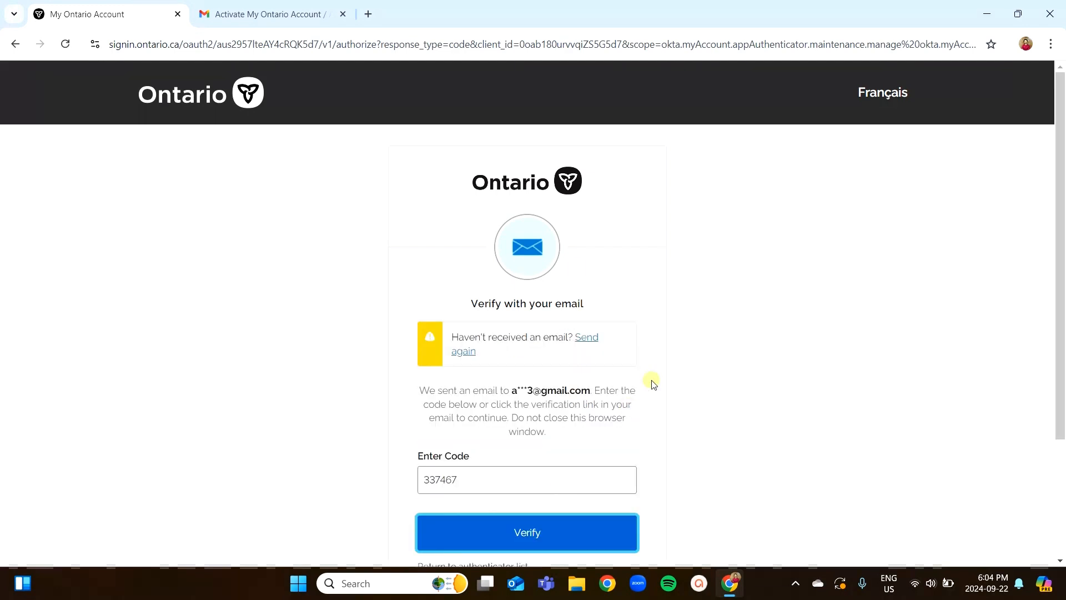
{"action": "left_click", "coordinate": [524, 531]}
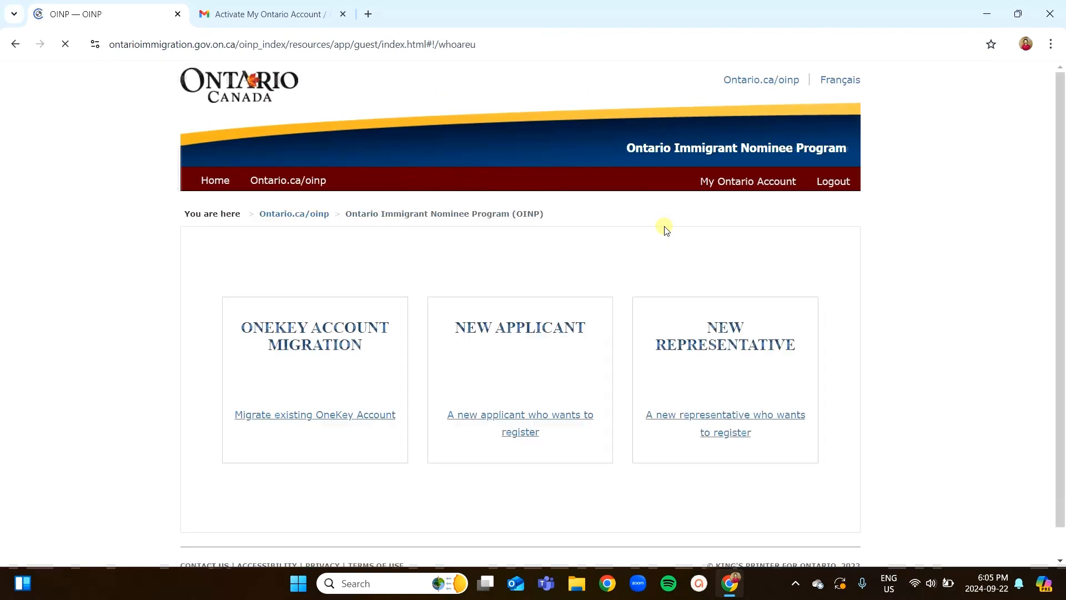
Register as a new applicant and confirm the Employer Job Offer: International Student Stream as the stream to apply under.
{"action": "left_click_drag", "start_coordinate": [1060, 172], "coordinate": [1061, 223]}
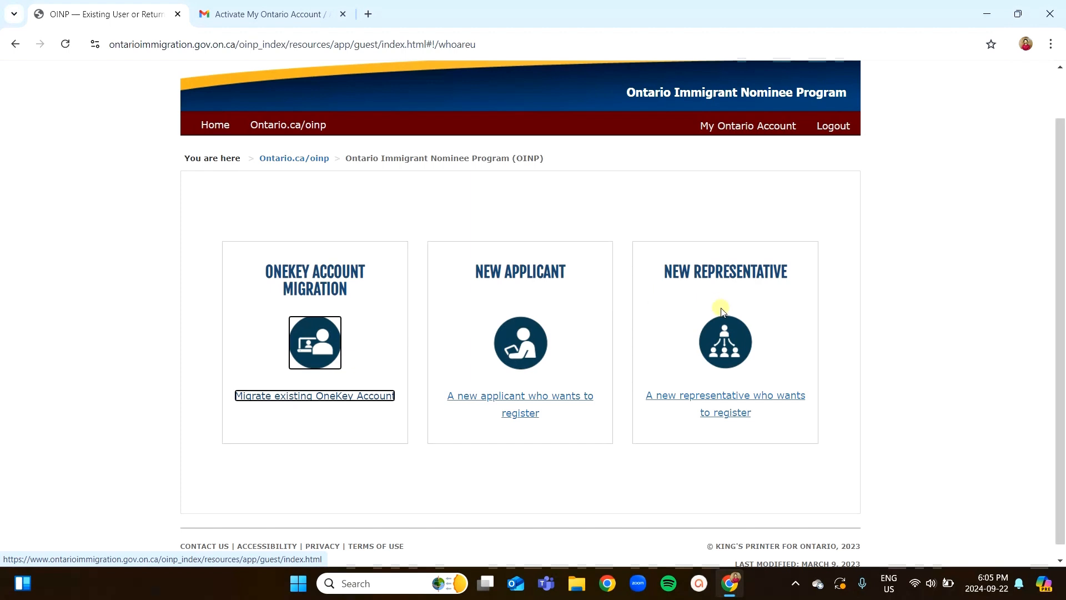
{"action": "left_click", "coordinate": [553, 396]}
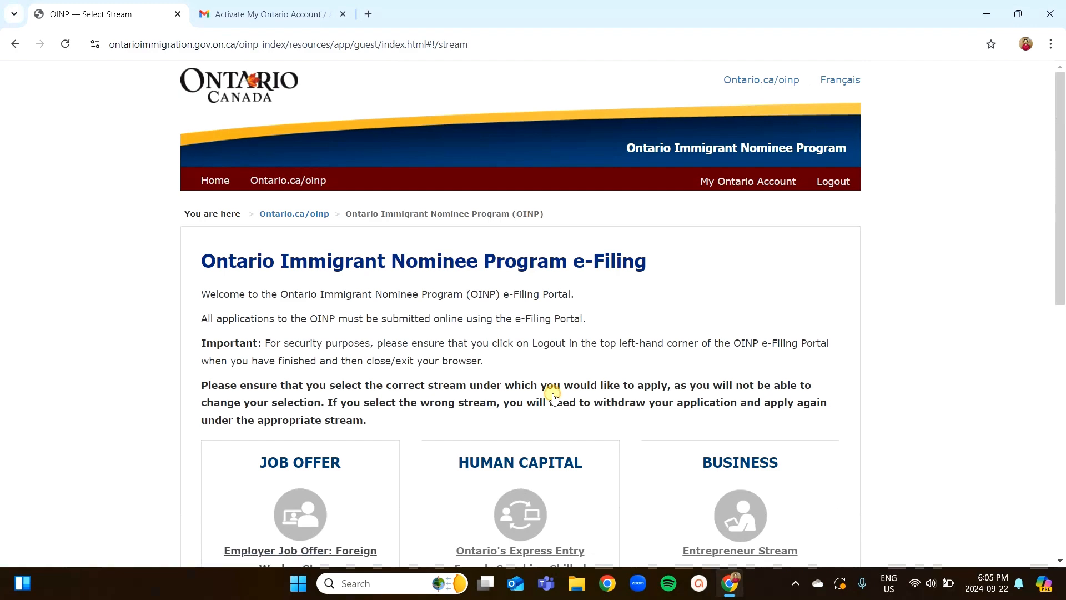
{"action": "left_click_drag", "start_coordinate": [1061, 158], "coordinate": [1061, 236]}
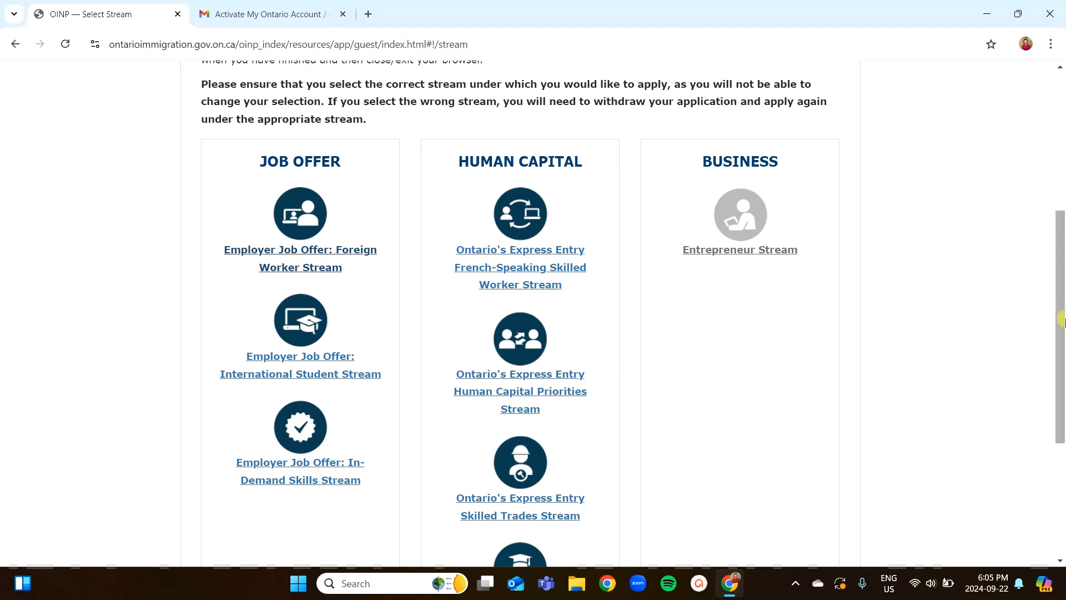
{"action": "mouse_move", "coordinate": [1061, 300]}
{"action": "left_mouse_down"}
{"action": "mouse_move", "coordinate": [1061, 360]}
{"action": "mouse_move", "coordinate": [1061, 252]}
{"action": "mouse_move", "coordinate": [1062, 392]}
{"action": "mouse_move", "coordinate": [1061, 317]}
{"action": "left_mouse_up"}
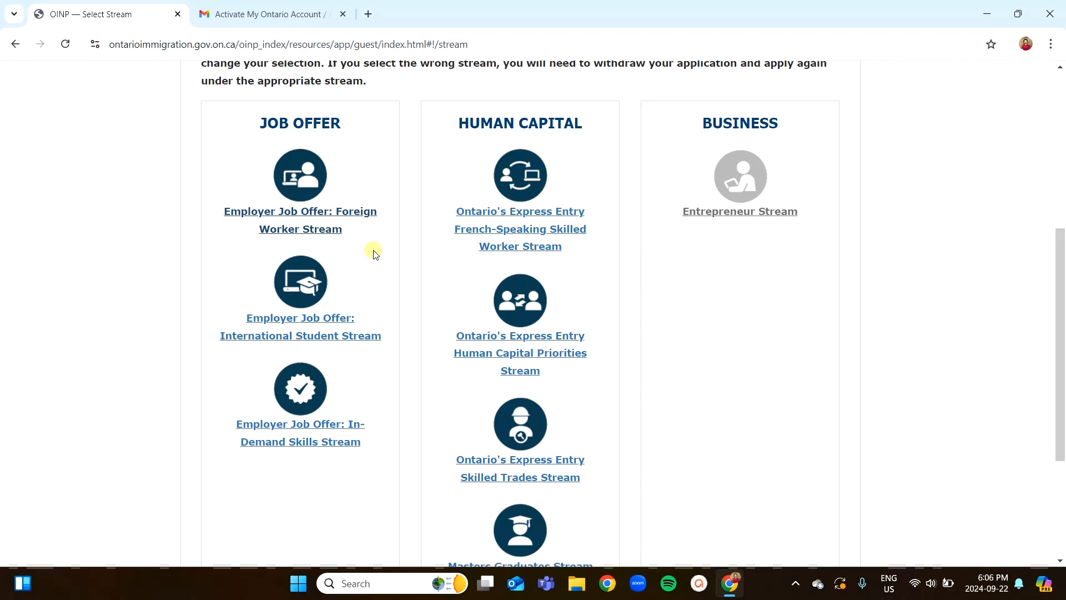
{"action": "left_click", "coordinate": [333, 318]}
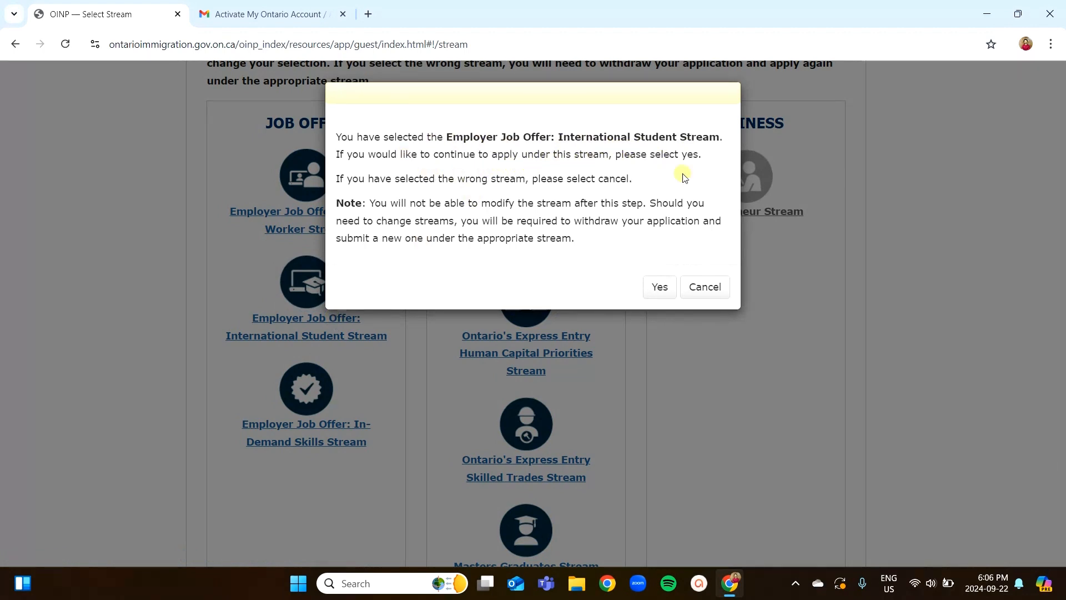
{"action": "left_click", "coordinate": [657, 294]}
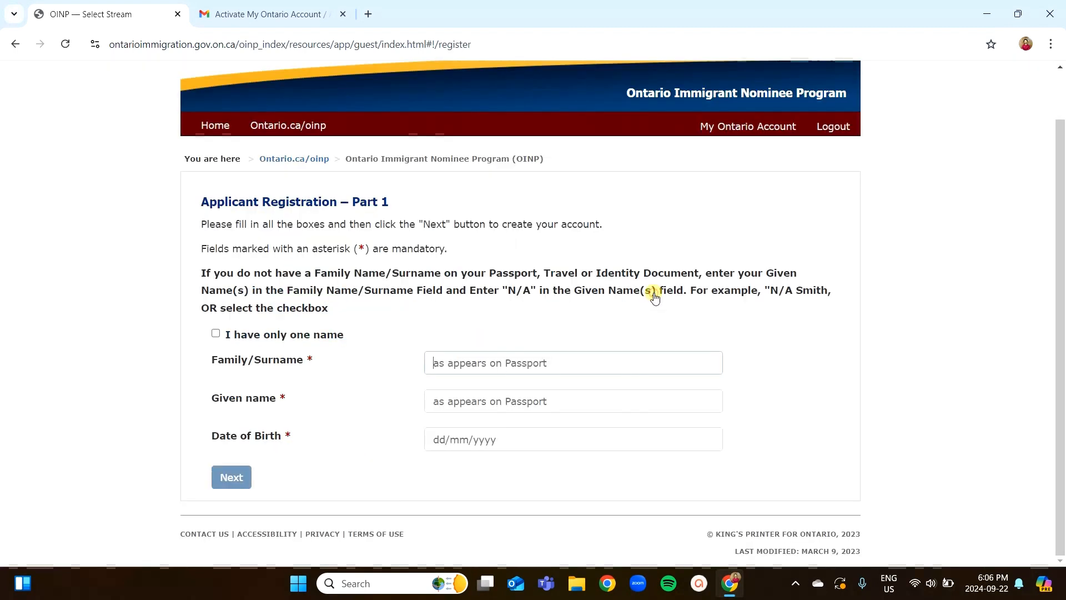
Fill in Applicant Registration – Part 1 with the applicant's surname, given name and date of birth, and submit it.
{"action": "left_click", "coordinate": [569, 361]}
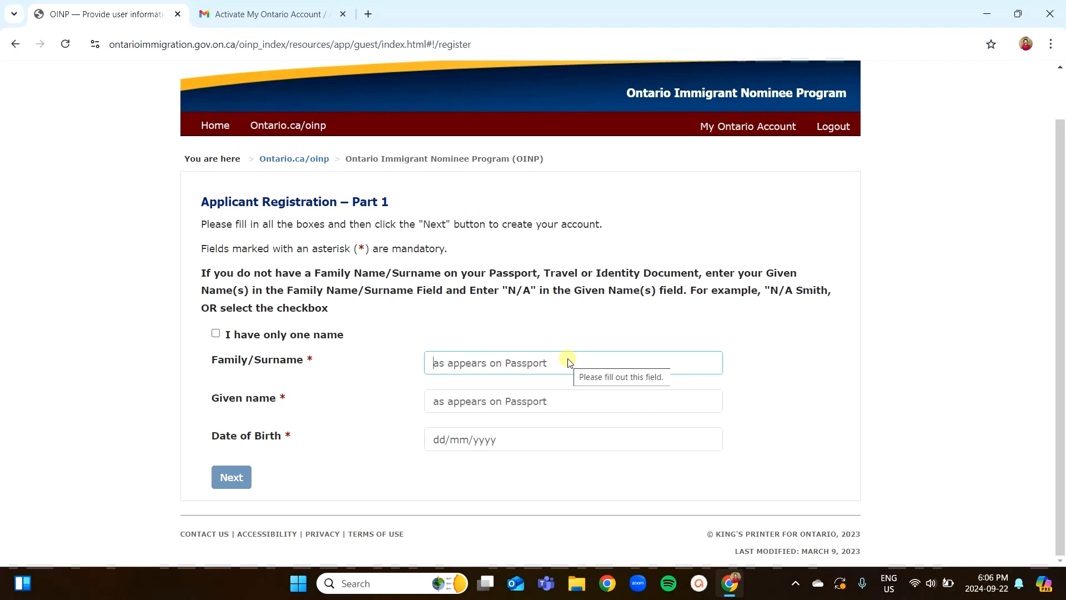
{"action": "left_click", "coordinate": [539, 399]}
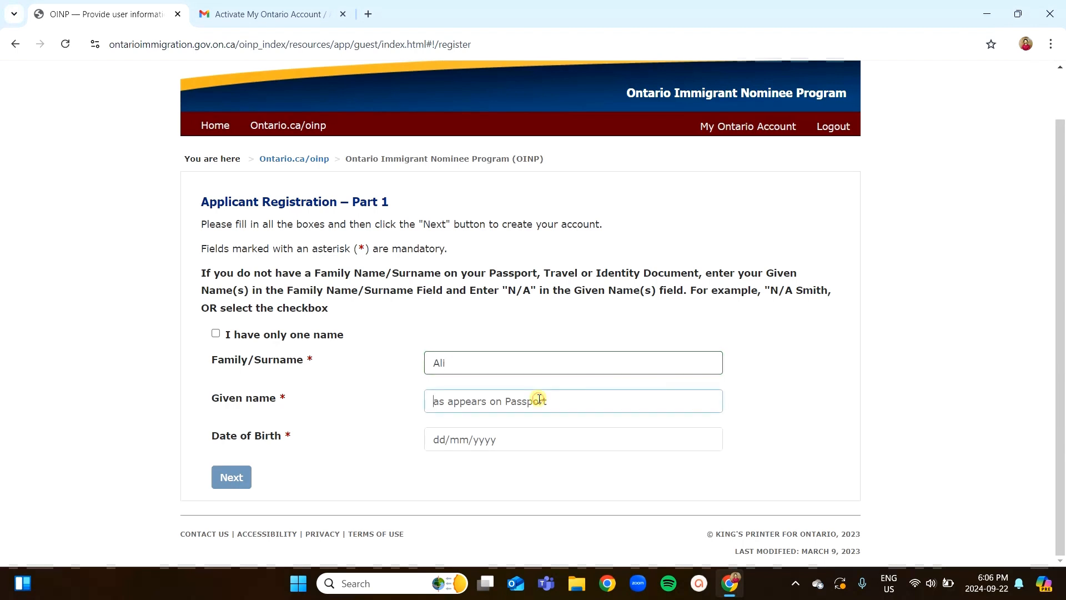
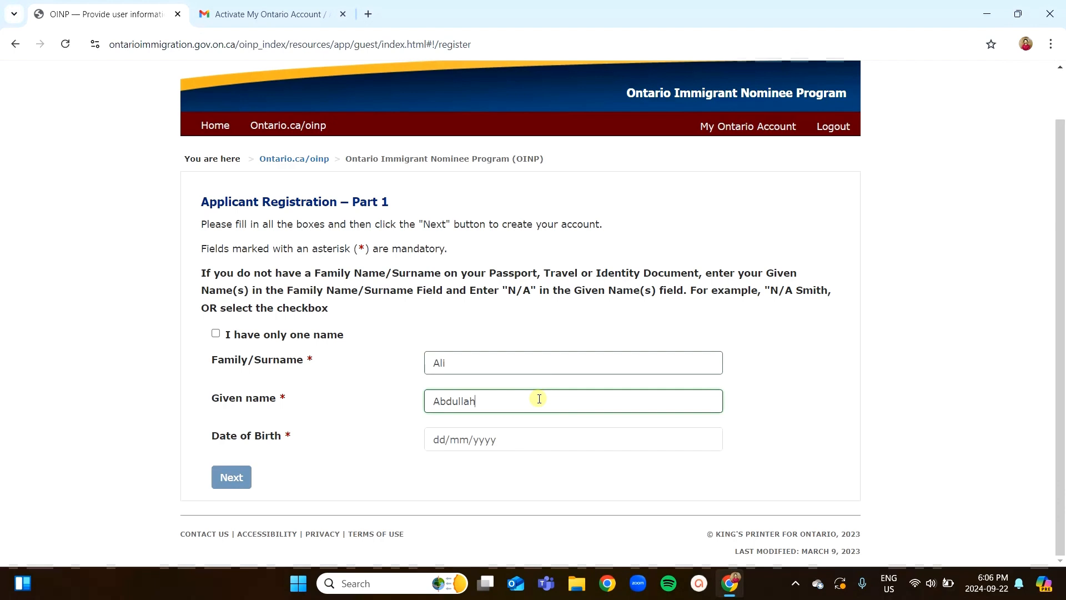
{"action": "key", "text": "Tab"}
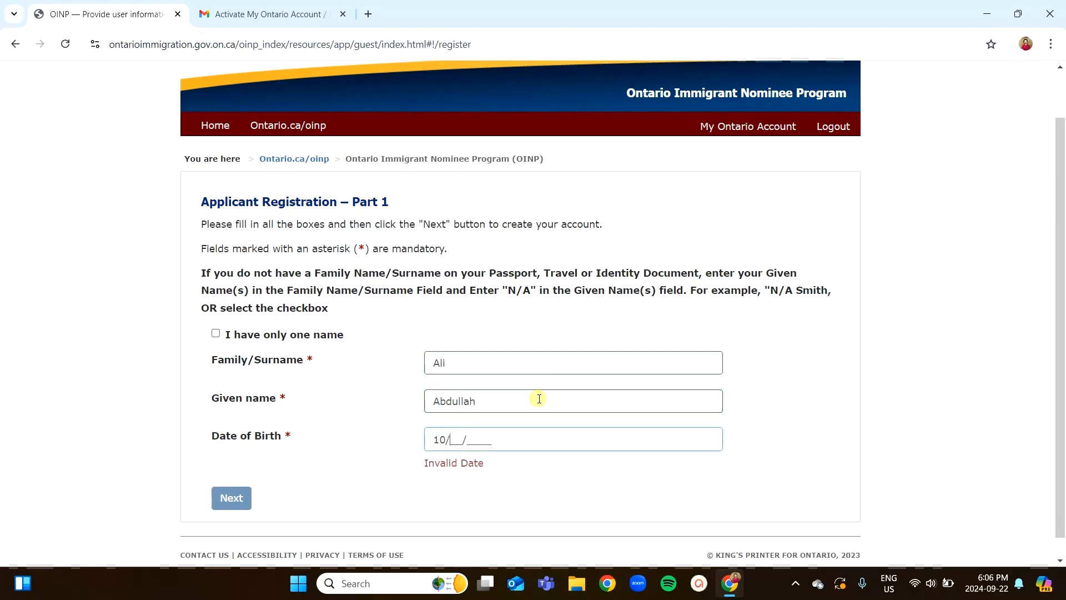
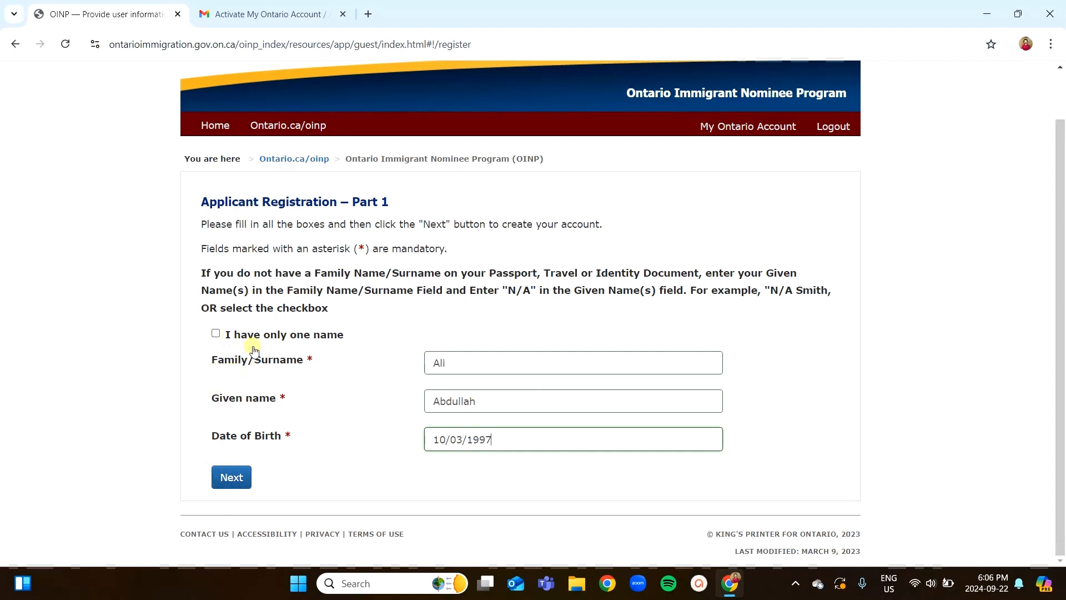
{"action": "left_click", "coordinate": [210, 332]}
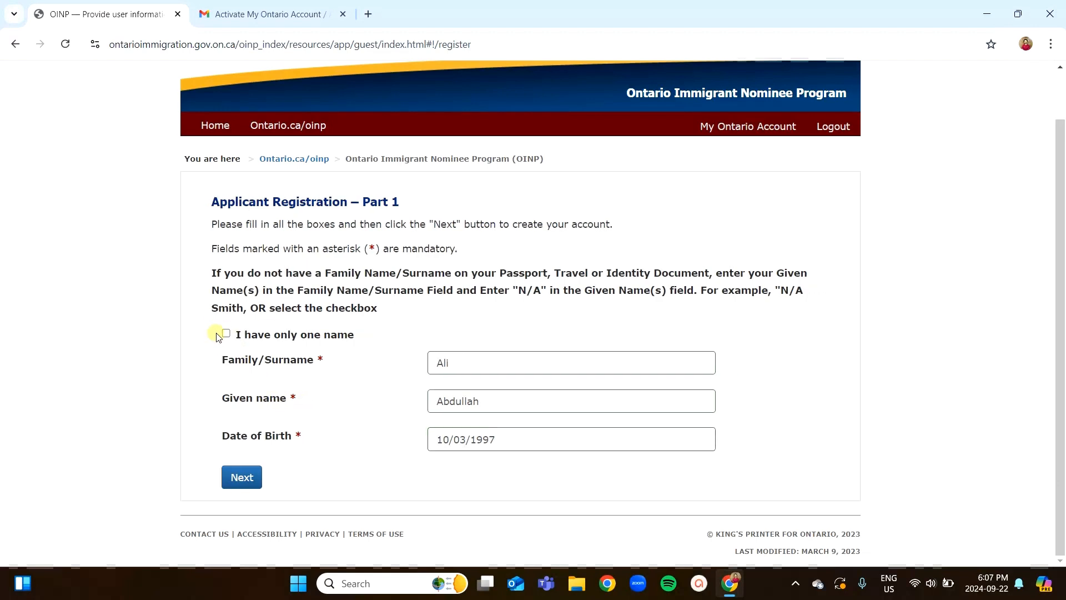
{"action": "left_click", "coordinate": [240, 479]}
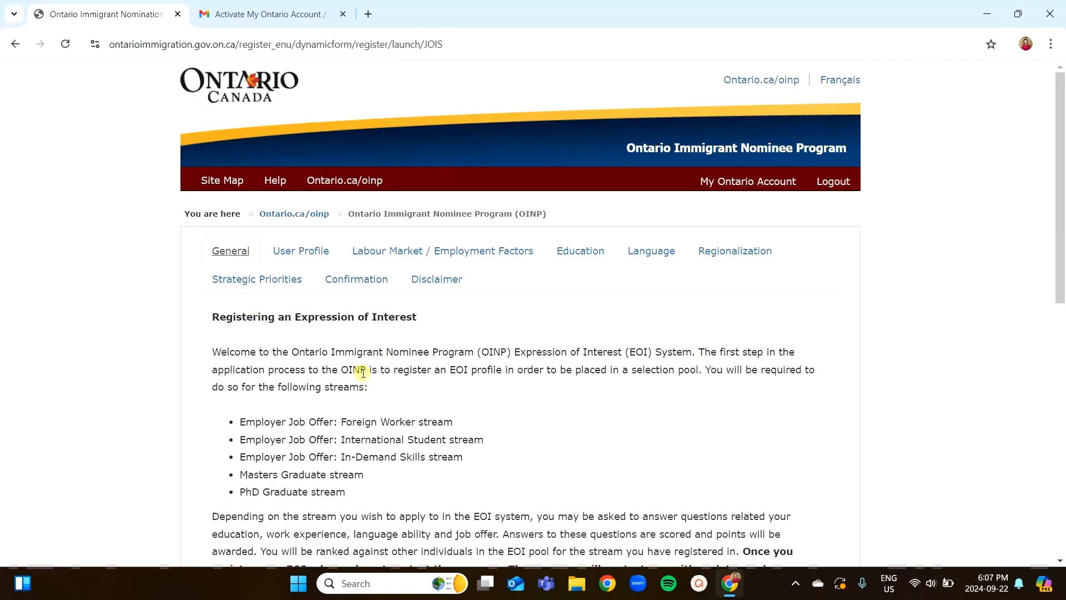
Read the General information on registering an Expression of Interest and proceed to the User Profile form's contact and passport fields.
{"action": "left_click_drag", "start_coordinate": [415, 318], "coordinate": [295, 333]}
{"action": "left_click", "coordinate": [345, 492]}
{"action": "left_click_drag", "start_coordinate": [346, 493], "coordinate": [233, 426]}
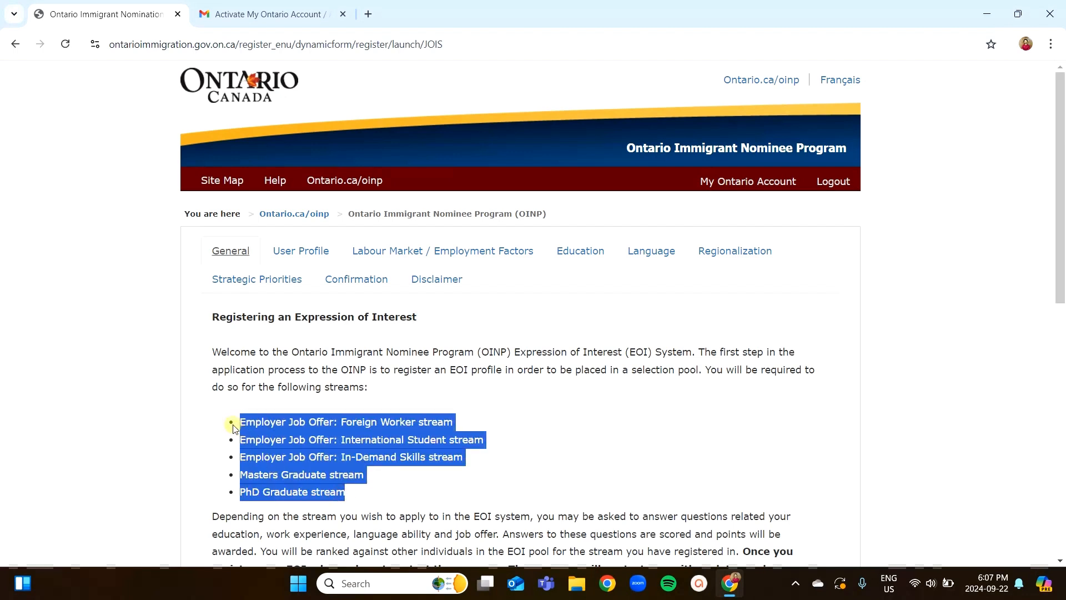
{"action": "scroll", "coordinate": [611, 366], "scroll_direction": "down", "scroll_amount": 2}
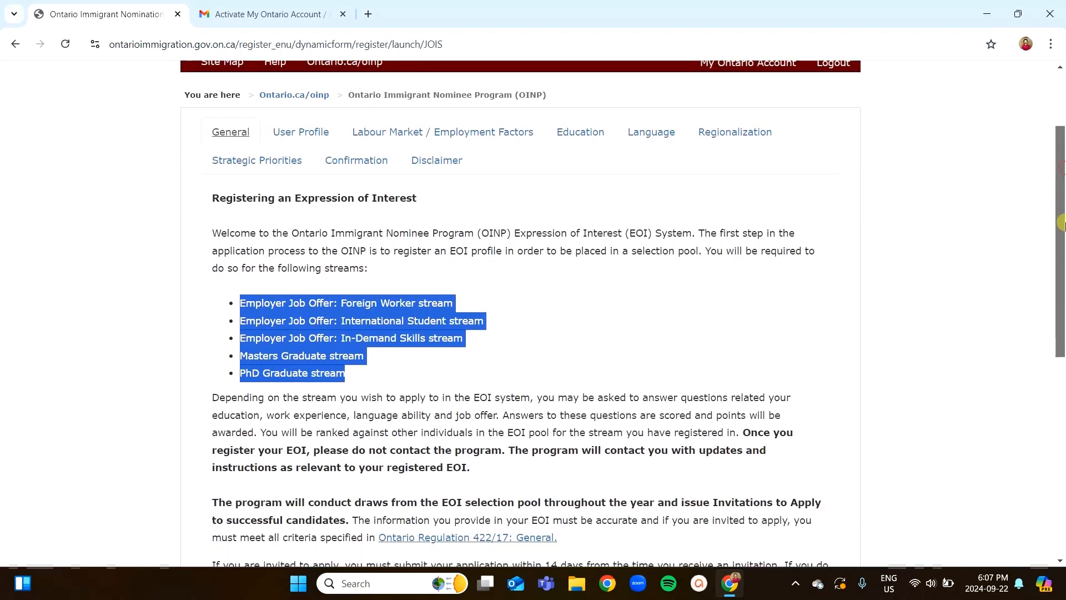
{"action": "left_click", "coordinate": [493, 323]}
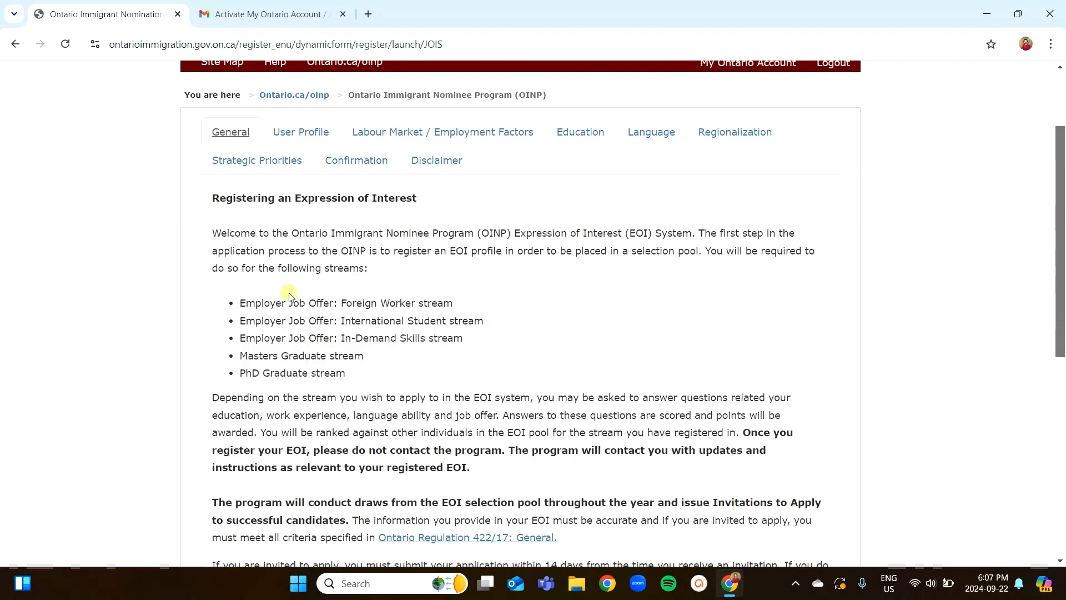
{"action": "left_click_drag", "start_coordinate": [1060, 165], "coordinate": [1061, 395]}
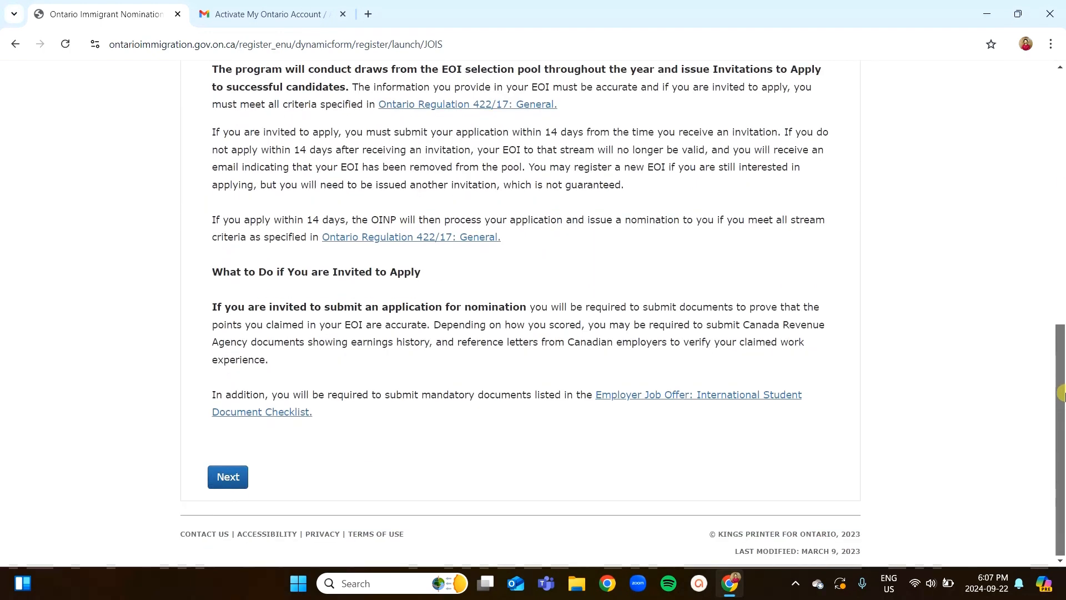
{"action": "left_click", "coordinate": [228, 475]}
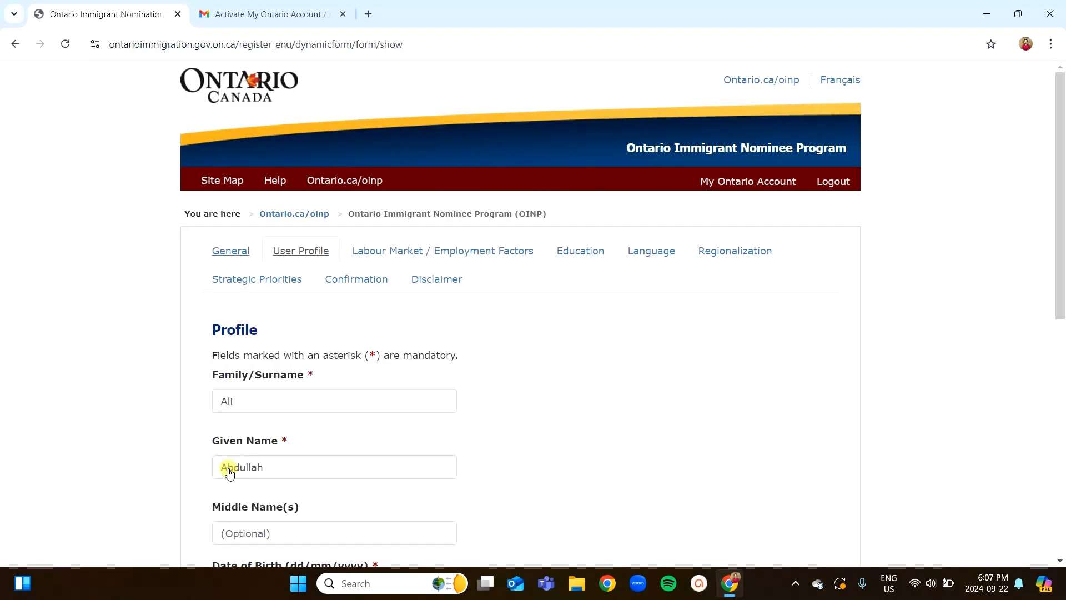
{"action": "left_click_drag", "start_coordinate": [1061, 153], "coordinate": [950, 326]}
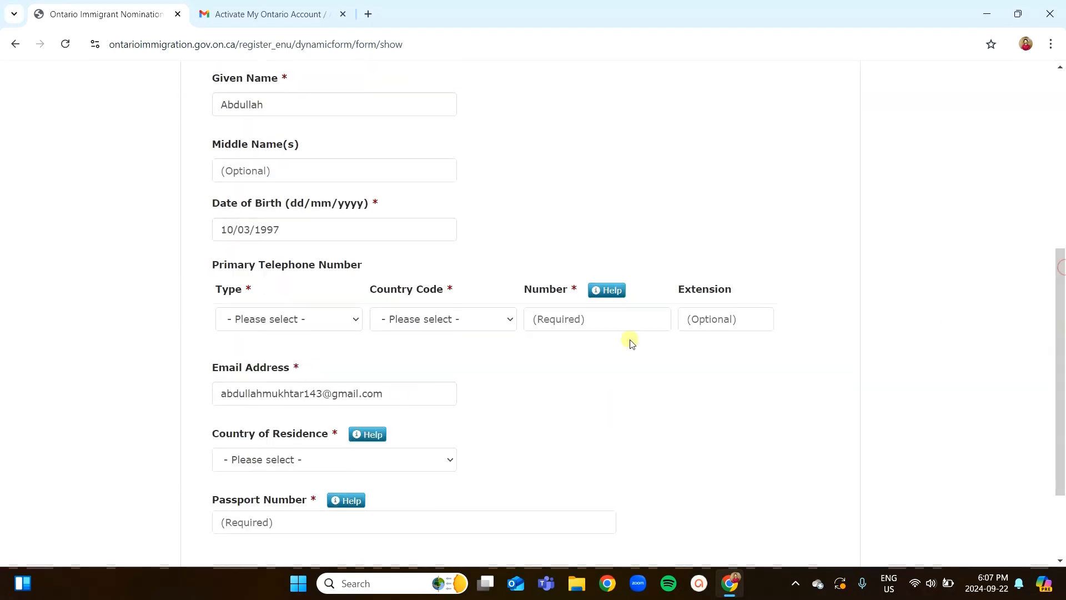
Fill in the primary telephone number with type Cellular (cell/mobile), country code Canada - 1 and the applicant's phone number.
{"action": "left_click", "coordinate": [257, 325]}
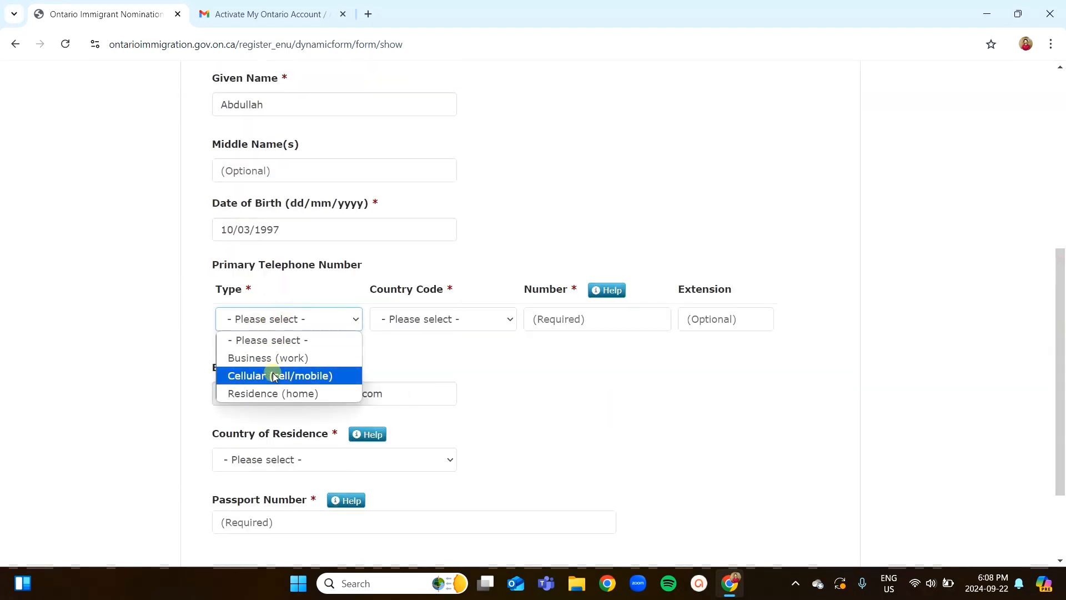
{"action": "left_click", "coordinate": [278, 373]}
{"action": "left_click", "coordinate": [428, 319]}
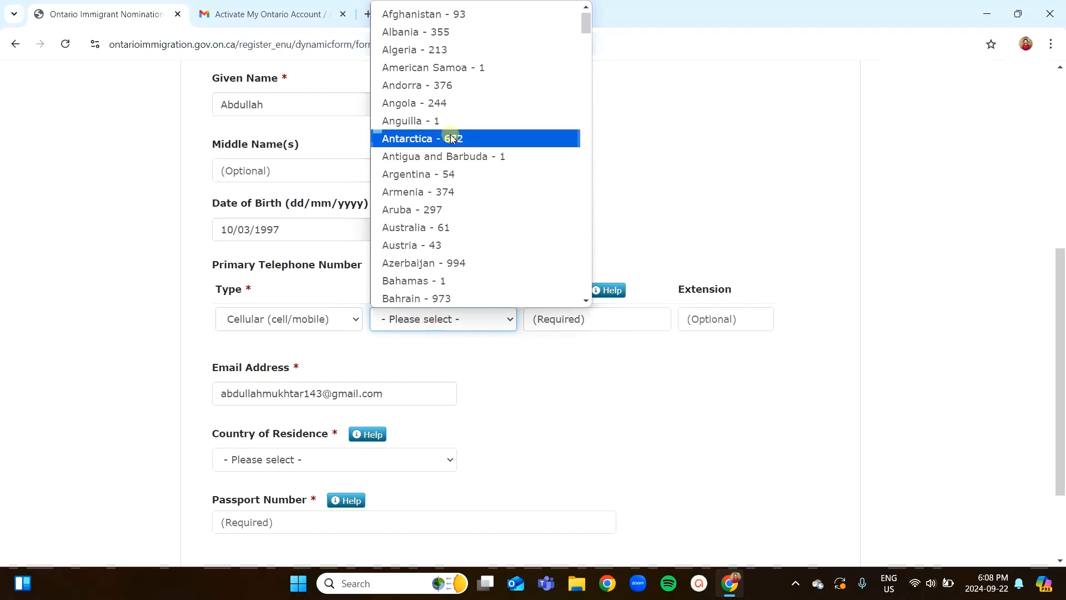
{"action": "key", "text": "c"}
{"action": "key", "text": "Down"}
{"action": "key", "text": "Down"}
{"action": "key", "text": "Down"}
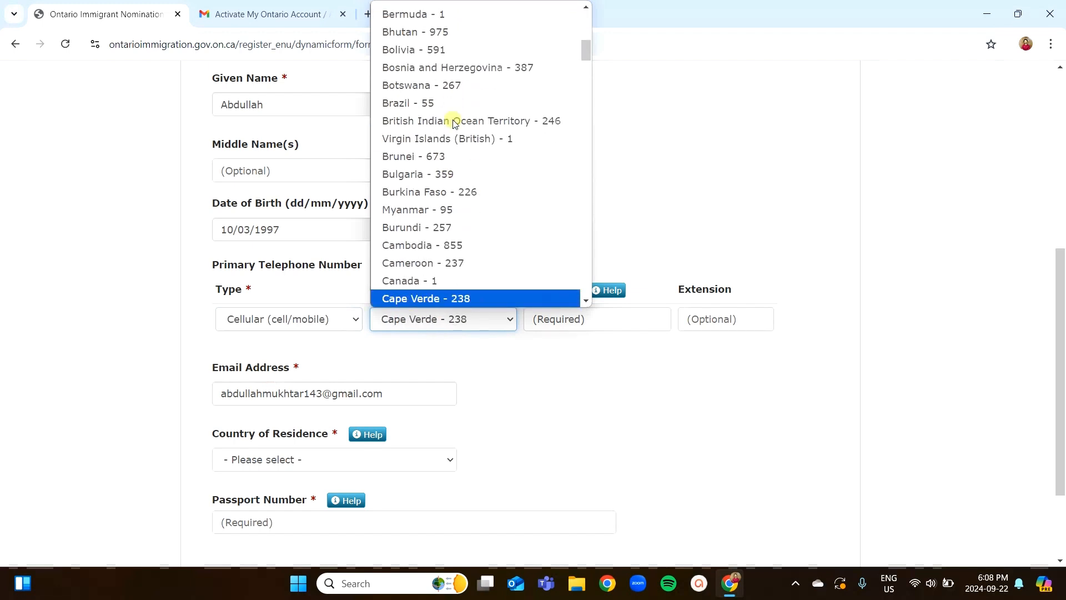
{"action": "left_click", "coordinate": [424, 280]}
{"action": "left_click", "coordinate": [571, 321]}
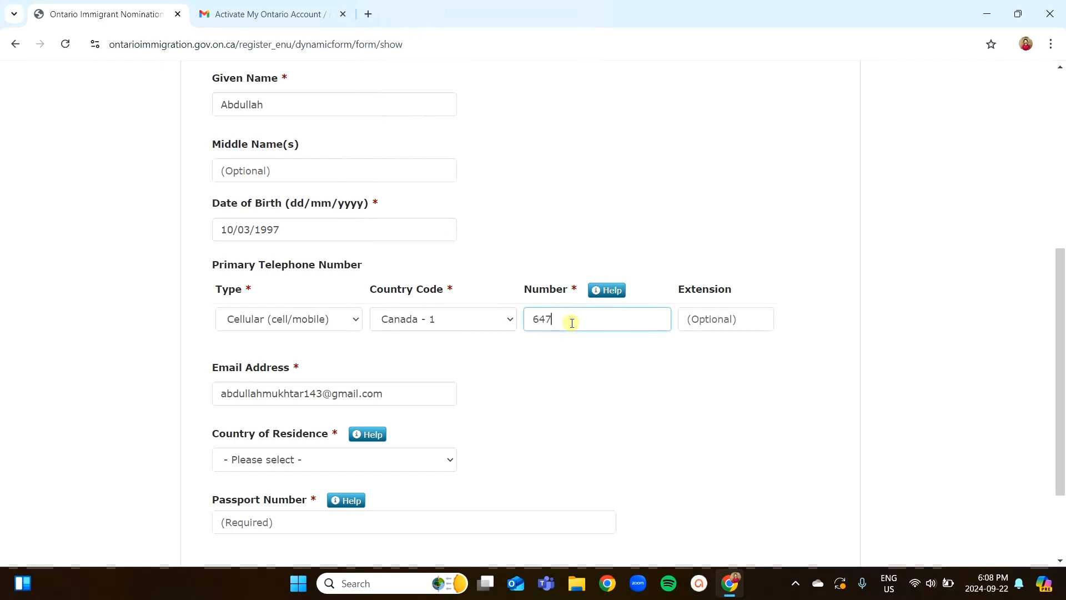
Set the applicant's Country of Residence to Canada.
{"action": "left_click", "coordinate": [319, 475]}
{"action": "left_click", "coordinate": [328, 465]}
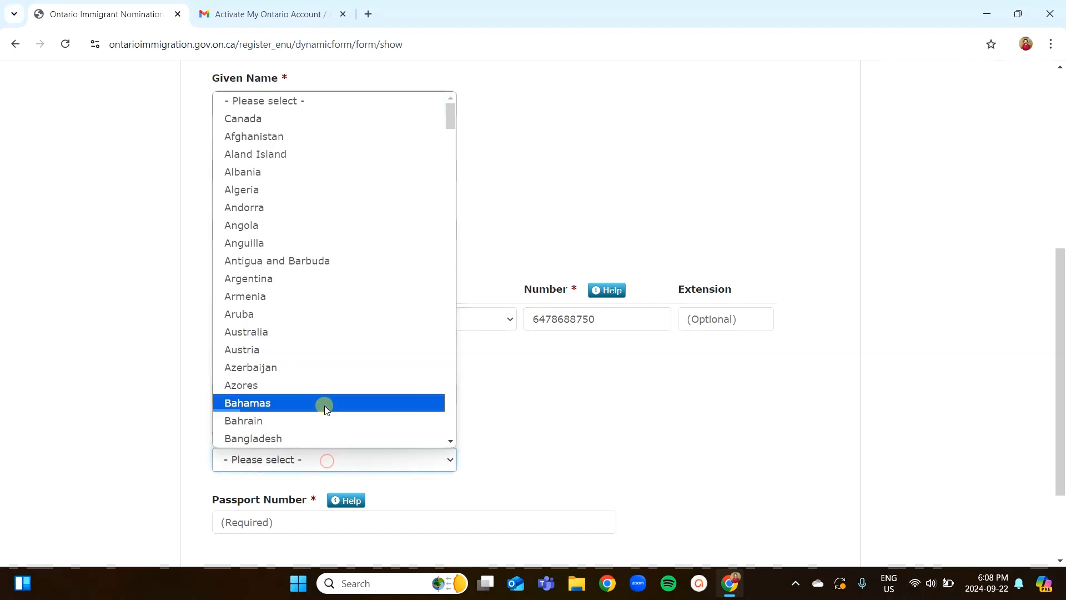
{"action": "key", "text": "Down"}
{"action": "key", "text": "Down"}
{"action": "key", "text": "Down"}
{"action": "key", "text": "Down"}
{"action": "key", "text": "Down"}
{"action": "key", "text": "Down"}
{"action": "key", "text": "Down"}
{"action": "key", "text": "Down"}
{"action": "key", "text": "Down"}
{"action": "key", "text": "Down"}
{"action": "key", "text": "Down"}
{"action": "key", "text": "Down"}
{"action": "key", "text": "Down"}
{"action": "key", "text": "Down"}
{"action": "key", "text": "Down"}
{"action": "key", "text": "Down"}
{"action": "key", "text": "Down"}
{"action": "key", "text": "Down"}
{"action": "key", "text": "Down"}
{"action": "key", "text": "Down"}
{"action": "key", "text": "Down"}
{"action": "key", "text": "Down"}
{"action": "key", "text": "Down"}
{"action": "key", "text": "Down"}
{"action": "key", "text": "Down"}
{"action": "key", "text": "Down"}
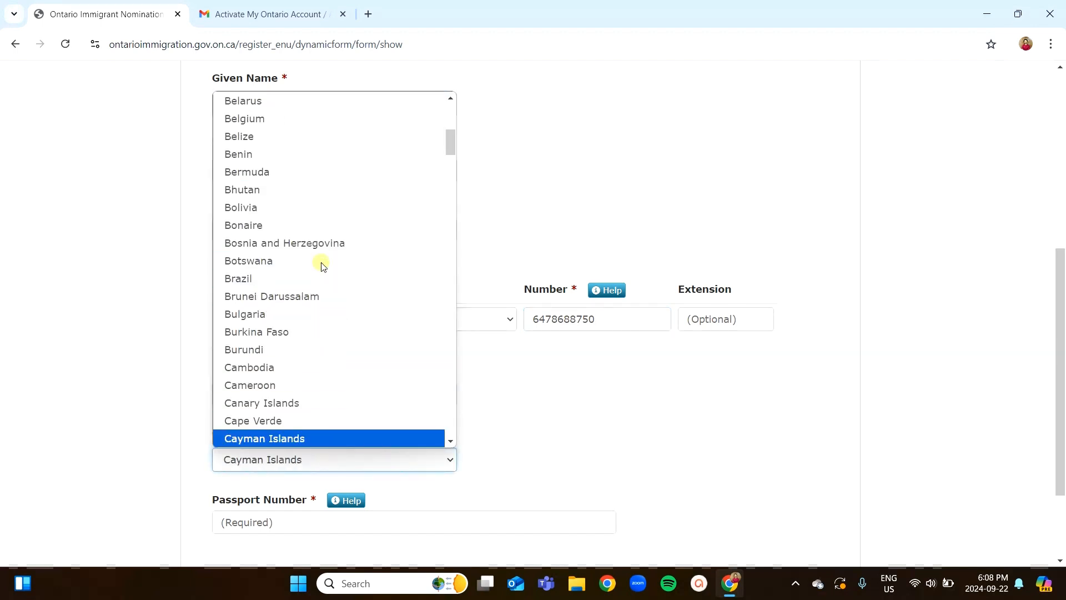
{"action": "key", "text": "Down"}
{"action": "key", "text": "Down"}
{"action": "key", "text": "Down"}
{"action": "key", "text": "Down"}
{"action": "key", "text": "Down"}
{"action": "key", "text": "Down"}
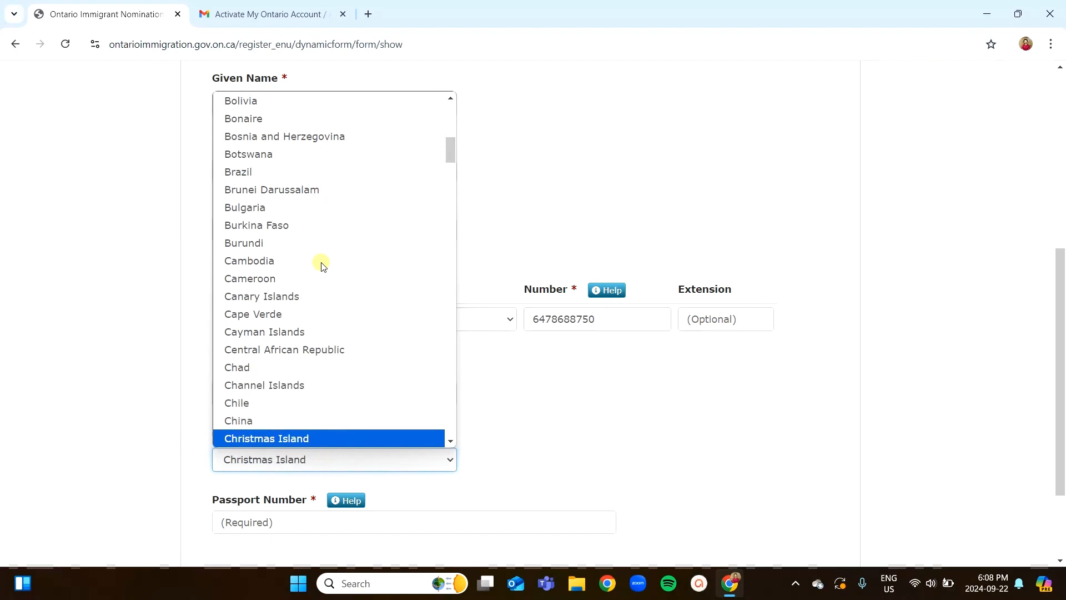
{"action": "key", "text": "Down"}
{"action": "key", "text": "Down"}
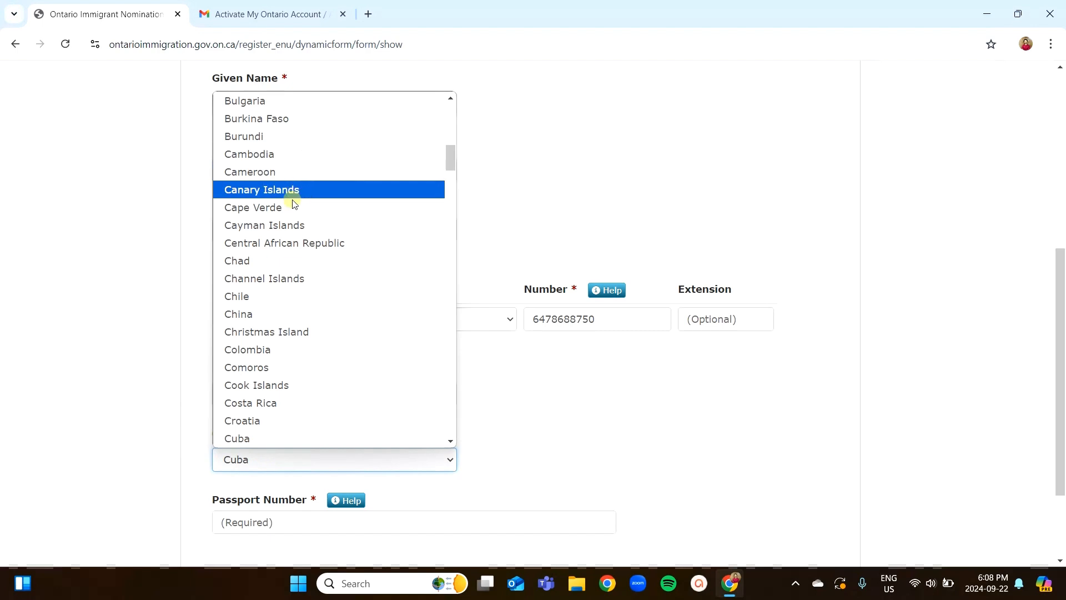
{"action": "left_click_drag", "start_coordinate": [455, 157], "coordinate": [454, 171]}
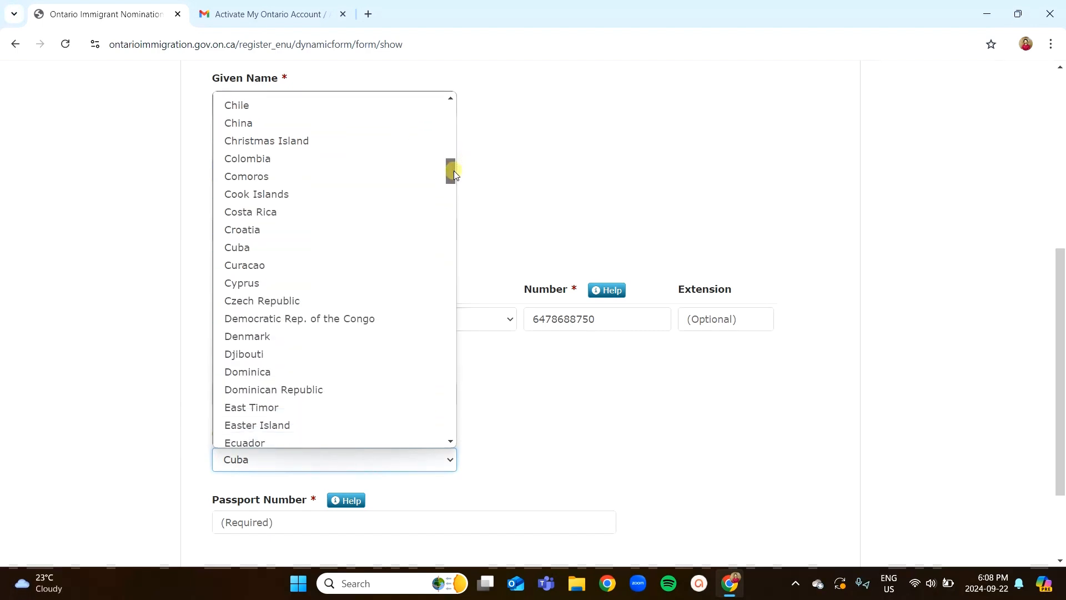
{"action": "mouse_move", "coordinate": [454, 171]}
{"action": "left_mouse_down"}
{"action": "mouse_move", "coordinate": [452, 155]}
{"action": "mouse_move", "coordinate": [451, 170]}
{"action": "left_mouse_up"}
{"action": "key", "text": "Down"}
{"action": "key", "text": "Down"}
{"action": "key", "text": "Down"}
{"action": "key", "text": "Down"}
{"action": "key", "text": "Down"}
{"action": "key", "text": "Down"}
{"action": "key", "text": "Down"}
{"action": "key", "text": "Down"}
{"action": "key", "text": "Down"}
{"action": "key", "text": "Down"}
{"action": "key", "text": "Down"}
{"action": "key", "text": "Down"}
{"action": "key", "text": "Down"}
{"action": "key", "text": "Down"}
{"action": "key", "text": "Down"}
{"action": "key", "text": "Down"}
{"action": "key", "text": "Down"}
{"action": "key", "text": "Home"}
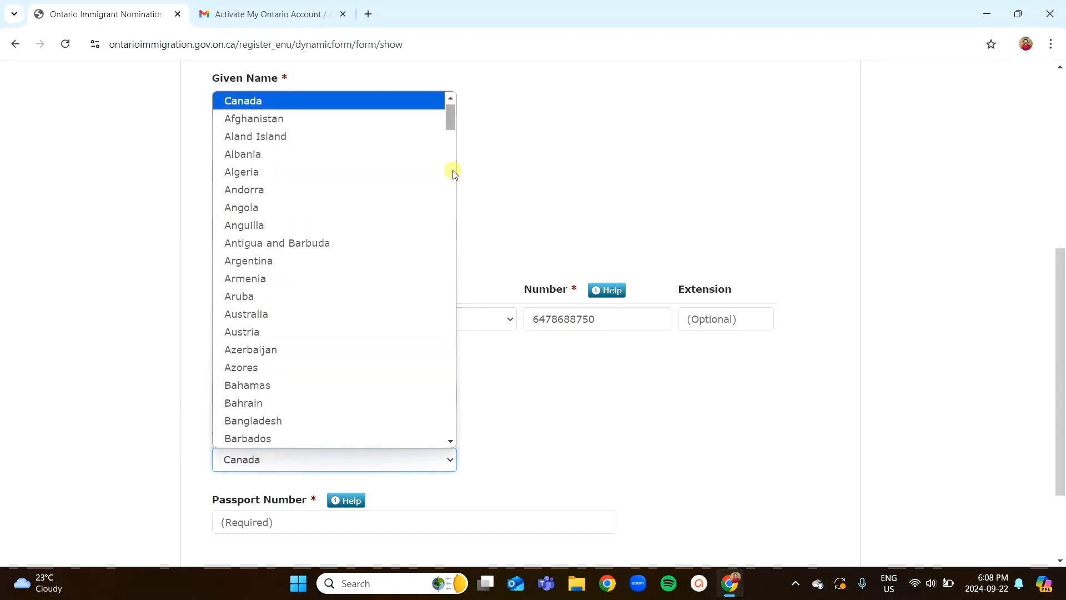
{"action": "key", "text": "c"}
{"action": "key", "text": "Down"}
{"action": "key", "text": "Down"}
{"action": "key", "text": "Down"}
{"action": "key", "text": "Down"}
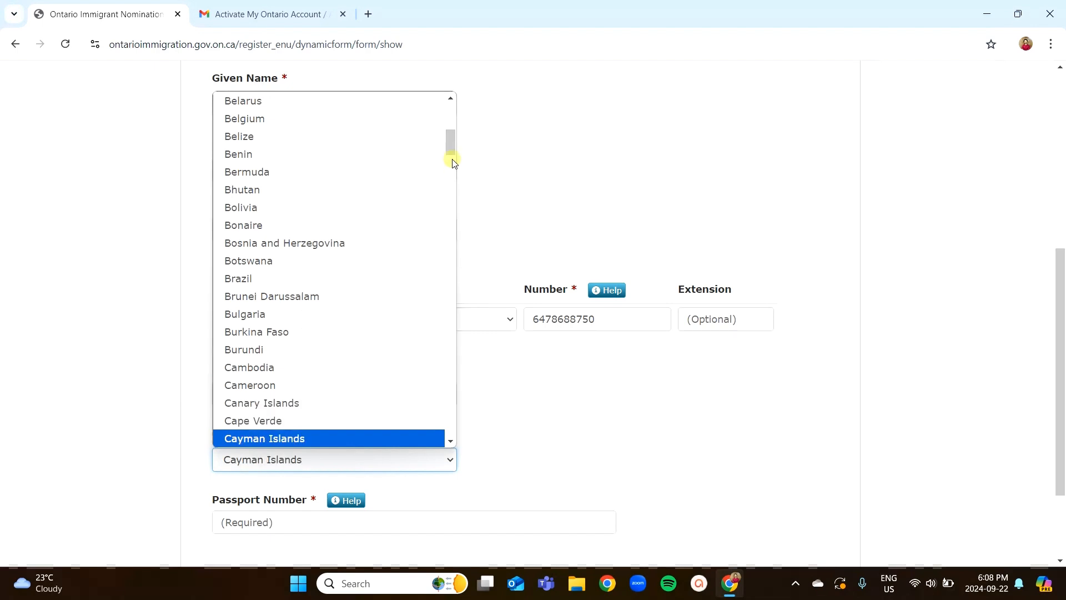
{"action": "scroll", "coordinate": [450, 144], "scroll_direction": "up", "scroll_amount": 3}
{"action": "key", "text": "Down"}
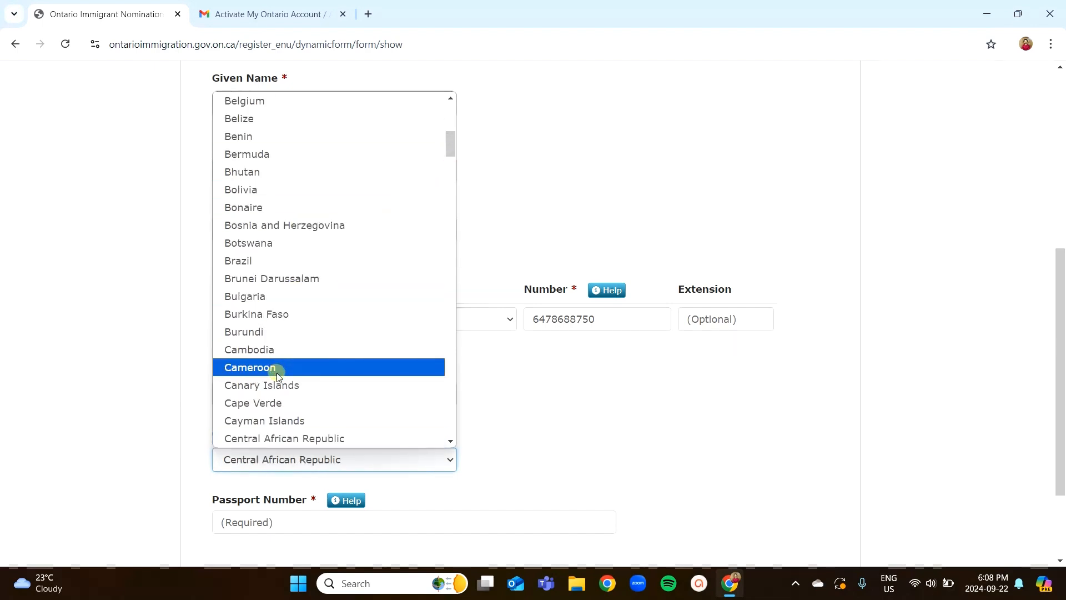
{"action": "key", "text": "Down"}
{"action": "key", "text": "Down"}
{"action": "key", "text": "Down"}
{"action": "key", "text": "Down"}
{"action": "key", "text": "Down"}
{"action": "key", "text": "Down"}
{"action": "key", "text": "Down"}
{"action": "key", "text": "Down"}
{"action": "key", "text": "Down"}
{"action": "key", "text": "Down"}
{"action": "key", "text": "Down"}
{"action": "key", "text": "Down"}
{"action": "key", "text": "Down"}
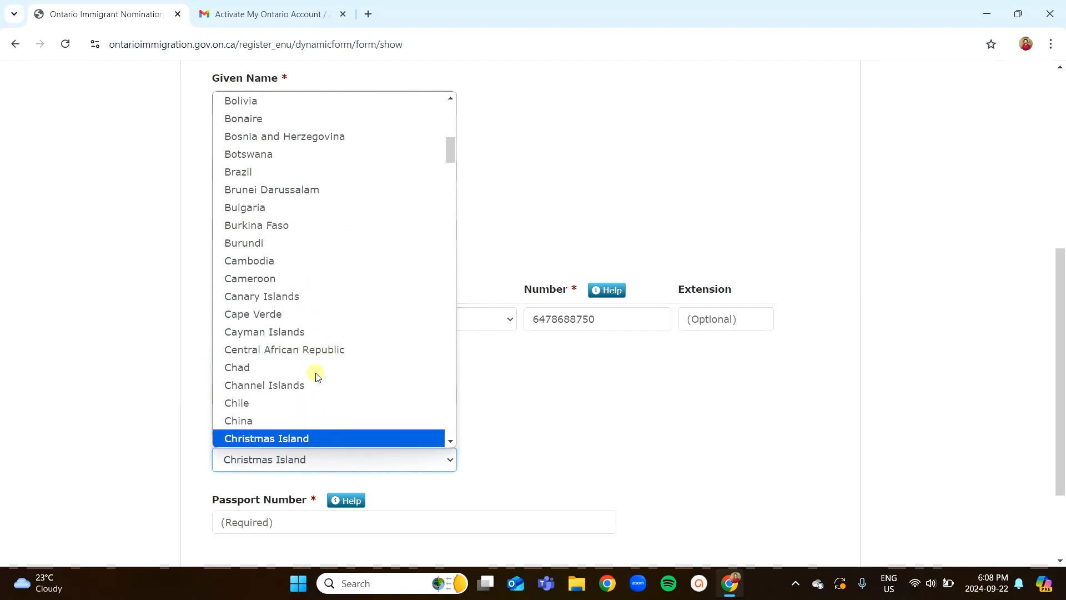
{"action": "key", "text": "Down"}
{"action": "key", "text": "Down"}
{"action": "key", "text": "Down"}
{"action": "key", "text": "Down"}
{"action": "key", "text": "Down"}
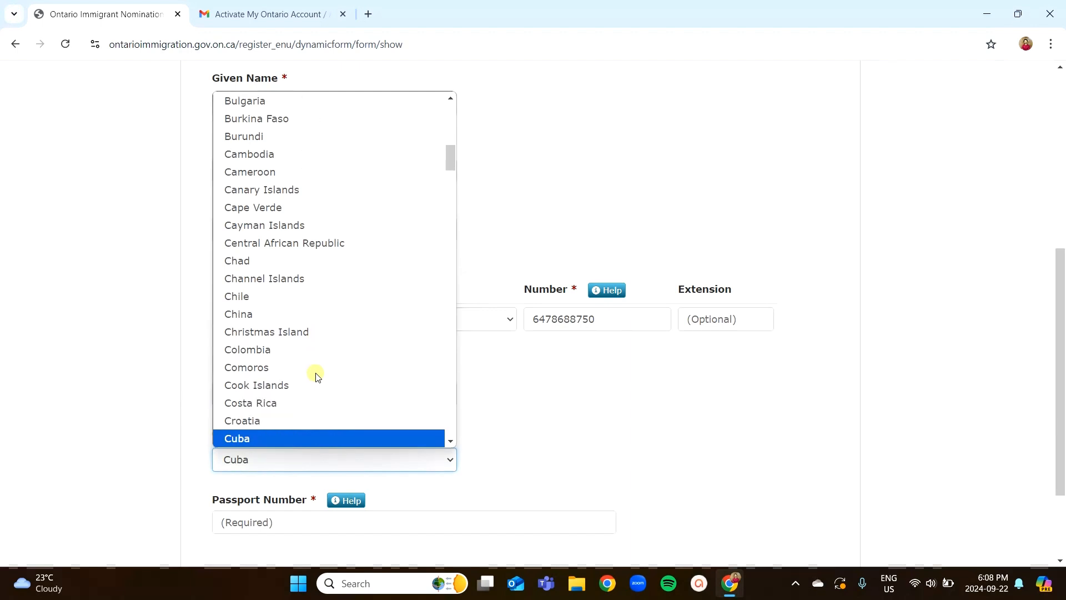
{"action": "key", "text": "Home"}
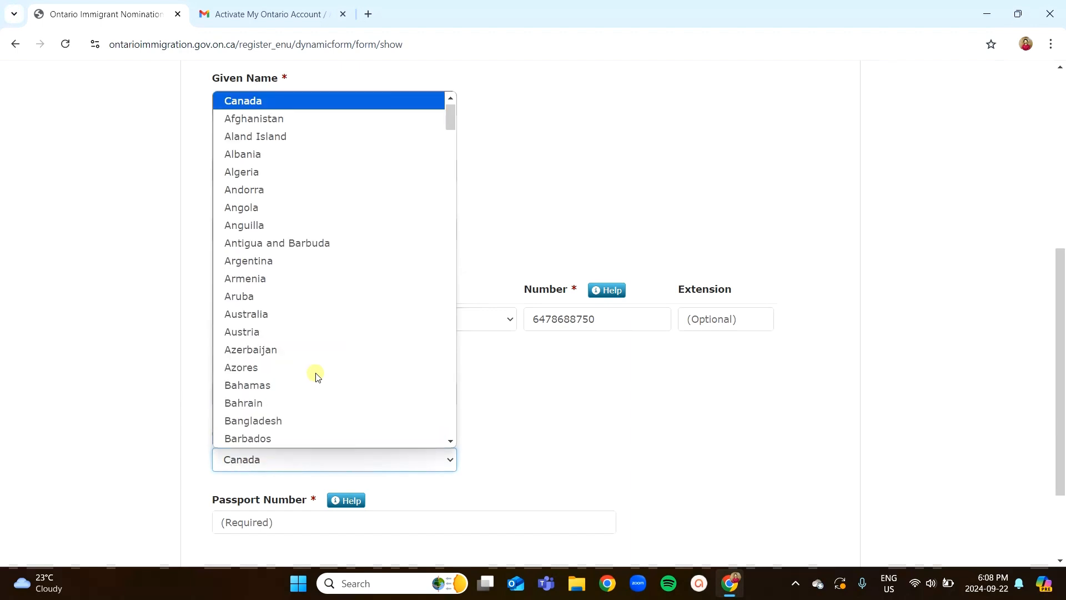
{"action": "key", "text": "Return"}
{"action": "left_click", "coordinate": [746, 365]}
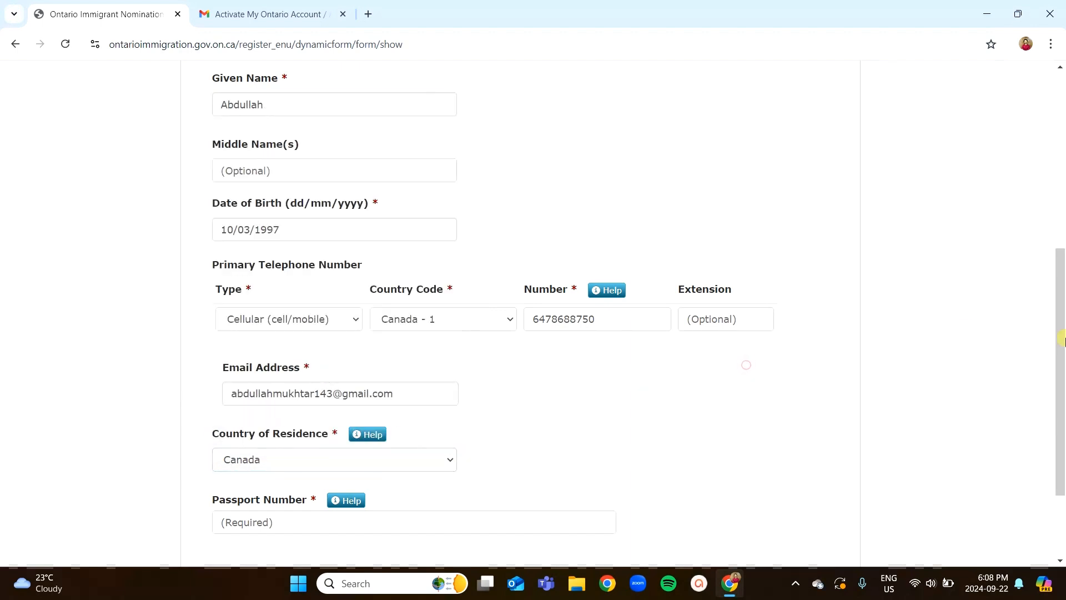
Enter the applicant's passport number and proceed to the Labour Market / Employment Factors section.
{"action": "left_click_drag", "start_coordinate": [1065, 338], "coordinate": [1065, 390]}
{"action": "left_click", "coordinate": [303, 419]}
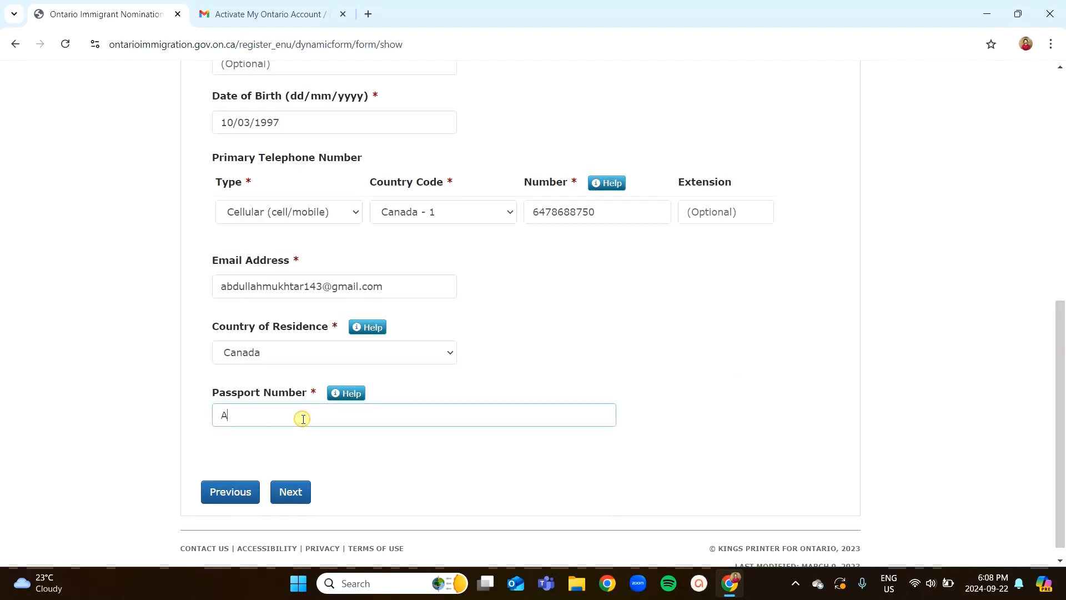
{"action": "left_click", "coordinate": [293, 499]}
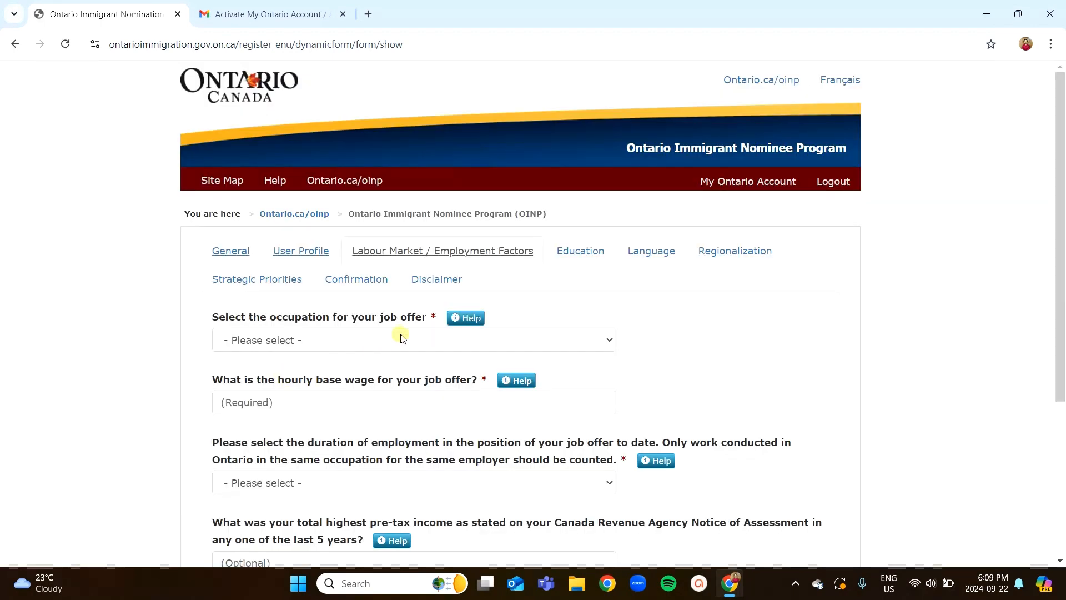
Choose 22113 - Conservation and fishery officers as the occupation for the job offer.
{"action": "left_click", "coordinate": [401, 339]}
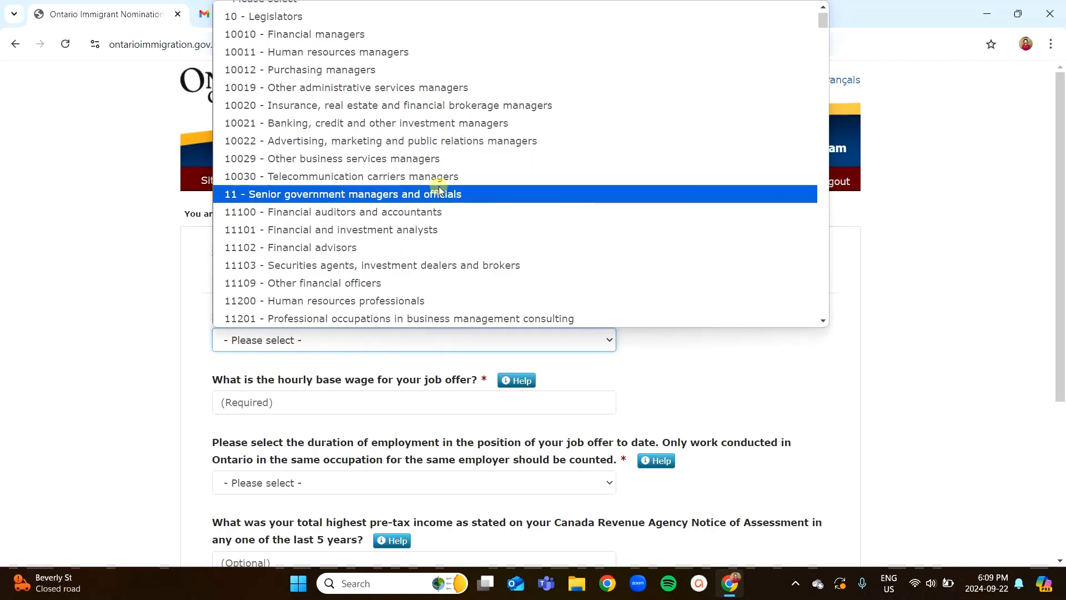
{"action": "left_click_drag", "start_coordinate": [822, 21], "coordinate": [823, 73]}
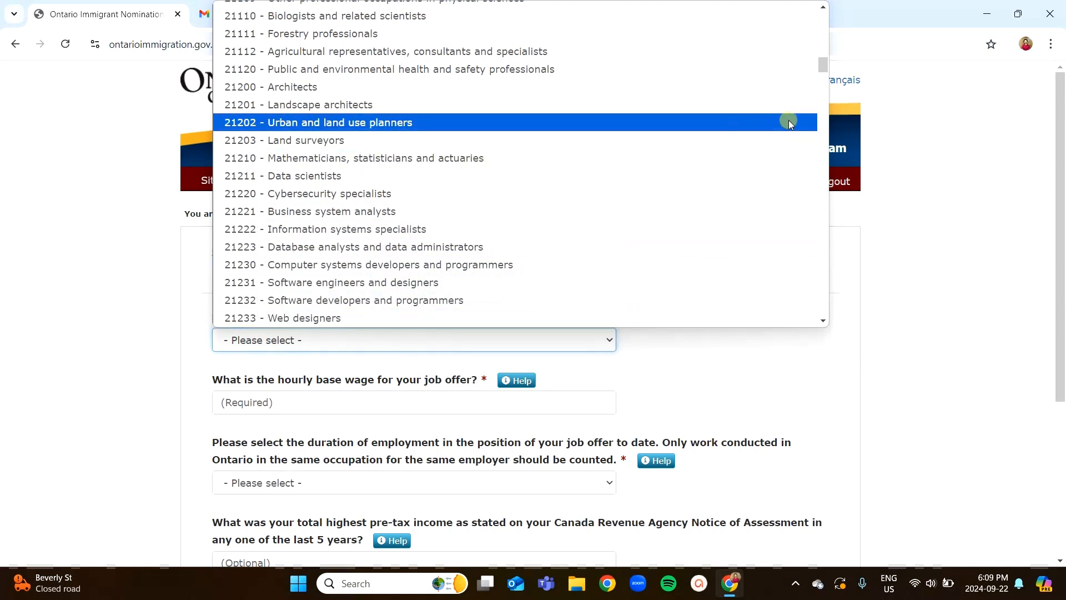
{"action": "left_click_drag", "start_coordinate": [823, 67], "coordinate": [822, 88]}
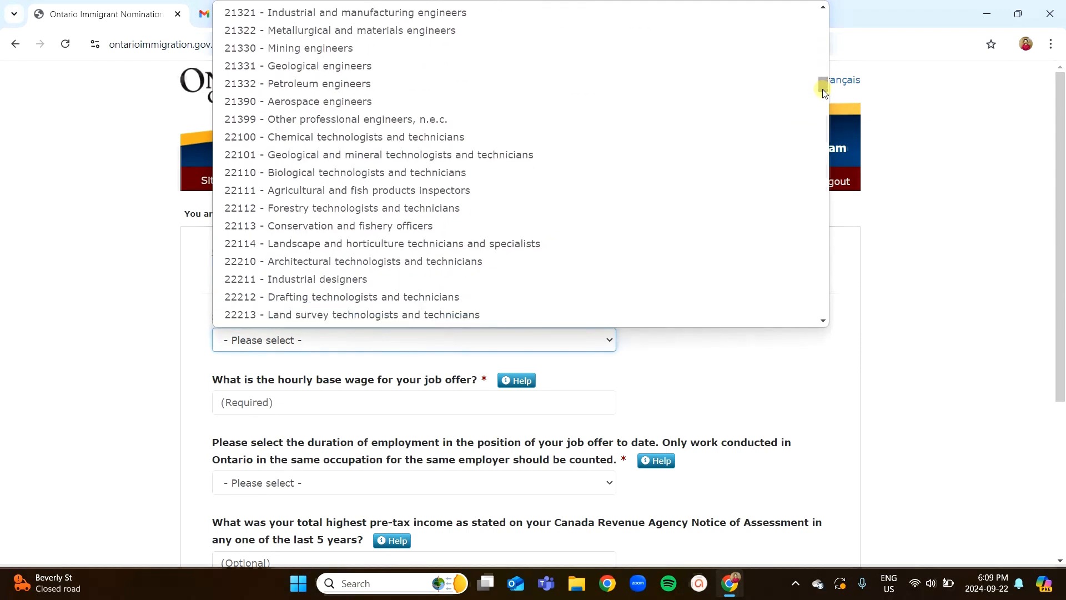
{"action": "left_click", "coordinate": [431, 227]}
Set the job offer's hourly base wage to 23.45 and the employment duration to 1-2 years currently working in job offer position.
{"action": "left_click", "coordinate": [322, 408]}
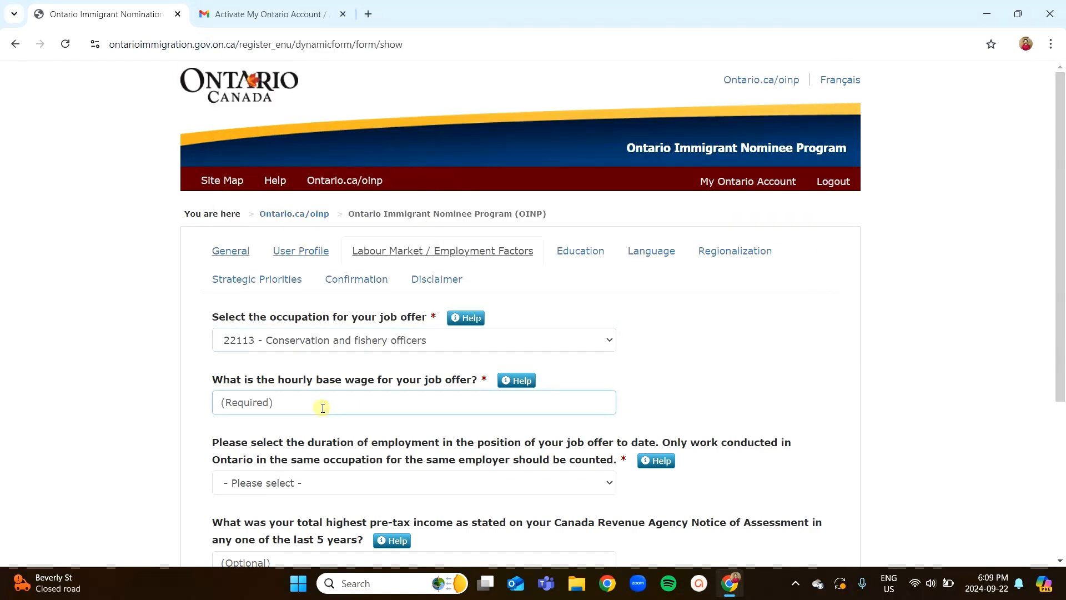
{"action": "type", "text": "23.45"}
{"action": "left_click", "coordinate": [312, 484]}
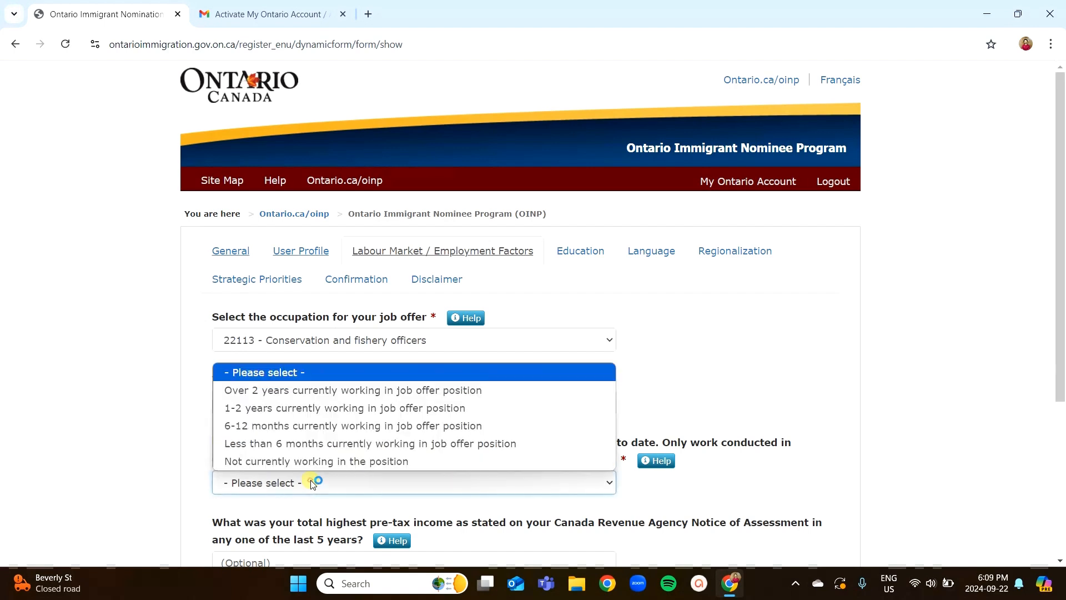
{"action": "left_click", "coordinate": [358, 408]}
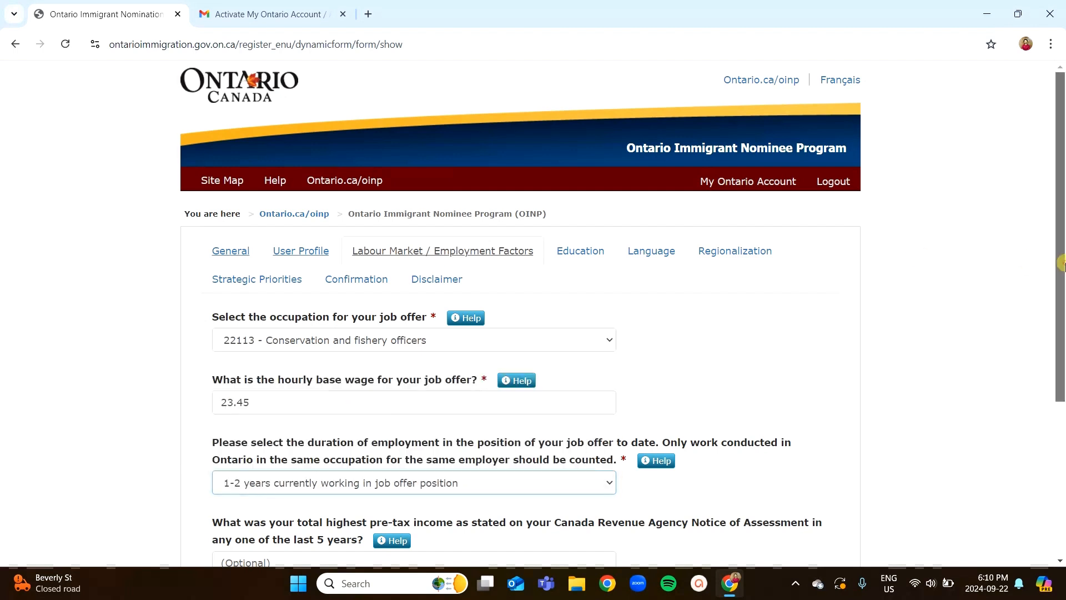
Enter 34,098.88 as the total highest pre-tax income stated on the Notice of Assessment.
{"action": "scroll", "coordinate": [910, 305], "scroll_direction": "down", "scroll_amount": 3}
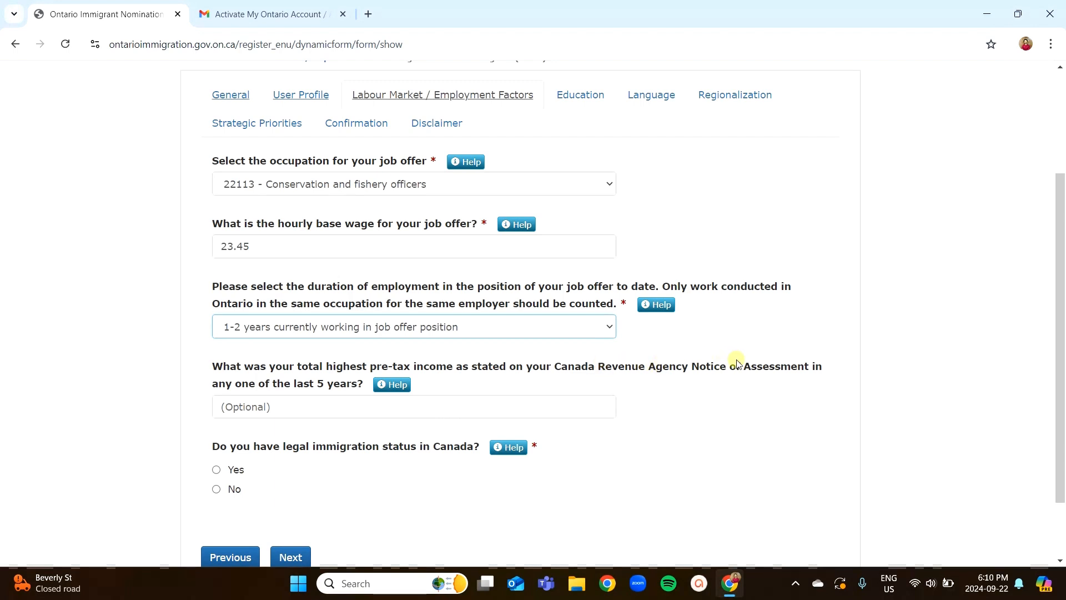
{"action": "left_click_drag", "start_coordinate": [744, 368], "coordinate": [809, 374]}
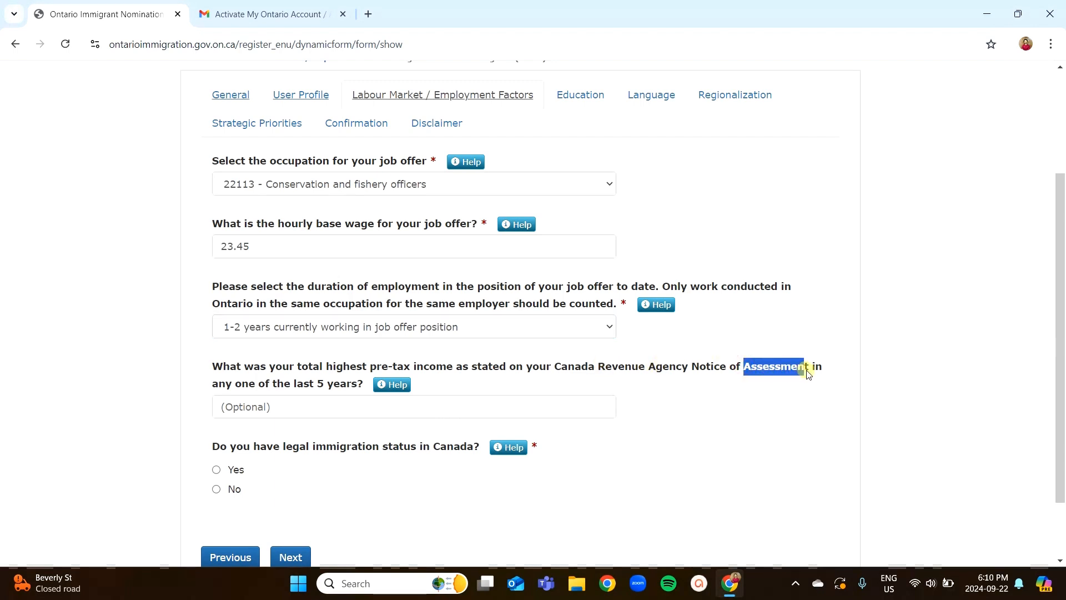
{"action": "left_click", "coordinate": [450, 408]}
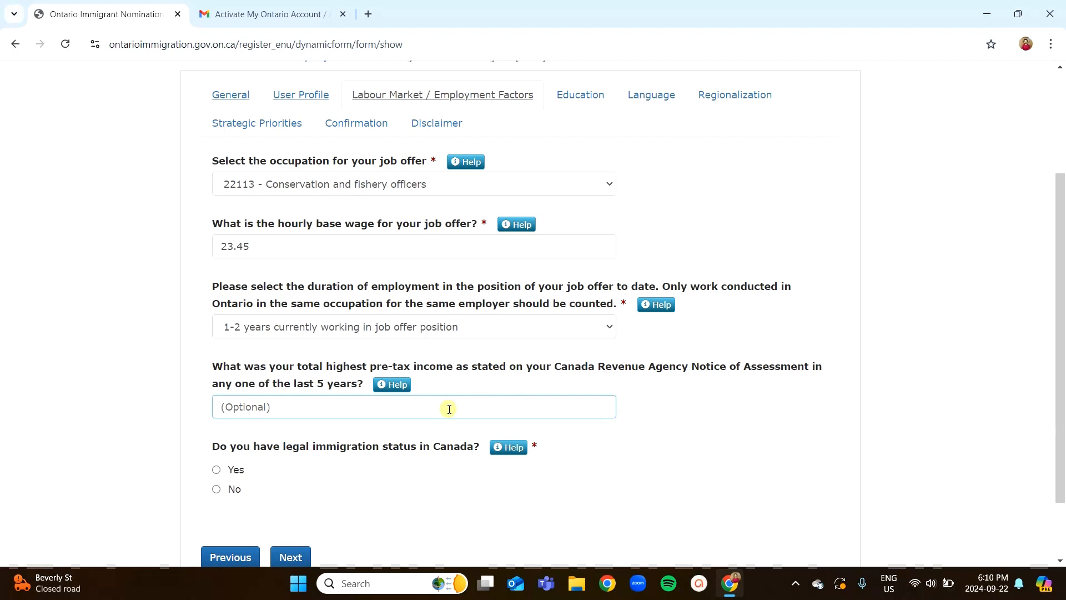
{"action": "type", "text": "3"}
{"action": "type", "text": "409.88"}
{"action": "type", "text": "8.88"}
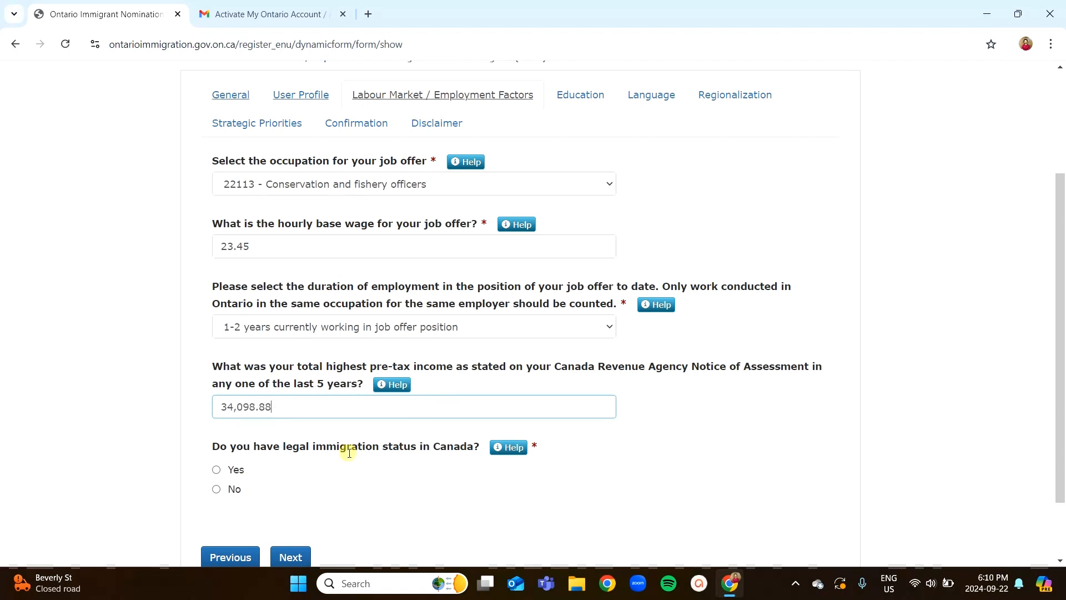
Answer Yes to legal immigration status in Canada, with Worker as current status and Post-Graduation Work Permit as the permit type.
{"action": "left_click", "coordinate": [231, 468]}
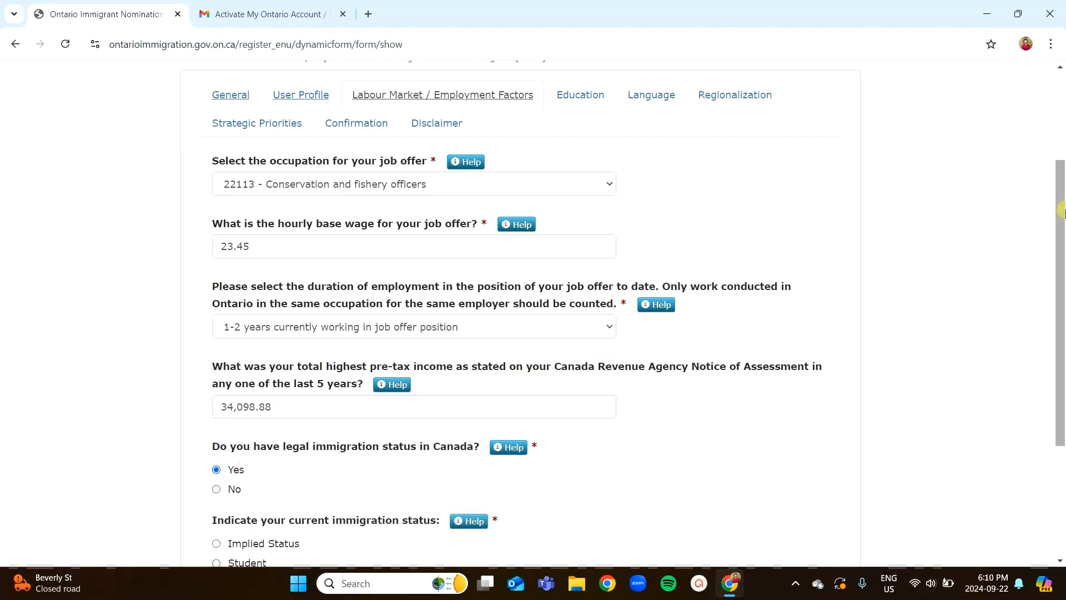
{"action": "left_click_drag", "start_coordinate": [1060, 216], "coordinate": [1059, 301]}
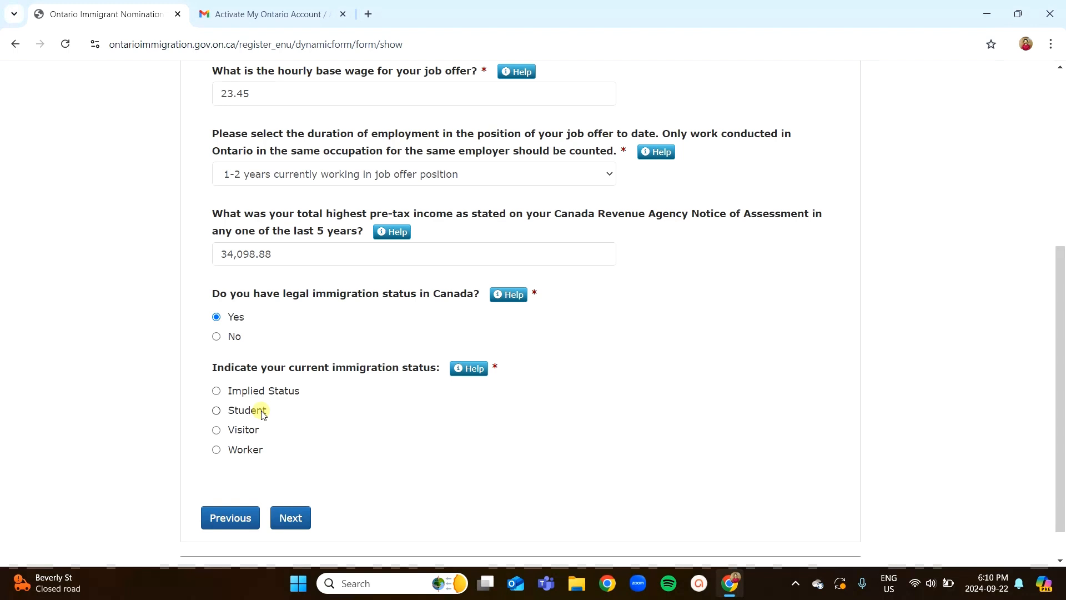
{"action": "left_click", "coordinate": [249, 450]}
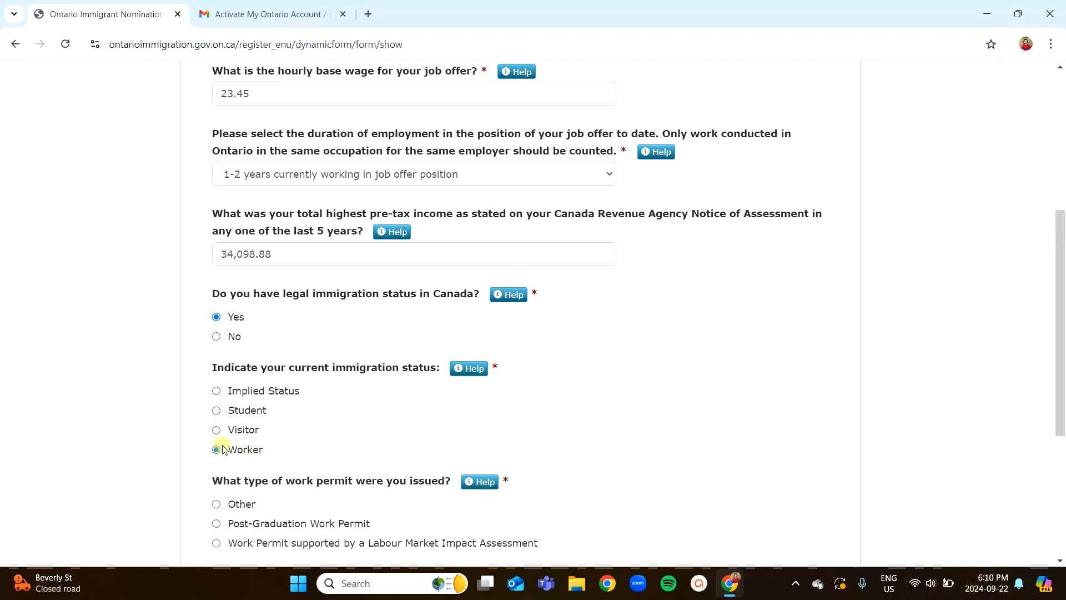
{"action": "left_click_drag", "start_coordinate": [1064, 246], "coordinate": [1065, 282]}
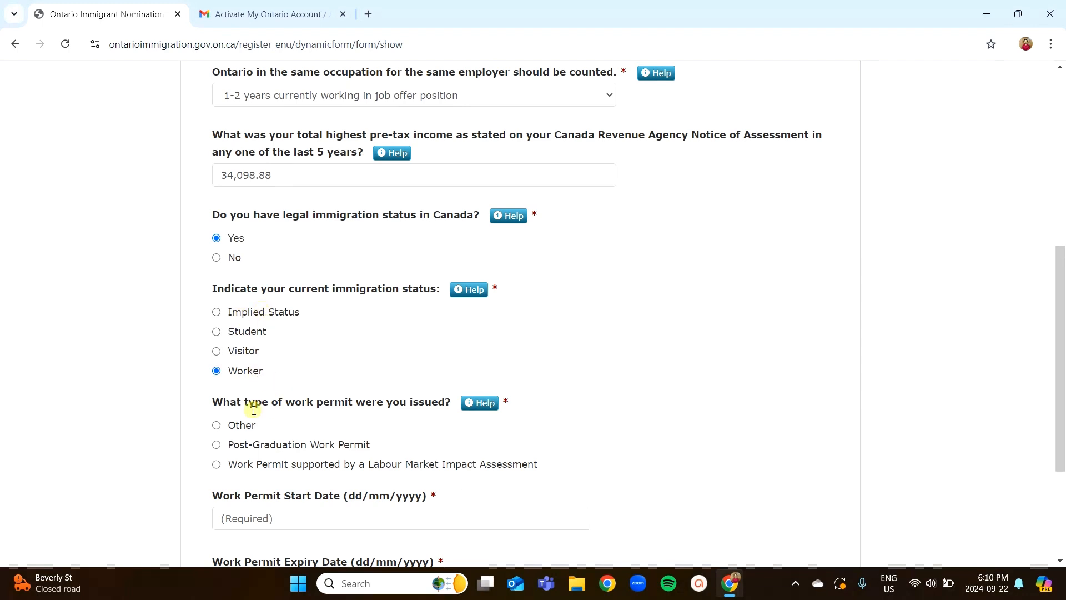
{"action": "left_click", "coordinate": [217, 445]}
Enter 10/03/2024 as the work permit start date.
{"action": "scroll", "coordinate": [1058, 288], "scroll_direction": "down", "scroll_amount": 2}
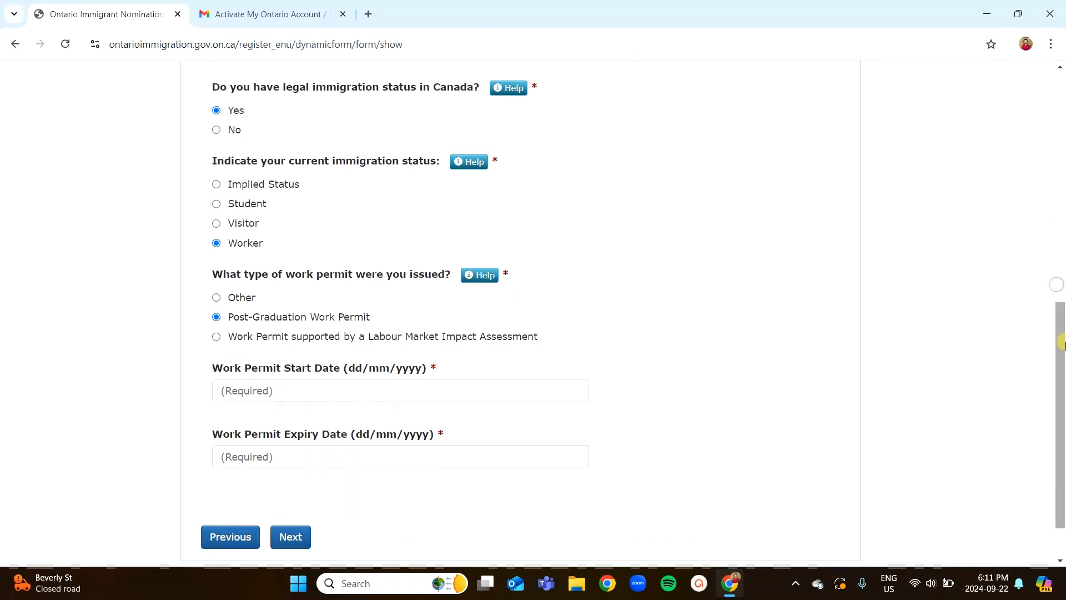
{"action": "left_click", "coordinate": [271, 385]}
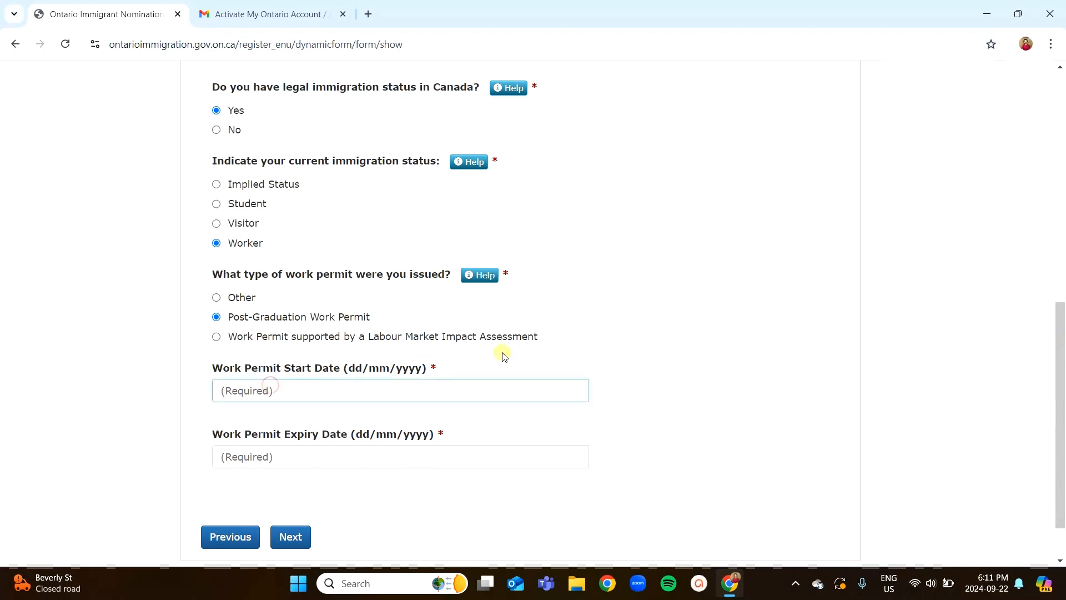
{"action": "type", "text": "10/03"}
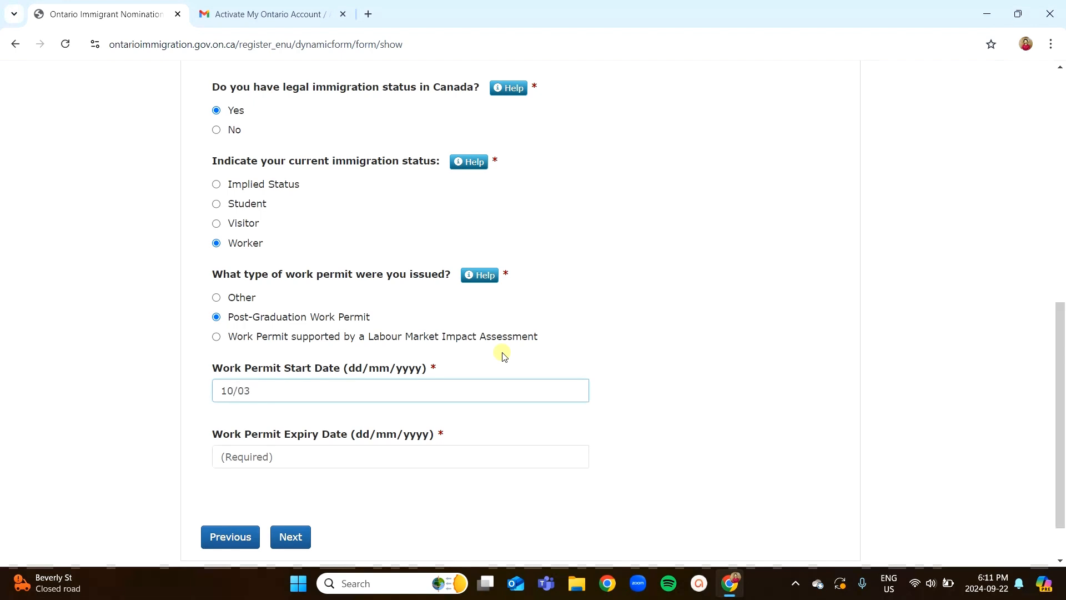
{"action": "type", "text": "/1024"}
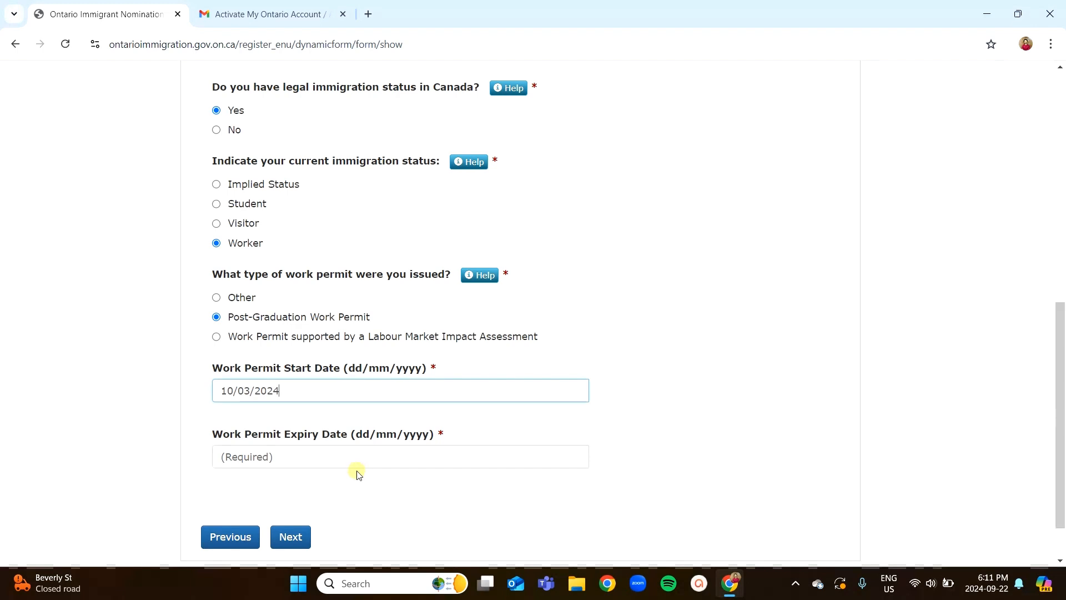
Enter 10/03/2026 as the work permit expiry date and continue to the Education section.
{"action": "left_click", "coordinate": [361, 455]}
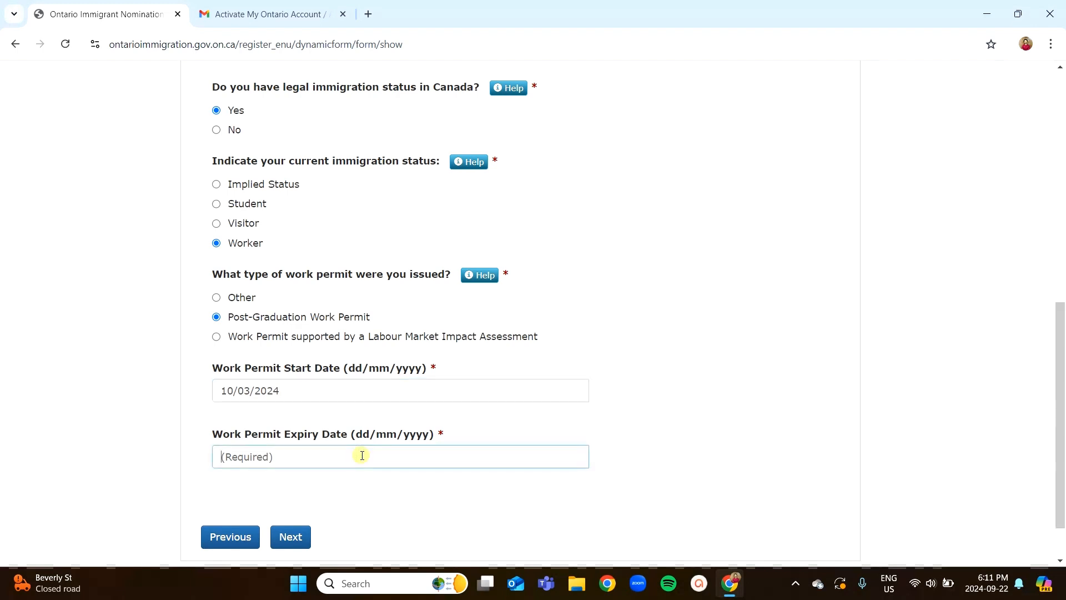
{"action": "type", "text": "10/03/2026"}
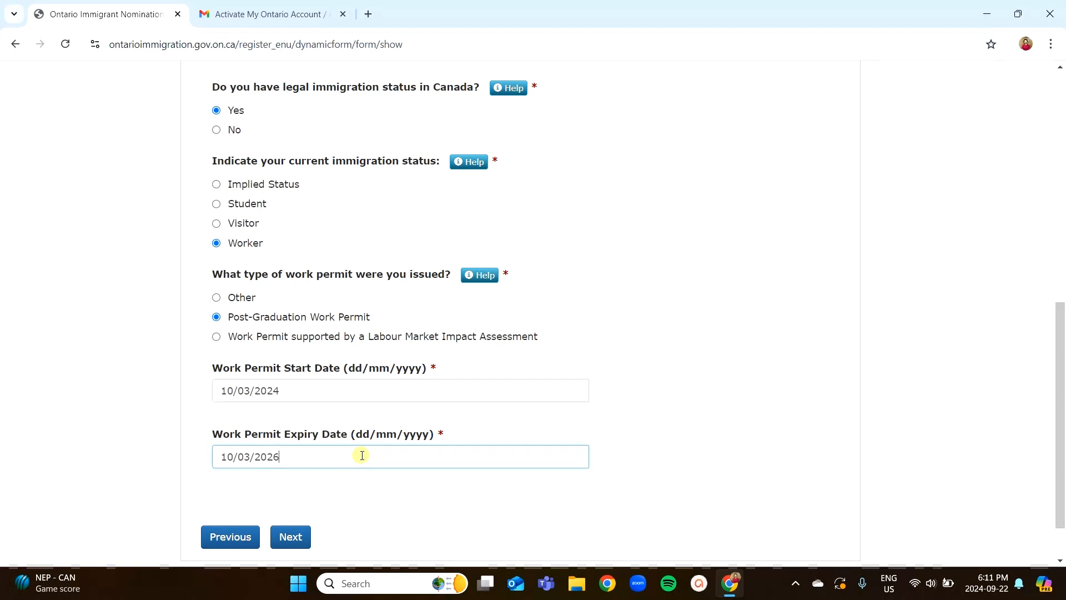
{"action": "left_click", "coordinate": [291, 541]}
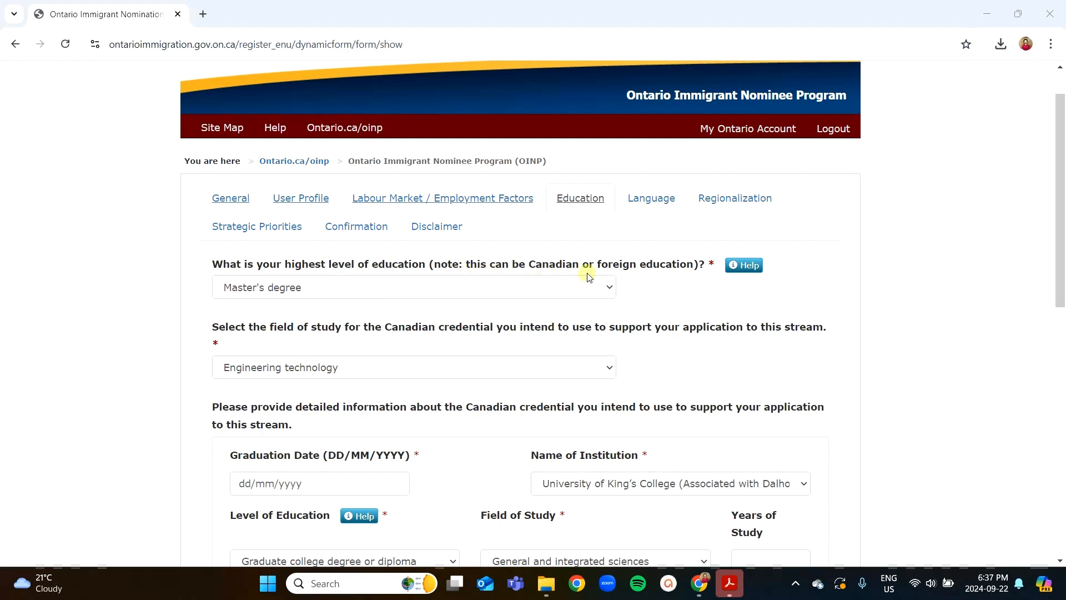
Set the highest level of education to Graduate university or college certificate or diploma.
{"action": "left_click", "coordinate": [593, 291]}
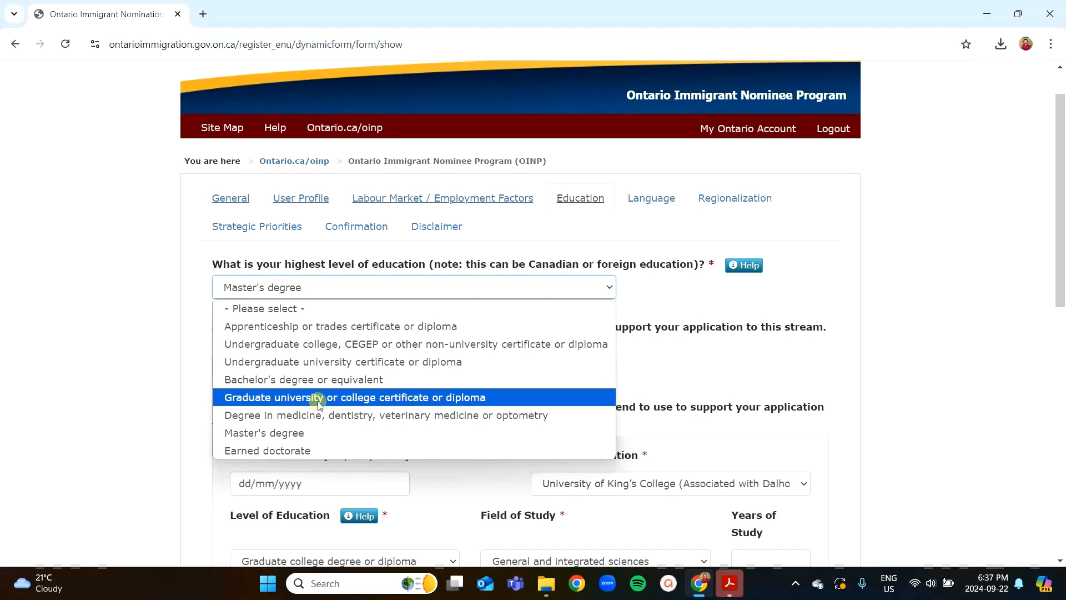
{"action": "left_click", "coordinate": [386, 398]}
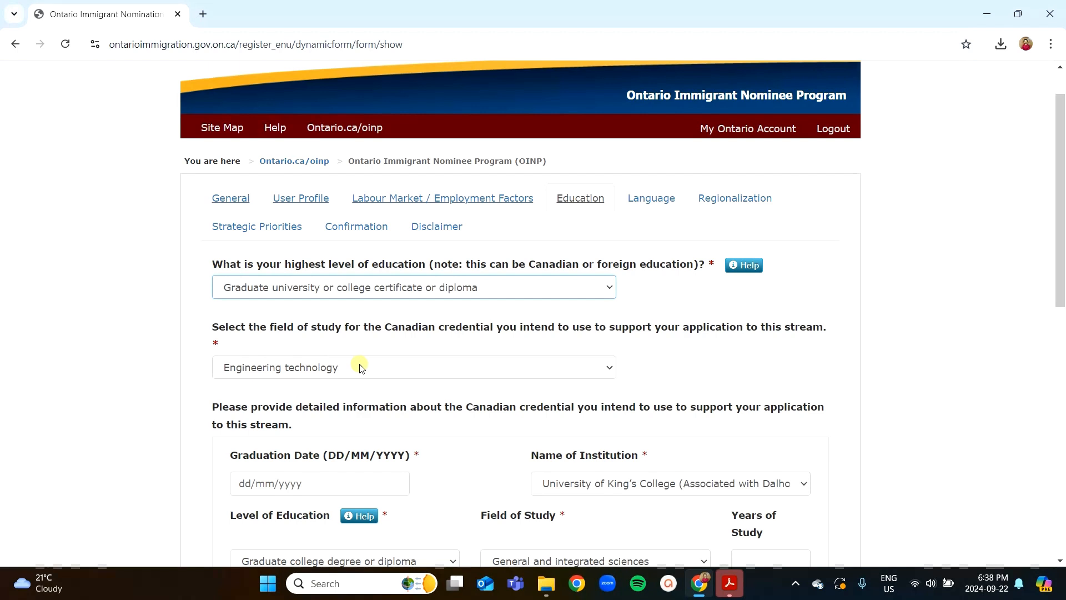
{"action": "left_click", "coordinate": [634, 318]}
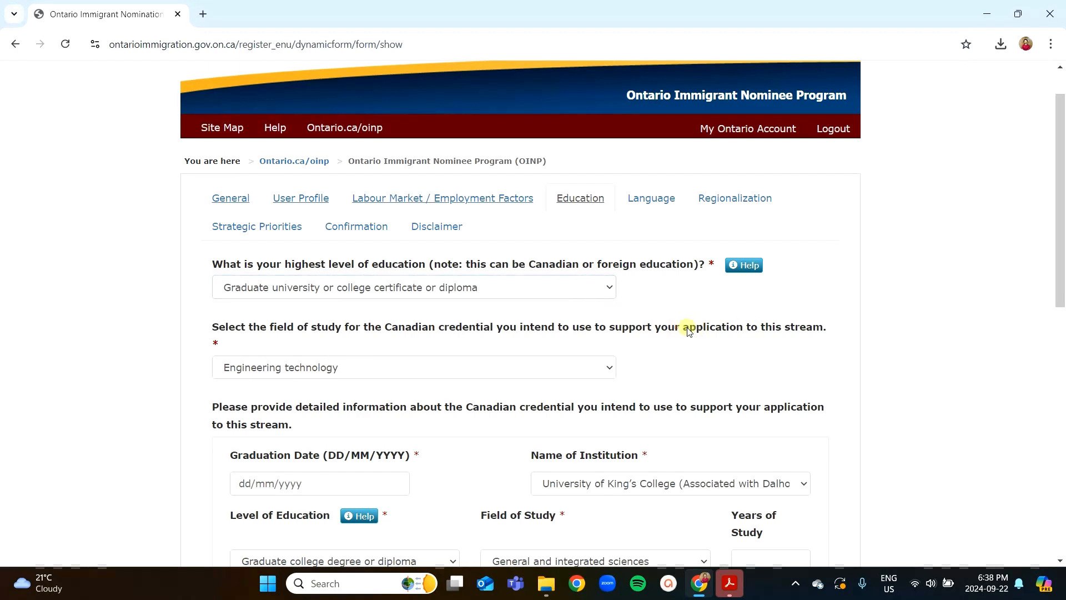
Choose Engineering technology as the field of study for the Canadian credential supporting the application.
{"action": "left_click_drag", "start_coordinate": [678, 331], "coordinate": [805, 330]}
{"action": "left_click", "coordinate": [535, 368]}
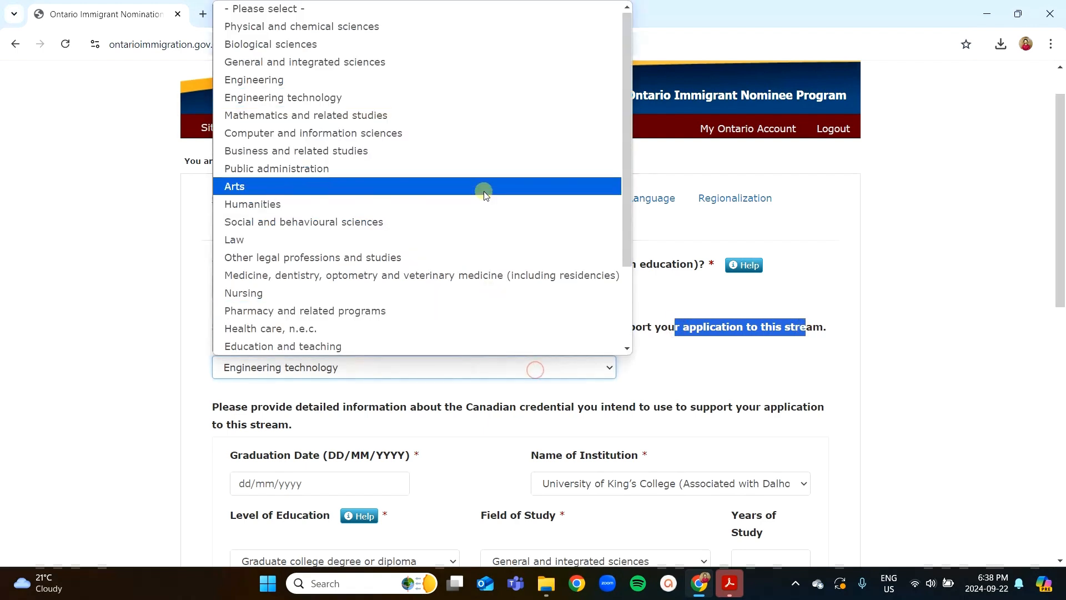
{"action": "left_click", "coordinate": [682, 395]}
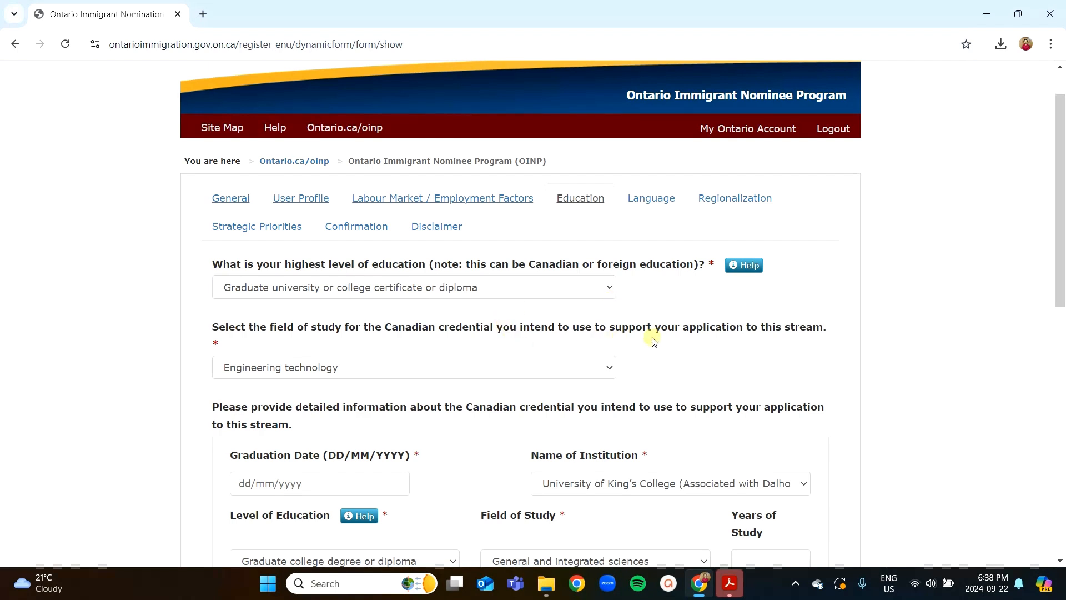
{"action": "left_click", "coordinate": [575, 366]}
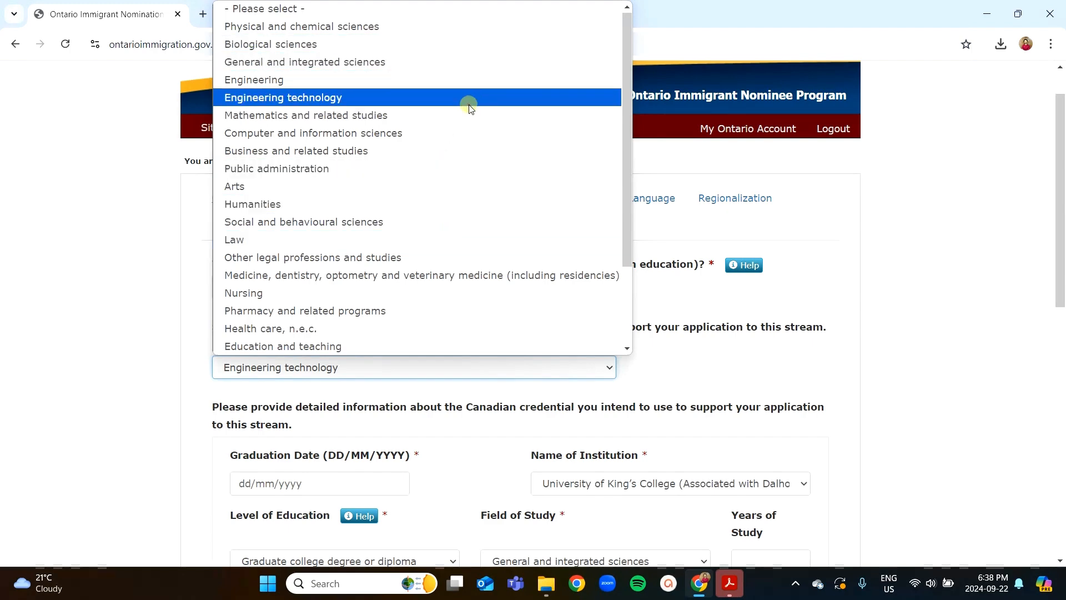
{"action": "left_click", "coordinate": [468, 105]}
{"action": "left_click", "coordinate": [750, 304]}
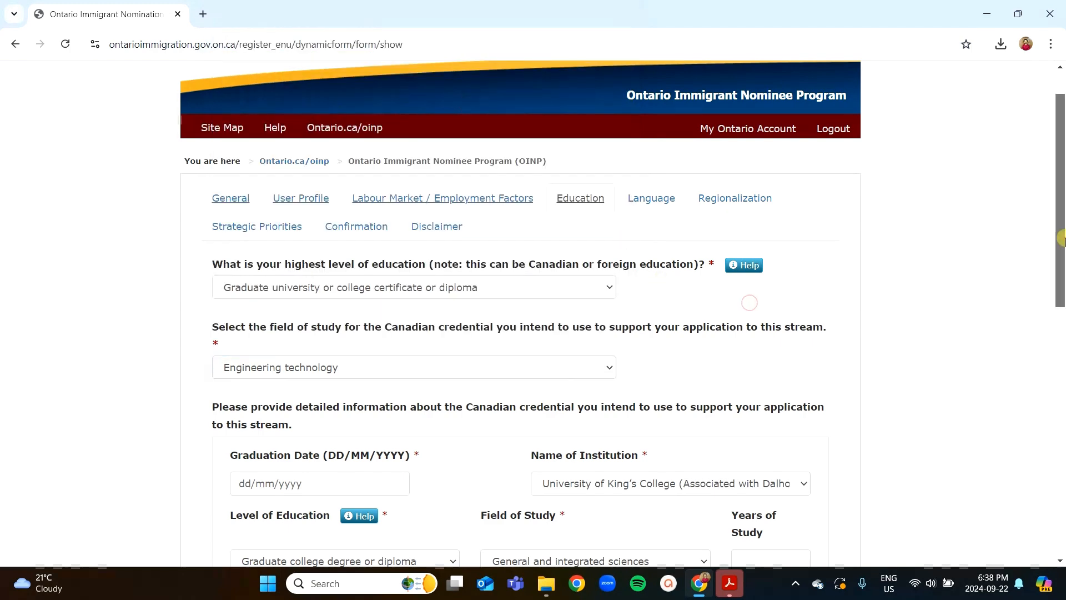
Enter 10/02/2023 as the graduation date of the supporting Canadian credential.
{"action": "scroll", "coordinate": [1062, 240], "scroll_direction": "down", "scroll_amount": 3}
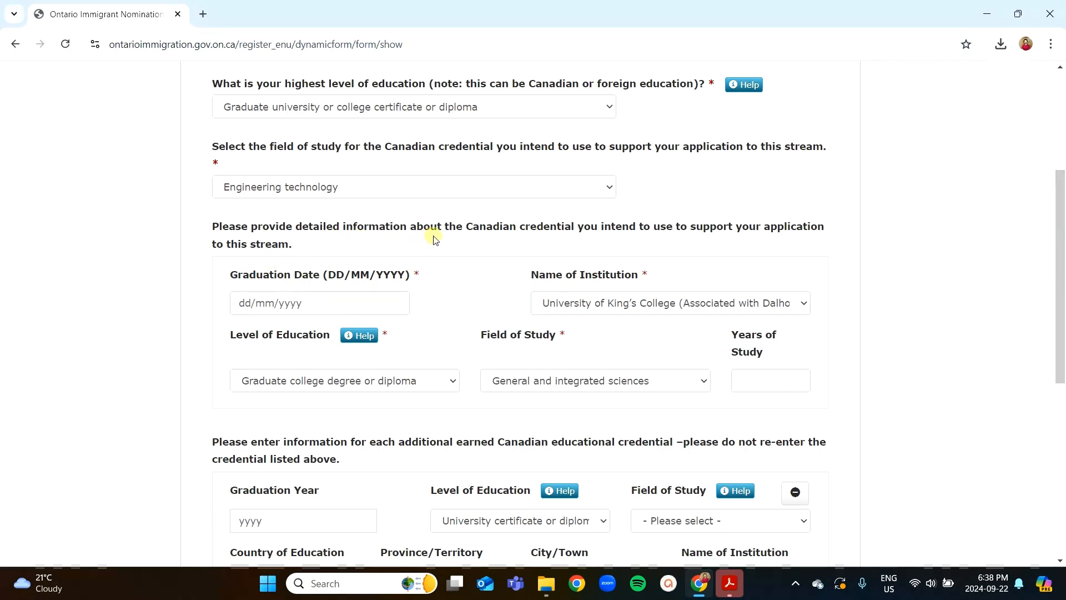
{"action": "left_click", "coordinate": [389, 296]}
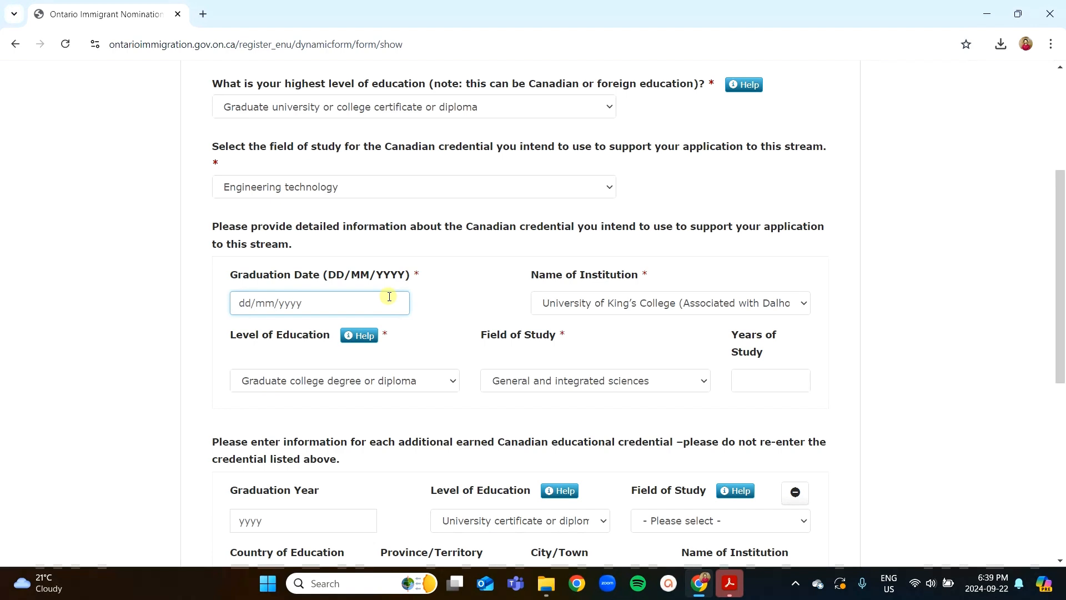
{"action": "type", "text": "10/02/2023"}
Select Conestoga College Institute of Technology and Advanced Learning as the institution of the supporting Canadian credential.
{"action": "left_click", "coordinate": [587, 303]}
{"action": "key", "text": "Down"}
{"action": "key", "text": "Down"}
{"action": "key", "text": "Down"}
{"action": "key", "text": "Down"}
{"action": "key", "text": "Down"}
{"action": "key", "text": "Down"}
{"action": "key", "text": "Down"}
{"action": "key", "text": "Down"}
{"action": "key", "text": "Down"}
{"action": "key", "text": "Down"}
{"action": "key", "text": "Down"}
{"action": "key", "text": "Down"}
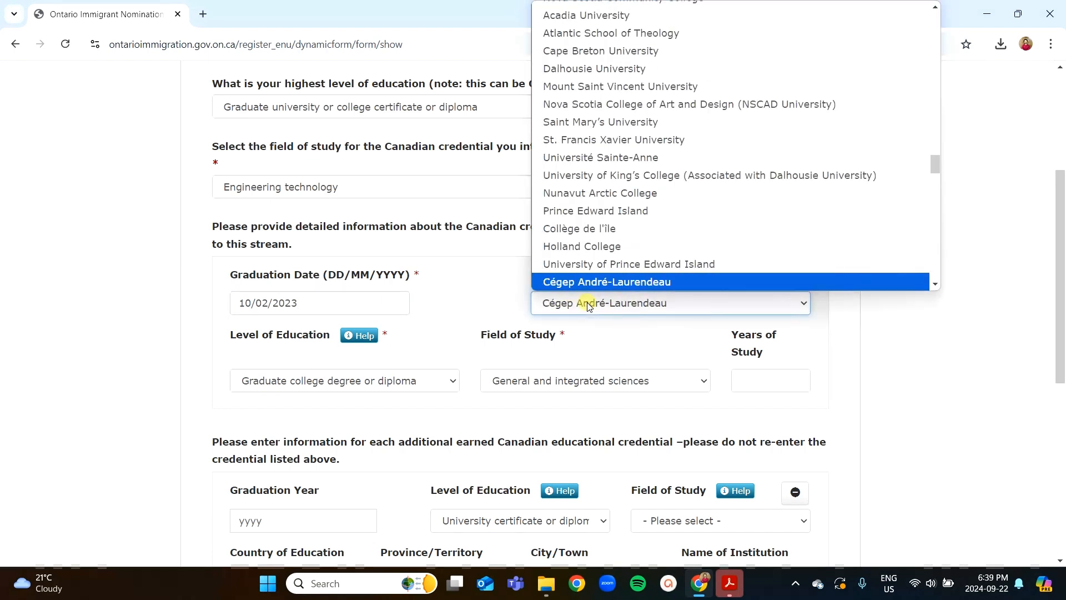
{"action": "key", "text": "Down"}
{"action": "key", "text": "Down"}
{"action": "key", "text": "Down"}
{"action": "key", "text": "Down"}
{"action": "key", "text": "Down"}
{"action": "key", "text": "Down"}
{"action": "key", "text": "Down"}
{"action": "key", "text": "Down"}
{"action": "key", "text": "Down"}
{"action": "key", "text": "Down"}
{"action": "key", "text": "Down"}
{"action": "key", "text": "Down"}
{"action": "key", "text": "Down"}
{"action": "key", "text": "Down"}
{"action": "key", "text": "Down"}
{"action": "key", "text": "Down"}
{"action": "key", "text": "Down"}
{"action": "key", "text": "Down"}
{"action": "key", "text": "Down"}
{"action": "key", "text": "Down"}
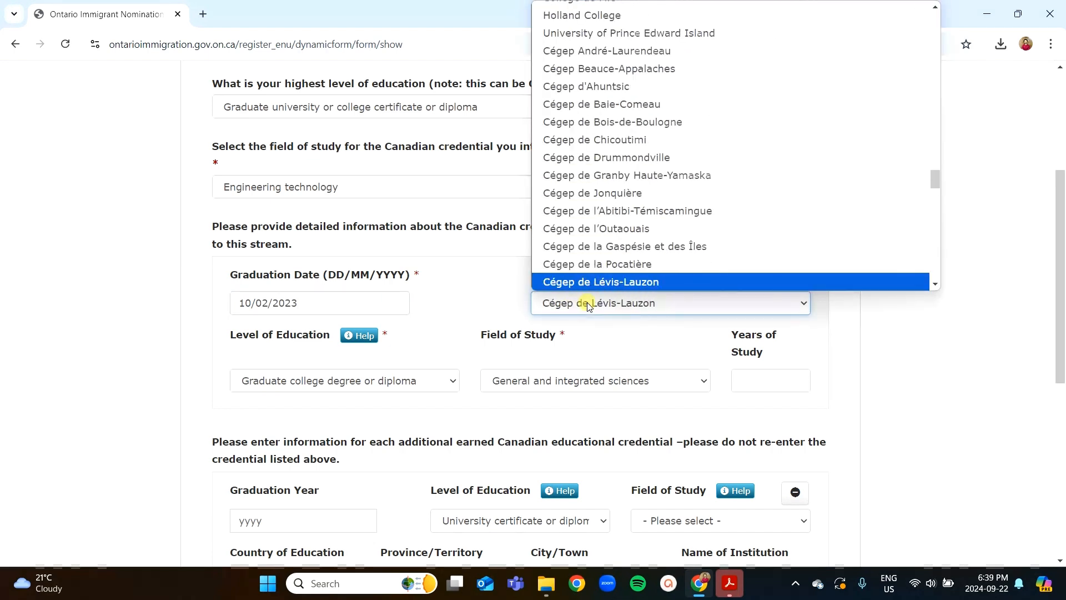
{"action": "key", "text": "c"}
{"action": "key", "text": "c"}
{"action": "key", "text": "c"}
{"action": "key", "text": "c"}
{"action": "key", "text": "c"}
{"action": "key", "text": "c"}
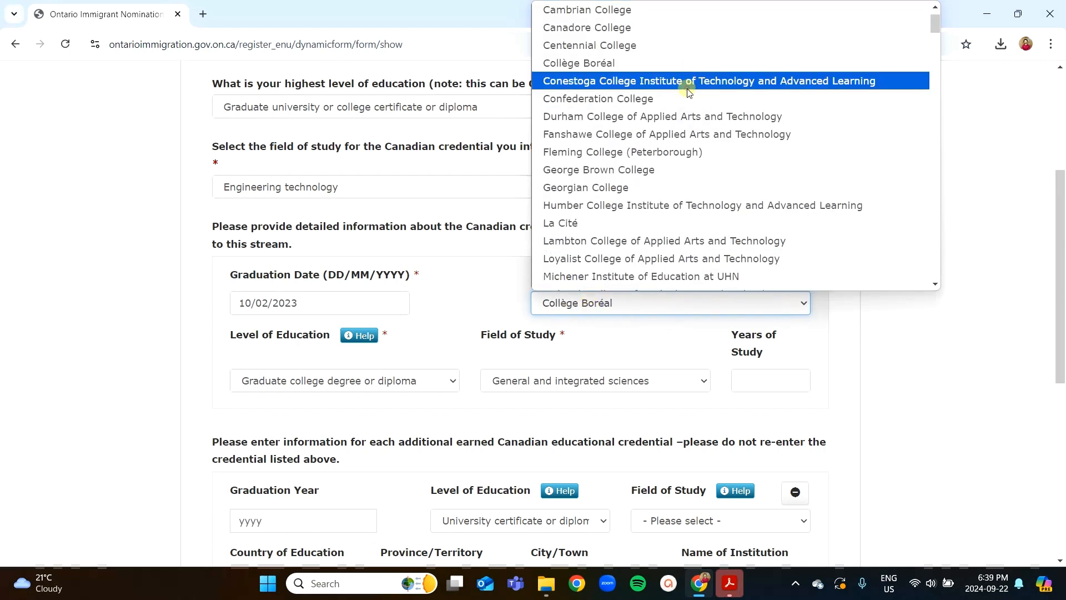
{"action": "left_click", "coordinate": [688, 81]}
Choose Graduate college degree or diploma as the supporting credential's level of education.
{"action": "left_click", "coordinate": [345, 383]}
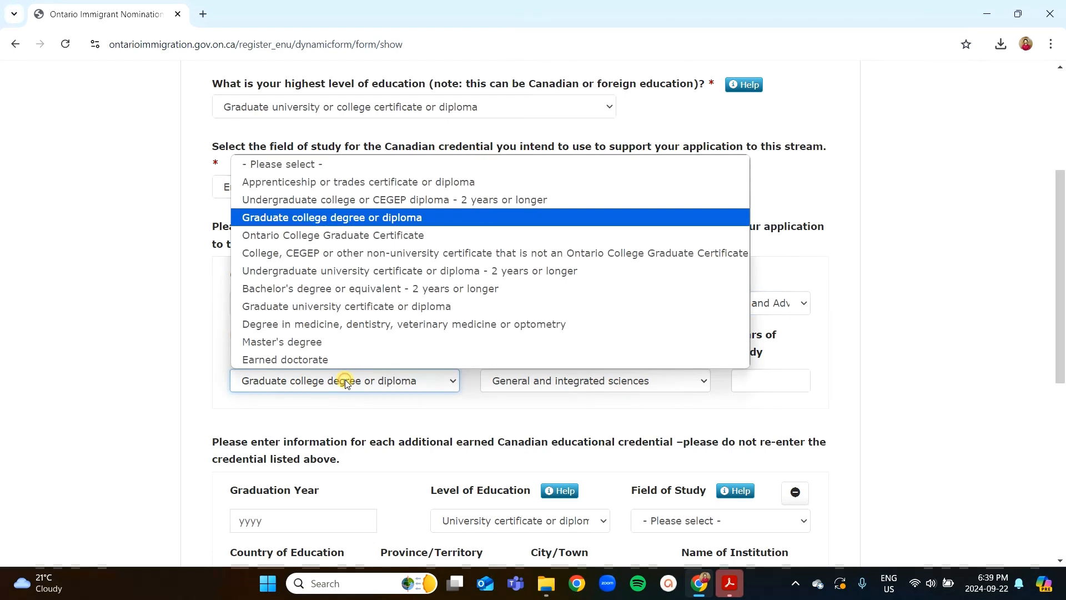
{"action": "left_click", "coordinate": [179, 349]}
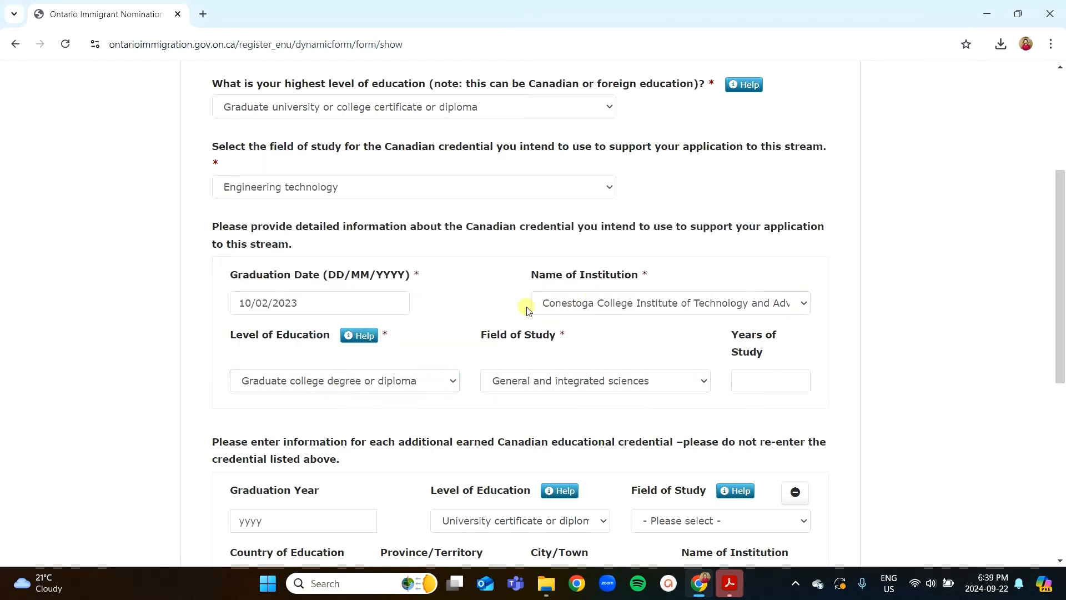
{"action": "left_click", "coordinate": [415, 377]}
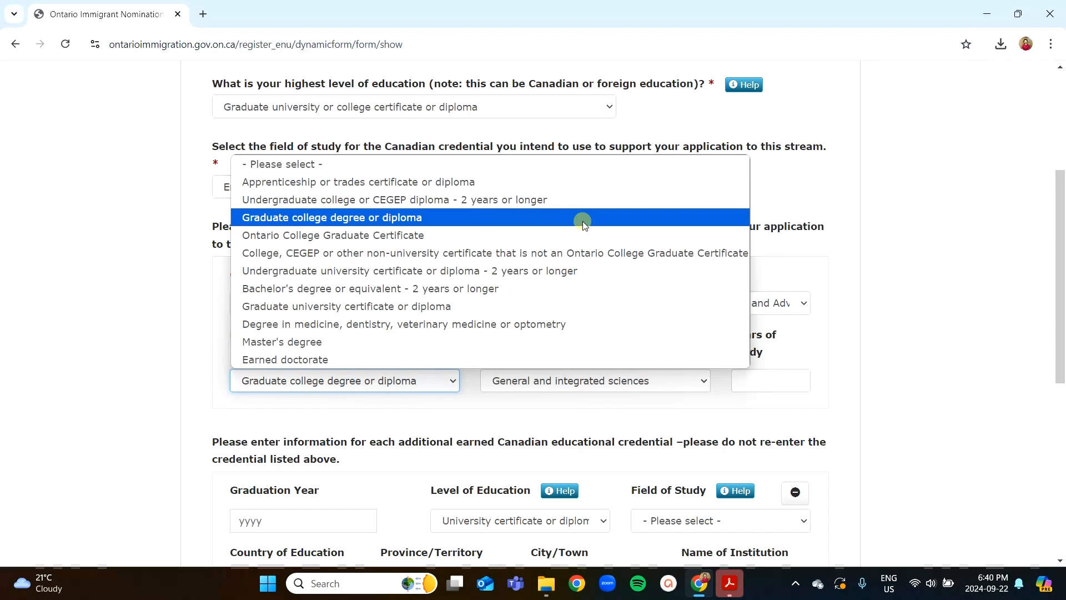
{"action": "left_click", "coordinate": [582, 221]}
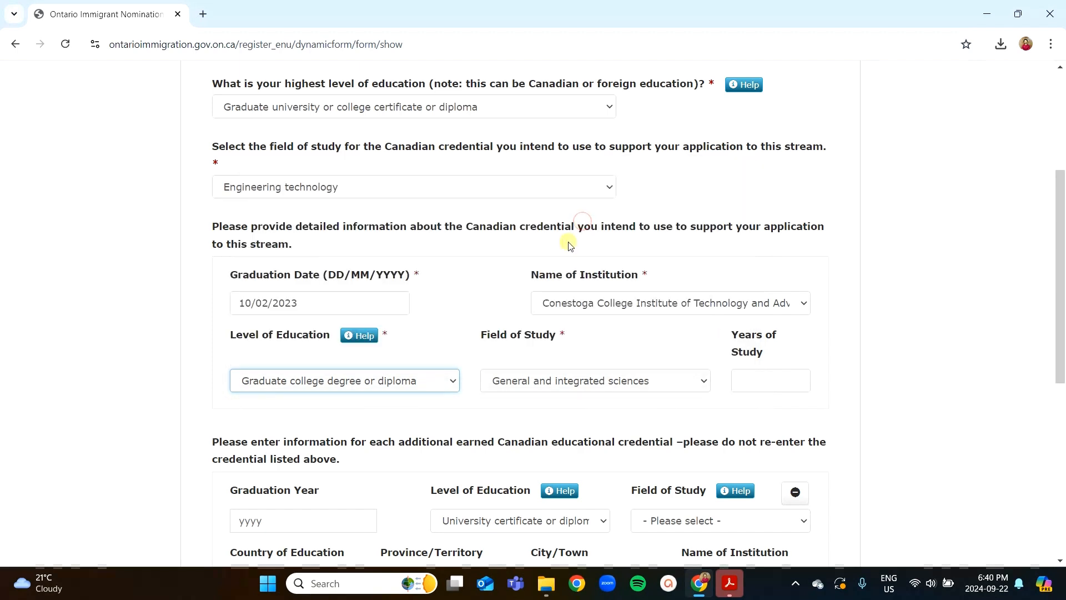
Set the supporting credential's detailed field of study to Engineering technology and its years of study to 2.
{"action": "left_click", "coordinate": [639, 381]}
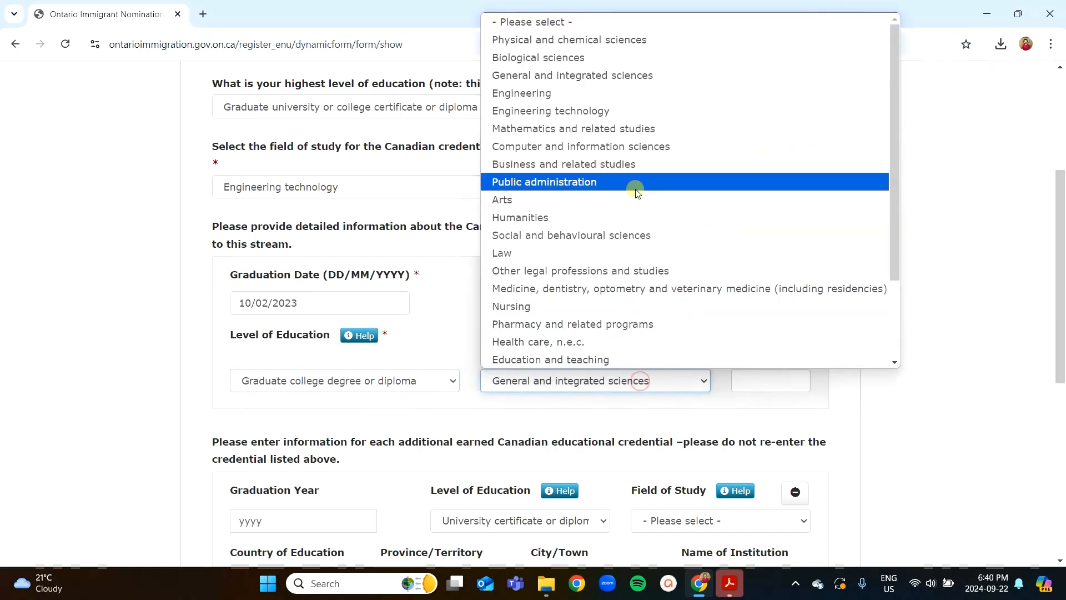
{"action": "left_click", "coordinate": [648, 111]}
{"action": "left_click", "coordinate": [765, 380]}
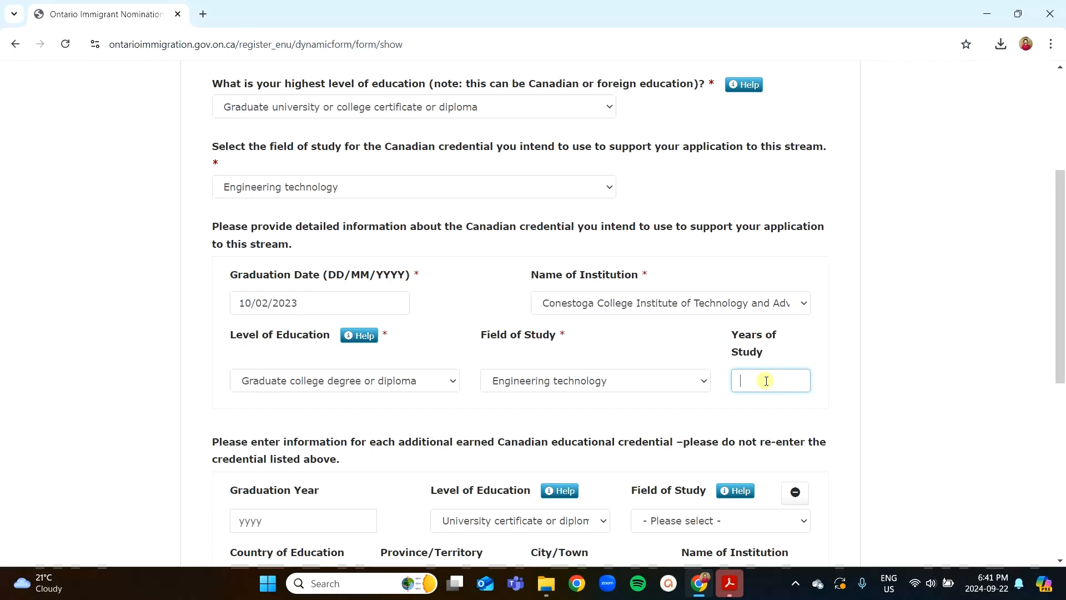
{"action": "type", "text": "2"}
Read the Country of Education help and check the country options for the first additional Canadian credential.
{"action": "scroll", "coordinate": [1061, 344], "scroll_direction": "down", "scroll_amount": 2}
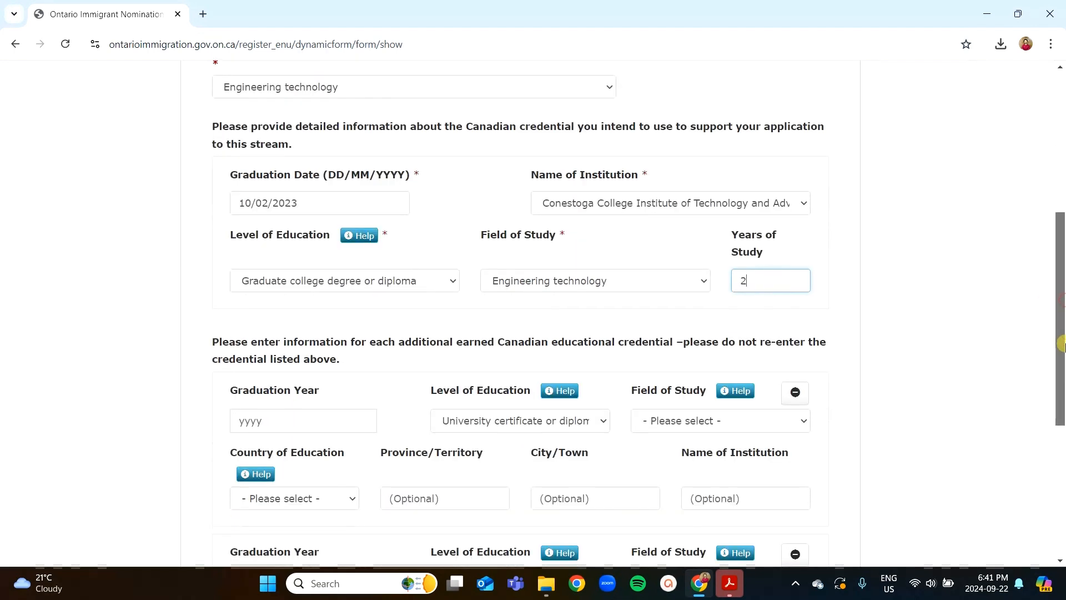
{"action": "left_click_drag", "start_coordinate": [1063, 343], "coordinate": [1062, 361]}
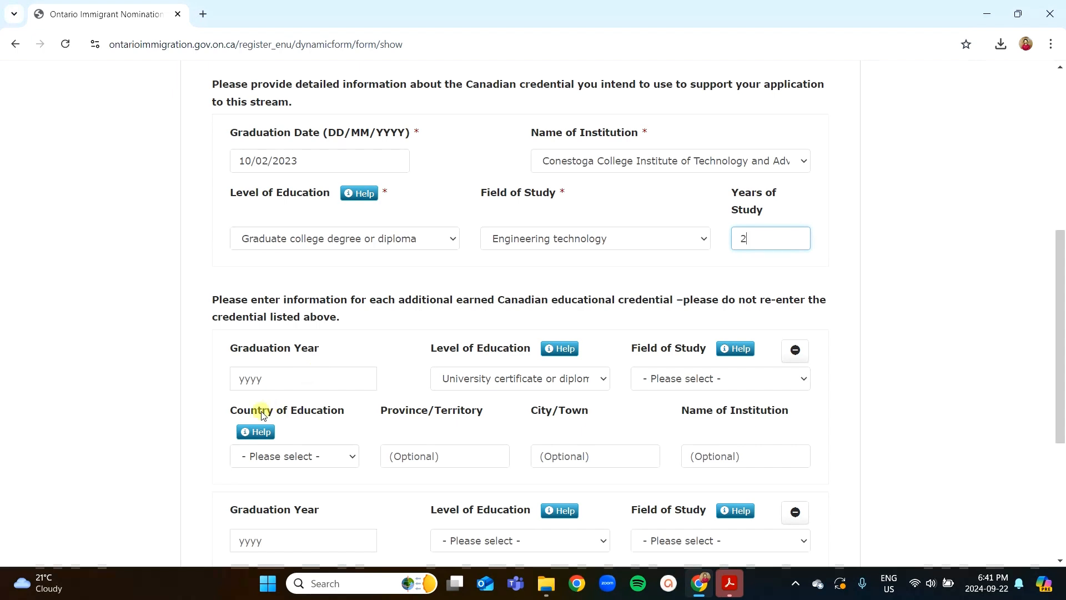
{"action": "left_click", "coordinate": [260, 433]}
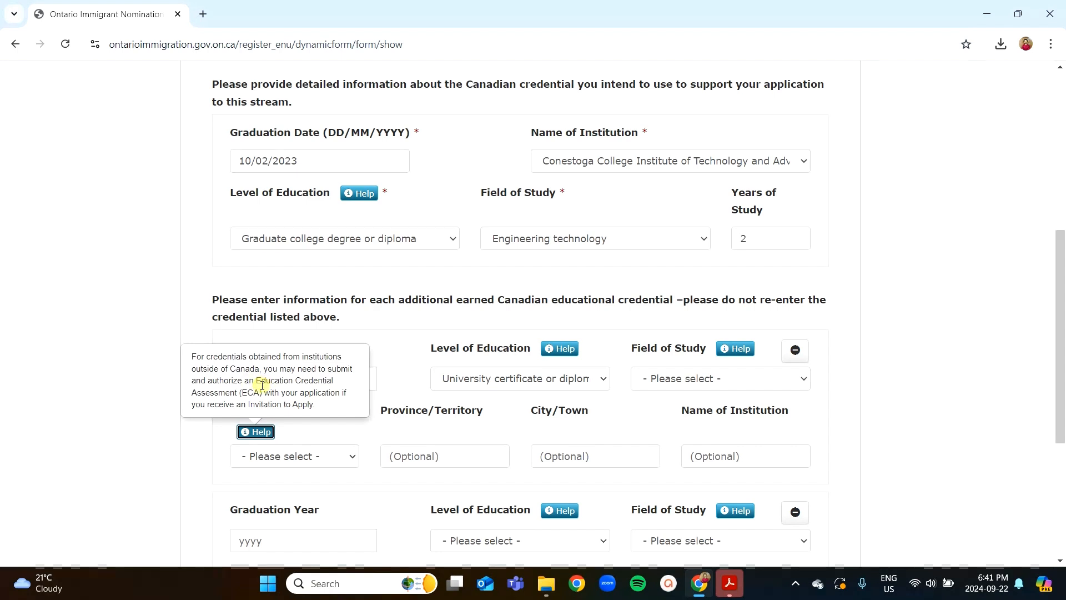
{"action": "left_click_drag", "start_coordinate": [263, 393], "coordinate": [239, 394]}
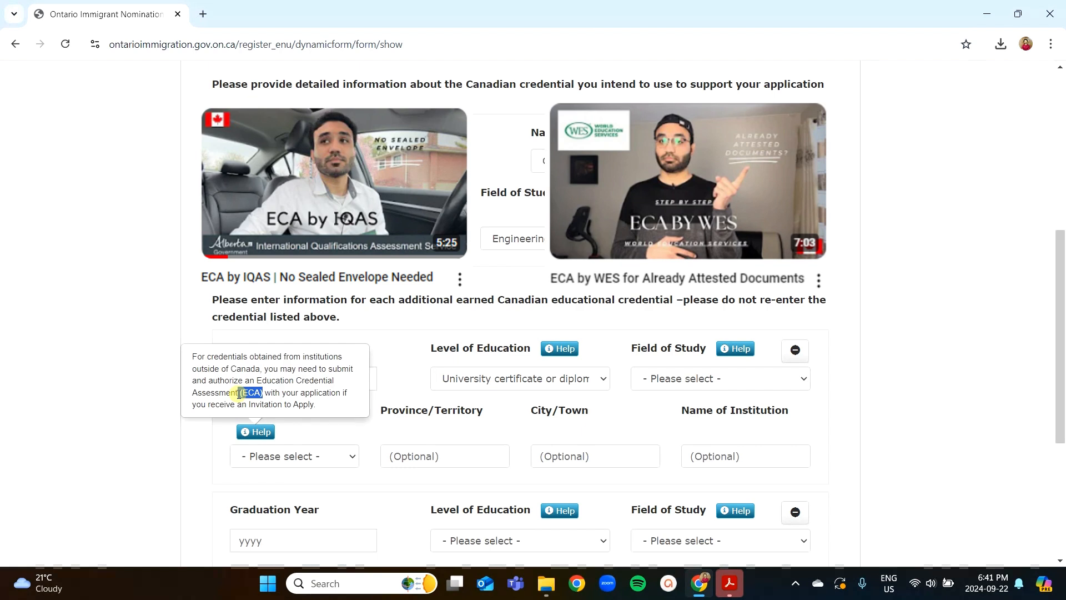
{"action": "left_click", "coordinate": [377, 428]}
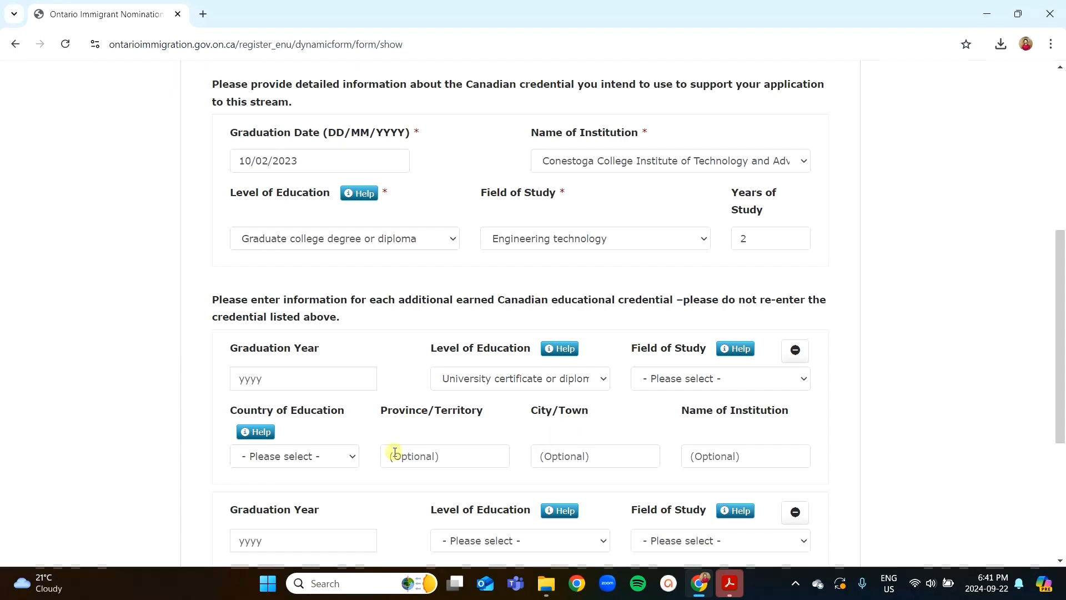
{"action": "left_click", "coordinate": [338, 458]}
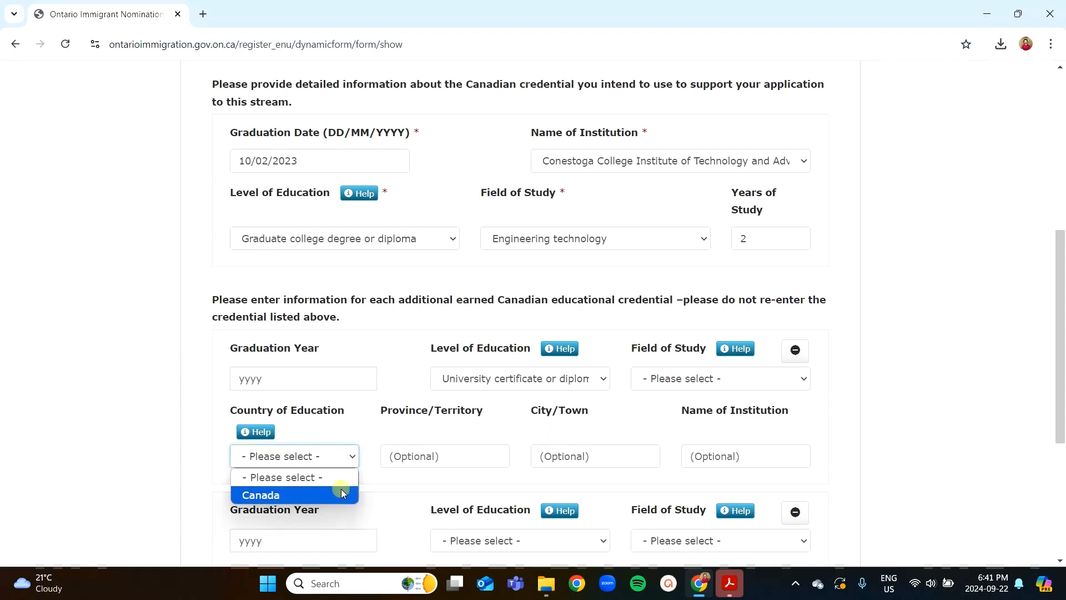
{"action": "left_click", "coordinate": [638, 433]}
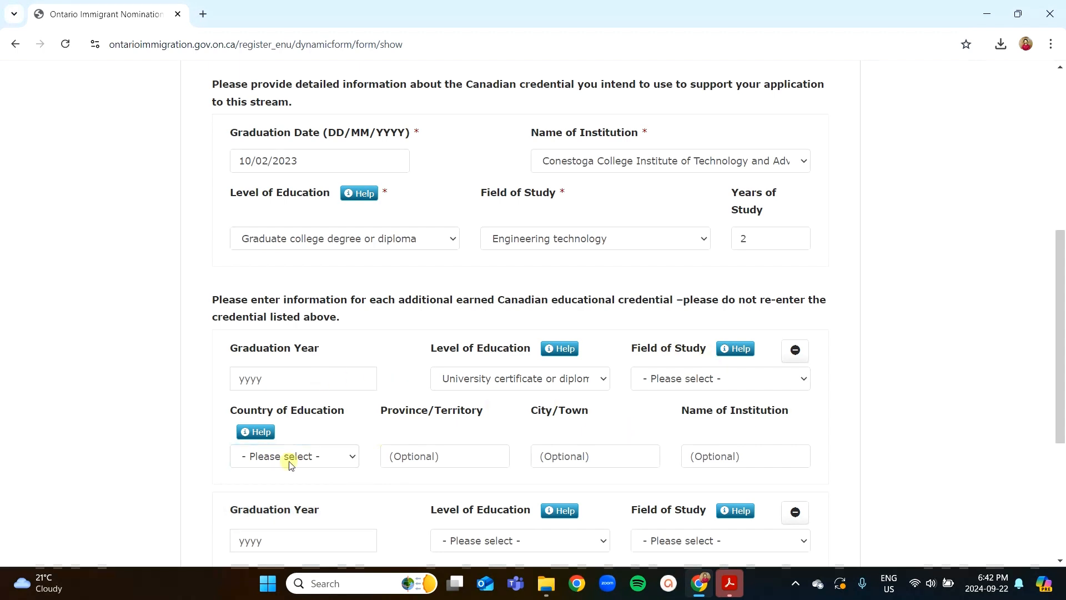
{"action": "left_click", "coordinate": [309, 457]}
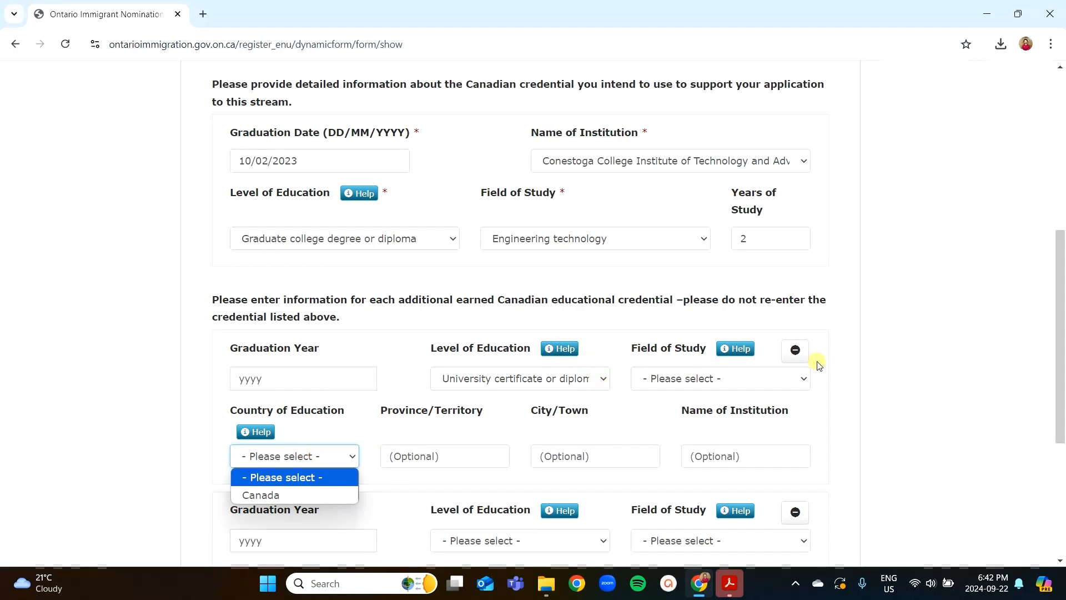
Remove the surplus entries for additional Canadian credentials, keeping a single blank entry.
{"action": "left_click", "coordinate": [793, 350]}
{"action": "left_click", "coordinate": [793, 351]}
{"action": "left_click", "coordinate": [792, 351]}
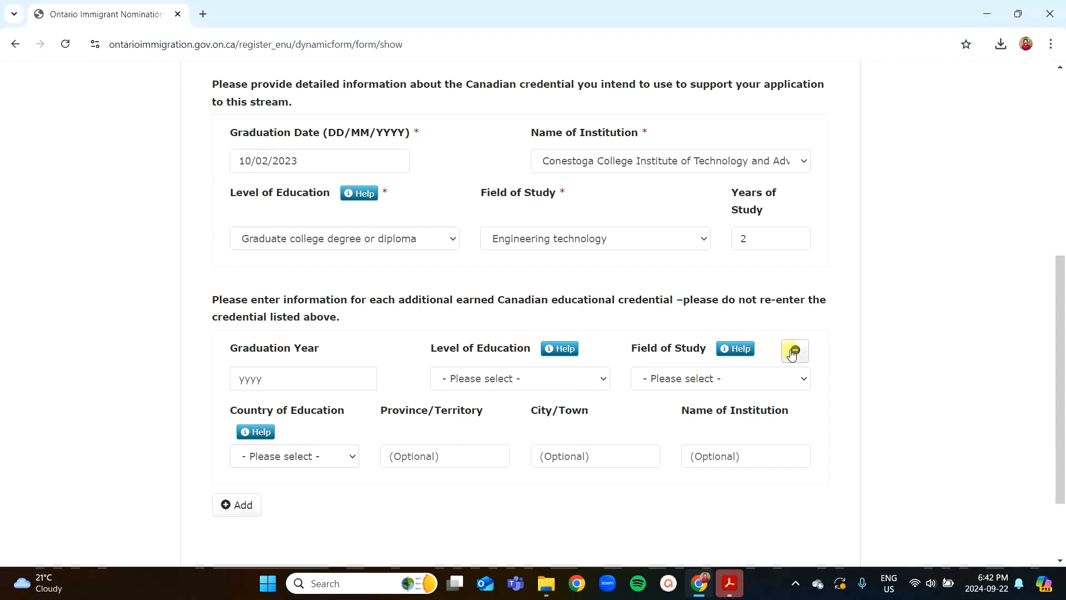
{"action": "left_click", "coordinate": [793, 351]}
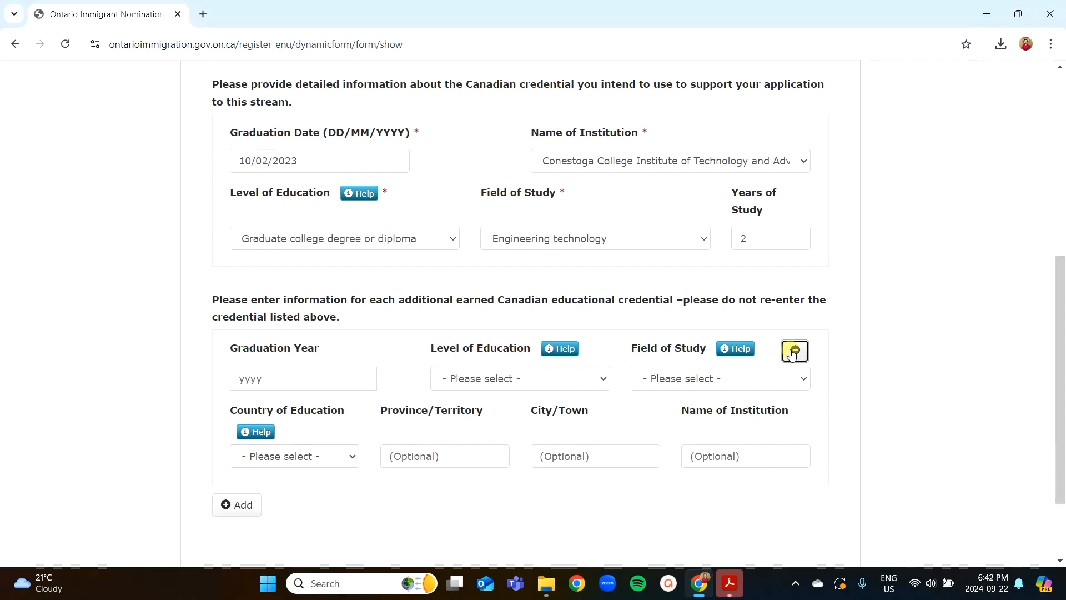
Leave the additional Canadian credential entry blank and proceed from the Education section.
{"action": "left_click_drag", "start_coordinate": [1061, 338], "coordinate": [1061, 437]}
{"action": "left_click", "coordinate": [304, 476]}
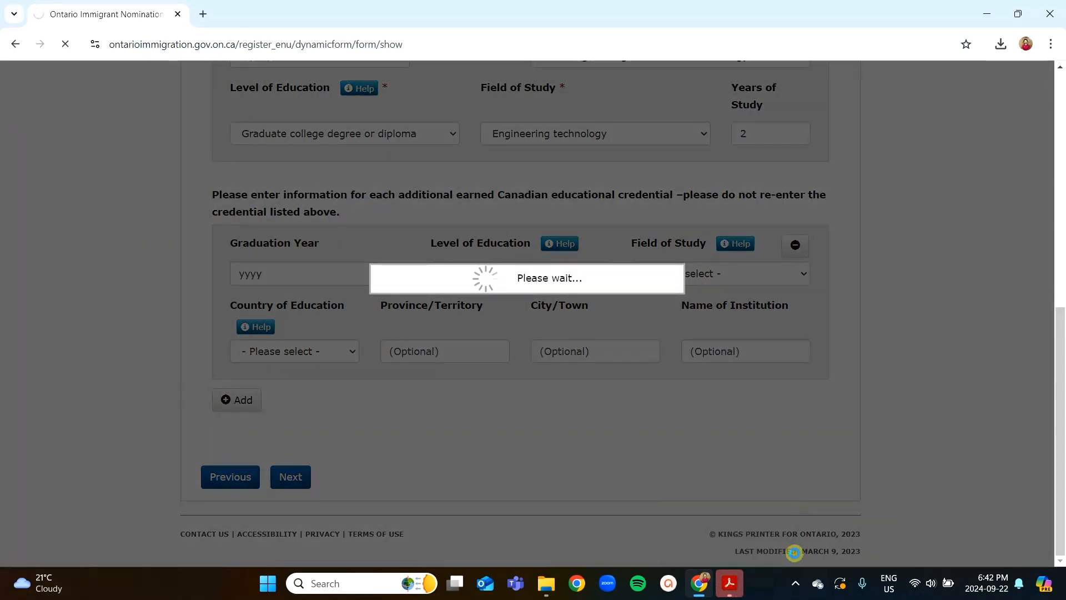
Switch to combinepdf.pdf in Acrobat and examine the institutions and credentials in the education history, including Superior College.
{"action": "left_click", "coordinate": [731, 592]}
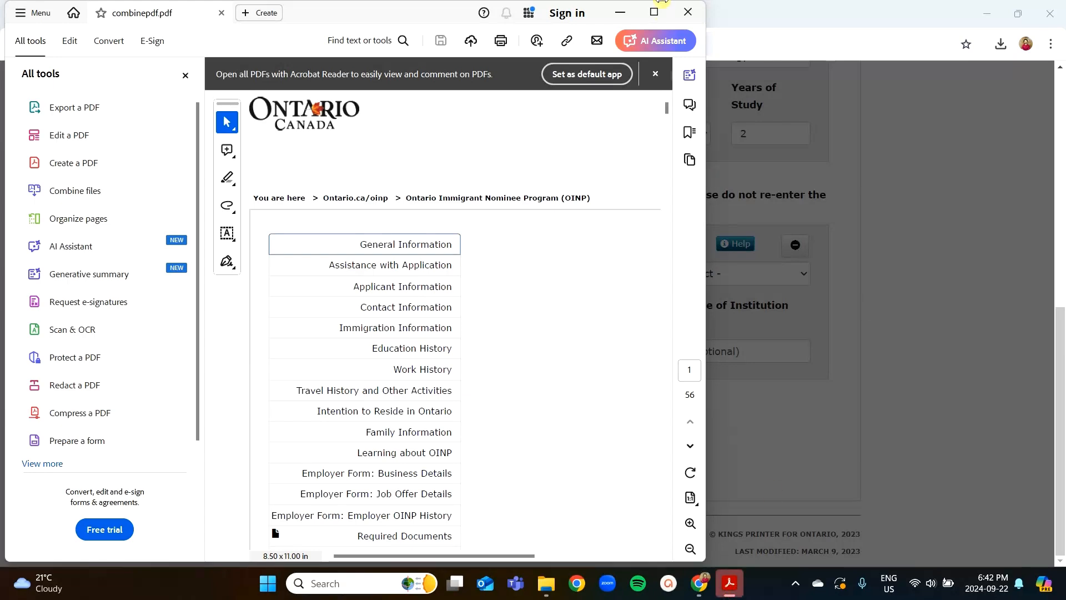
{"action": "left_click", "coordinate": [663, 11]}
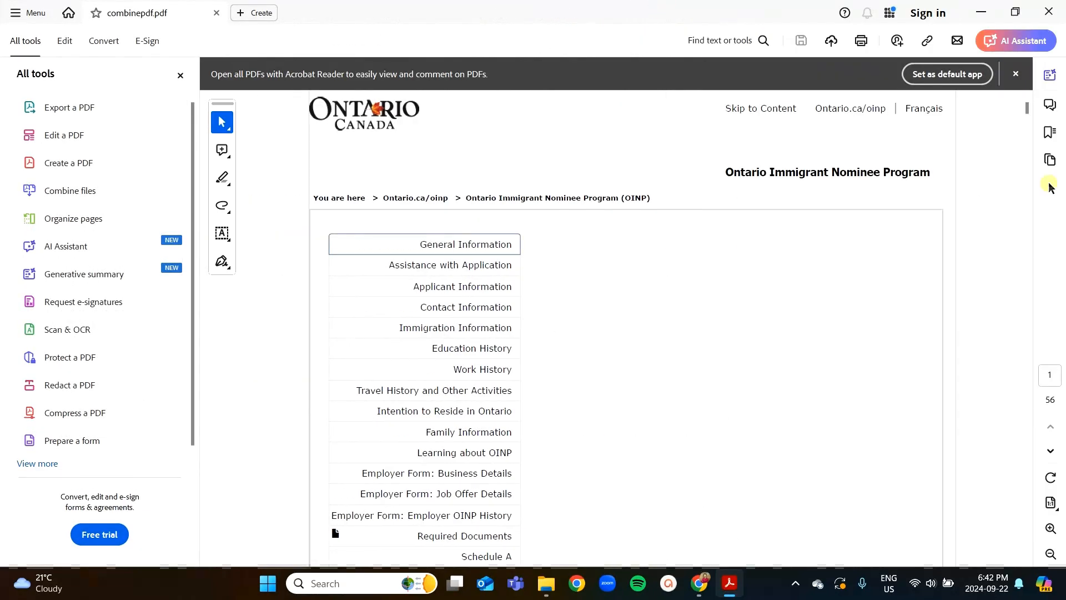
{"action": "left_click_drag", "start_coordinate": [1026, 118], "coordinate": [1027, 214]}
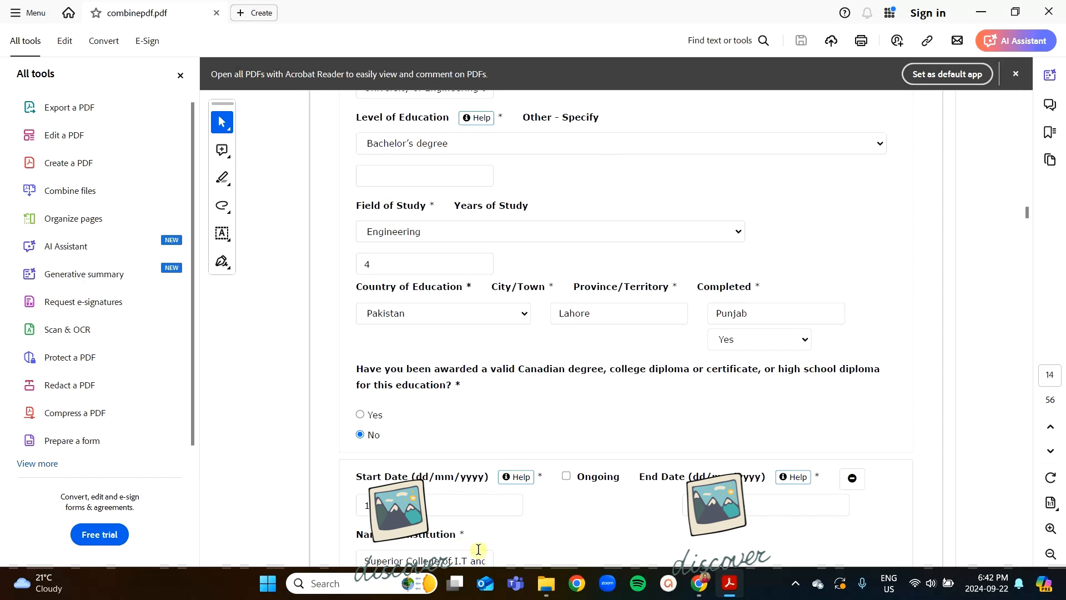
{"action": "left_click_drag", "start_coordinate": [482, 556], "coordinate": [364, 560]}
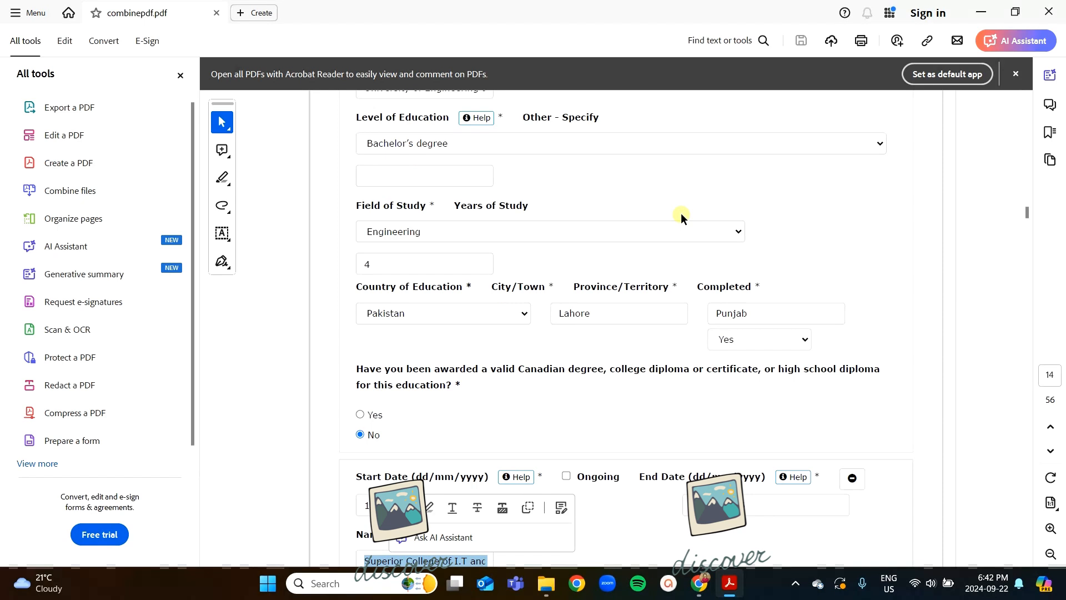
{"action": "left_click", "coordinate": [981, 11]}
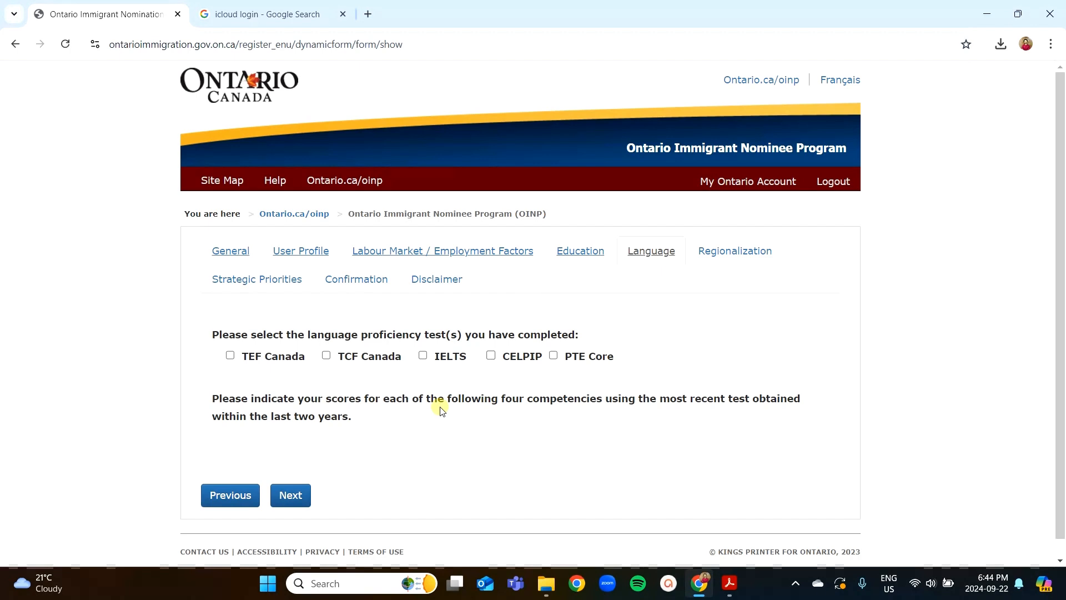
Select IELTS as the completed language test and enter scores of 8.5 listening, 8.5 reading, 7 writing and 8 speaking.
{"action": "left_click", "coordinate": [424, 356]}
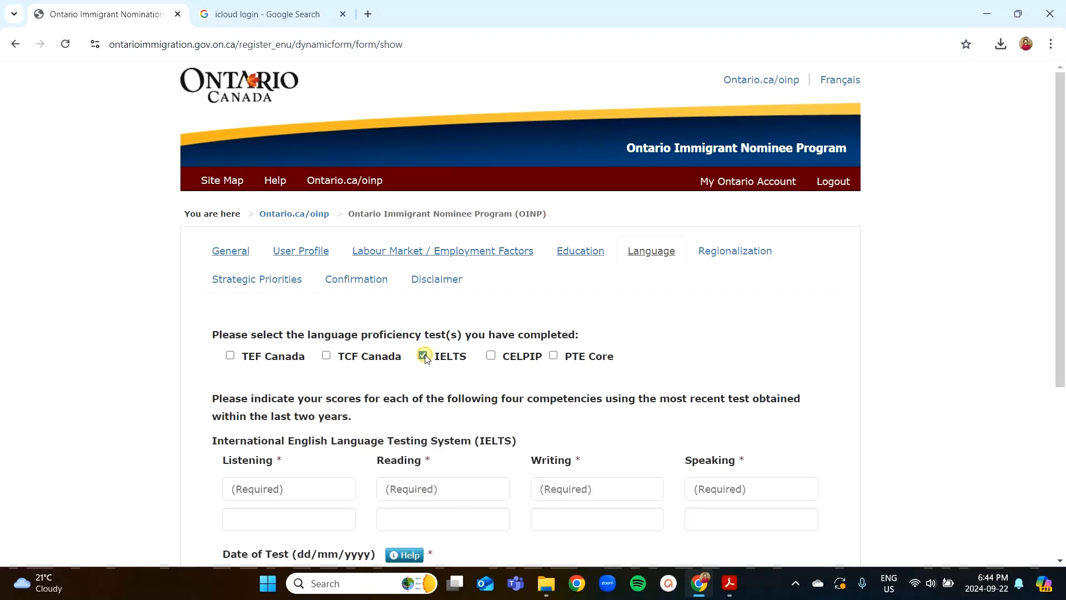
{"action": "scroll", "coordinate": [483, 350], "scroll_direction": "down", "scroll_amount": 2}
{"action": "left_click", "coordinate": [299, 374]}
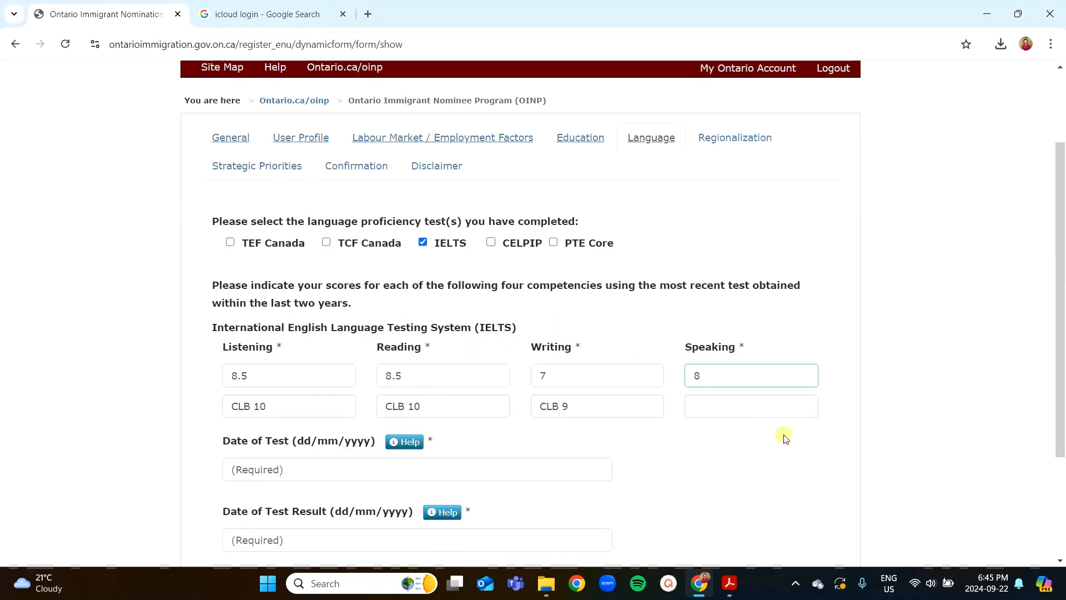
{"action": "left_click", "coordinate": [780, 436]}
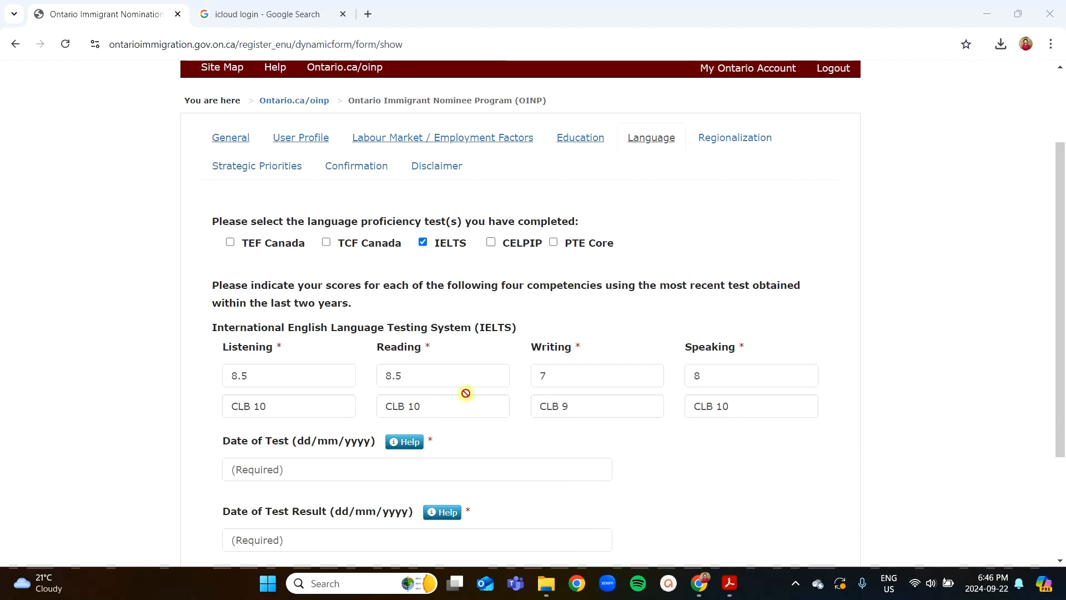
Enter 09/09/2023 as the IELTS test date and 23/09/2023 as the test result date, and proceed to Regionalization.
{"action": "left_click", "coordinate": [361, 469]}
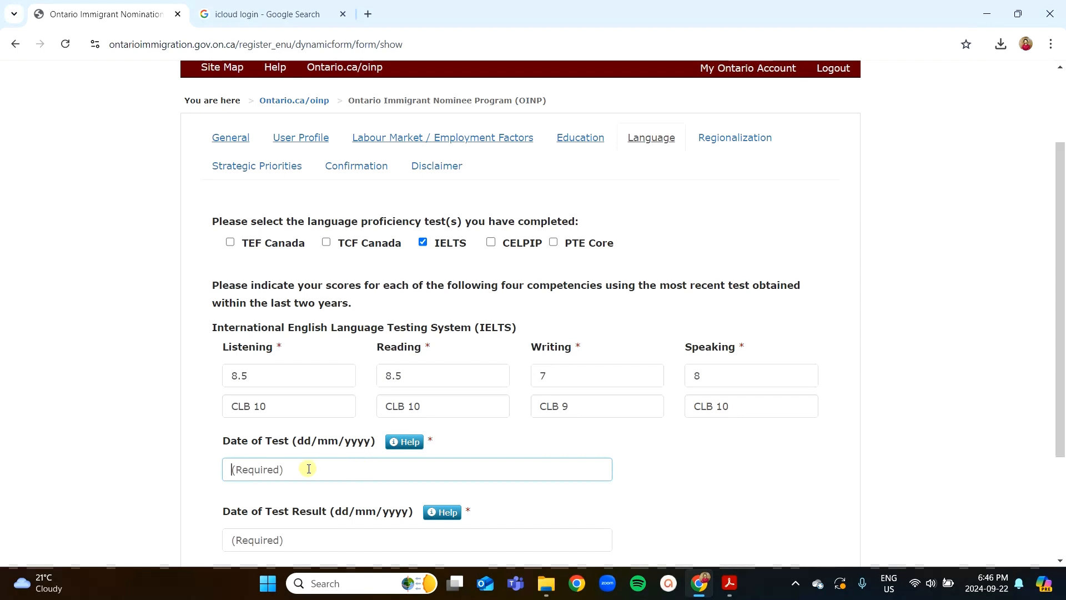
{"action": "type", "text": "09"}
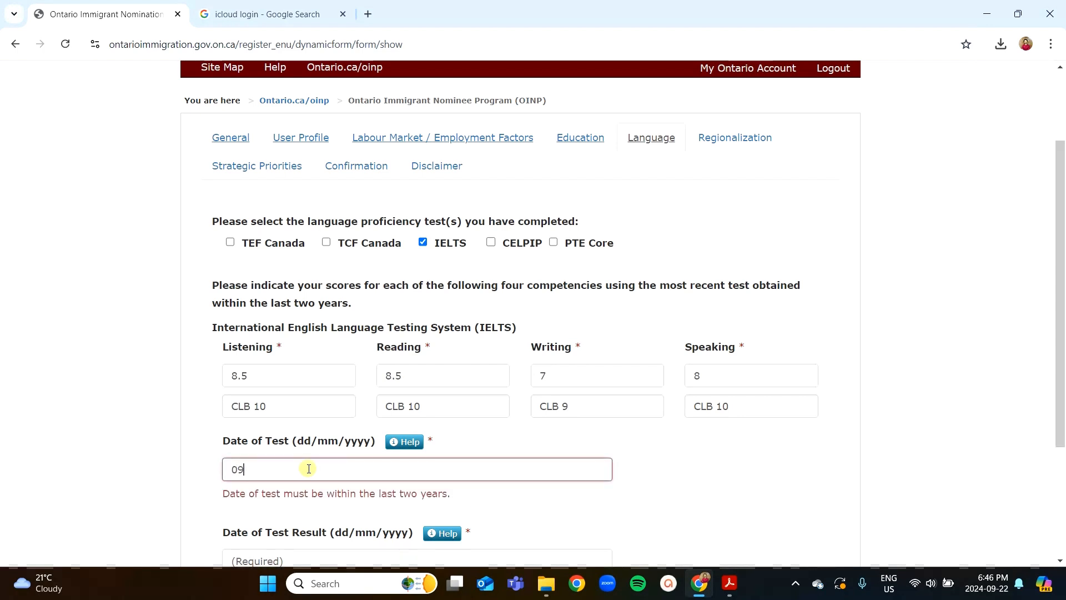
{"action": "type", "text": "/09/2023"}
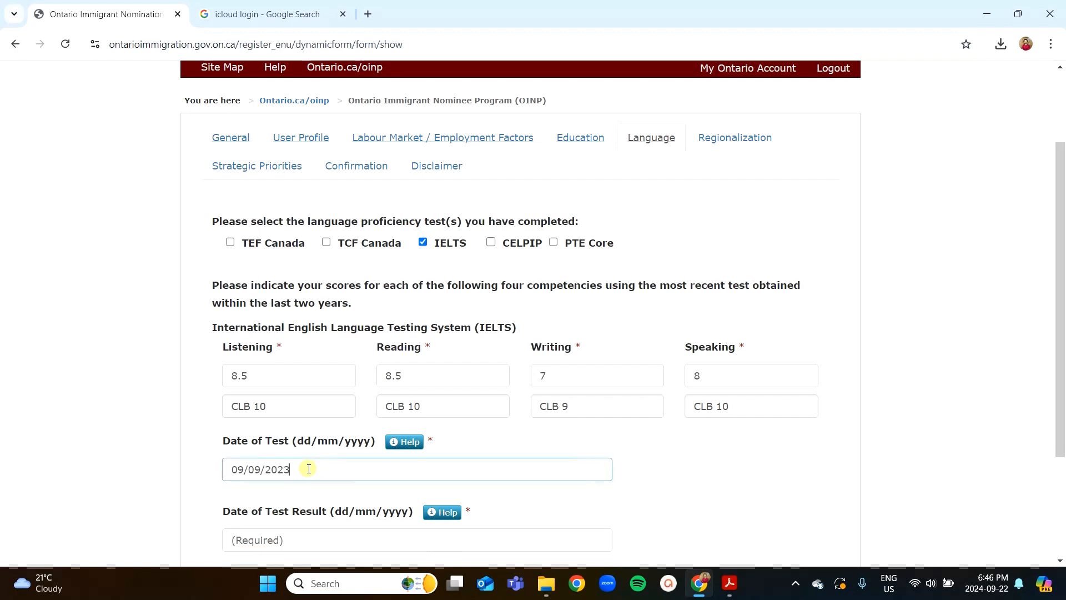
{"action": "left_click", "coordinate": [309, 550]}
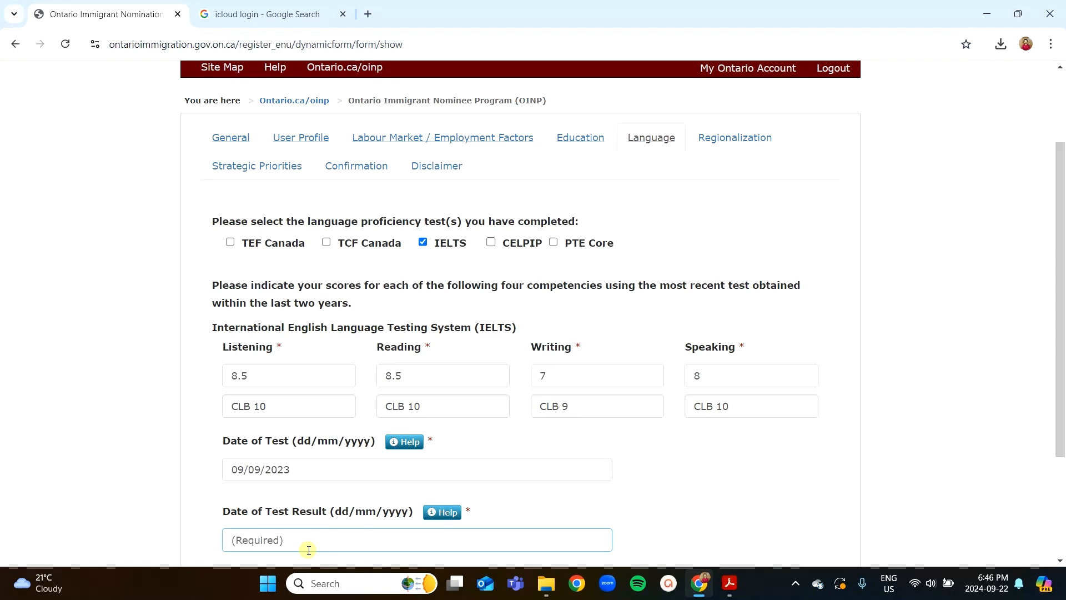
{"action": "type", "text": "23/0"}
{"action": "type", "text": "9/23"}
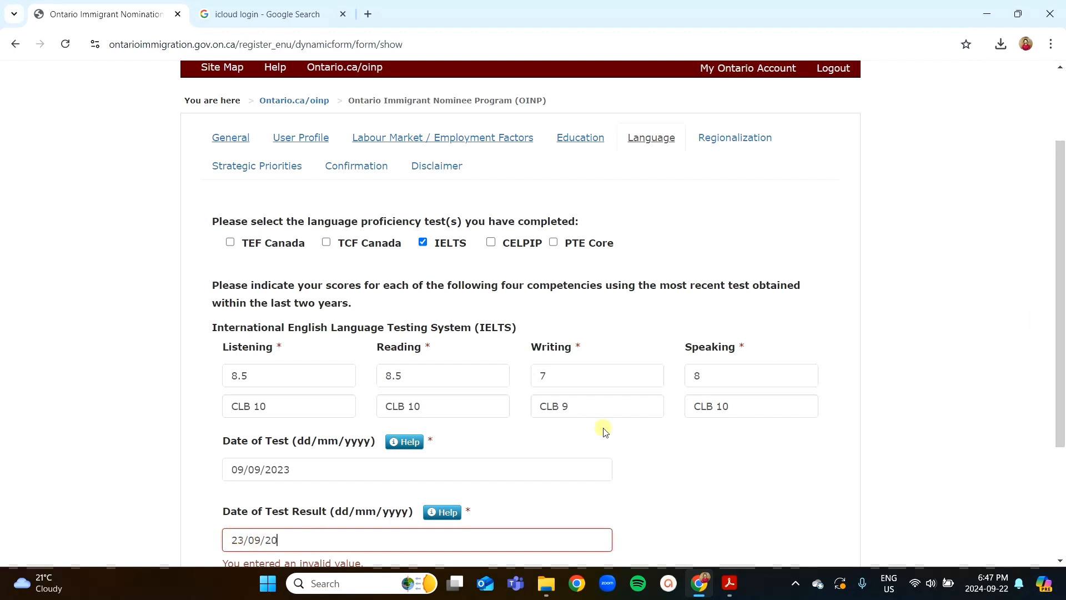
{"action": "type", "text": "23"}
{"action": "scroll", "coordinate": [1062, 402], "scroll_direction": "down", "scroll_amount": 2}
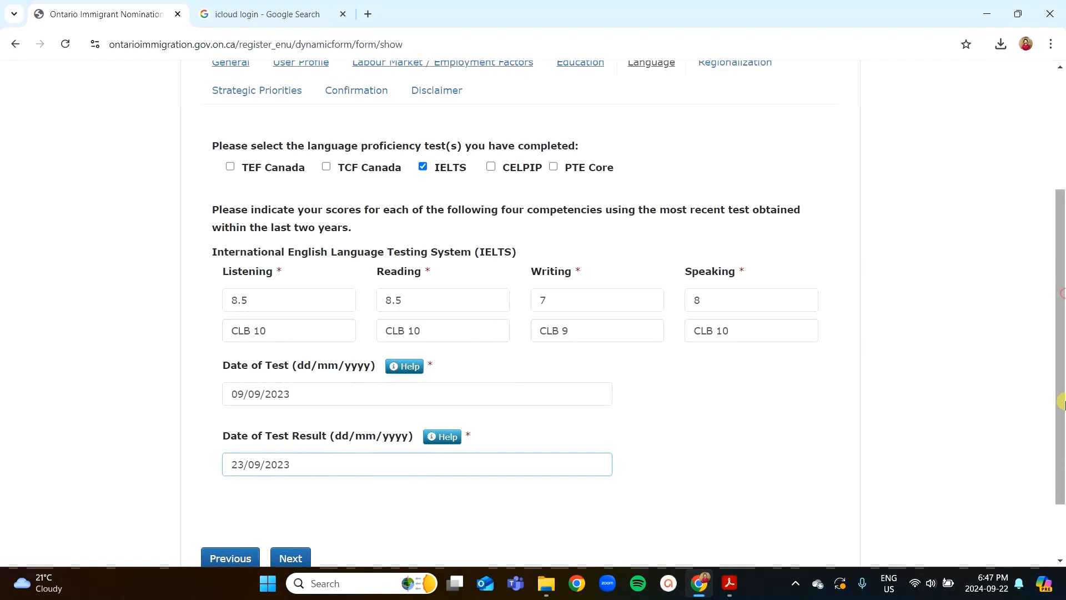
{"action": "left_click", "coordinate": [289, 556]}
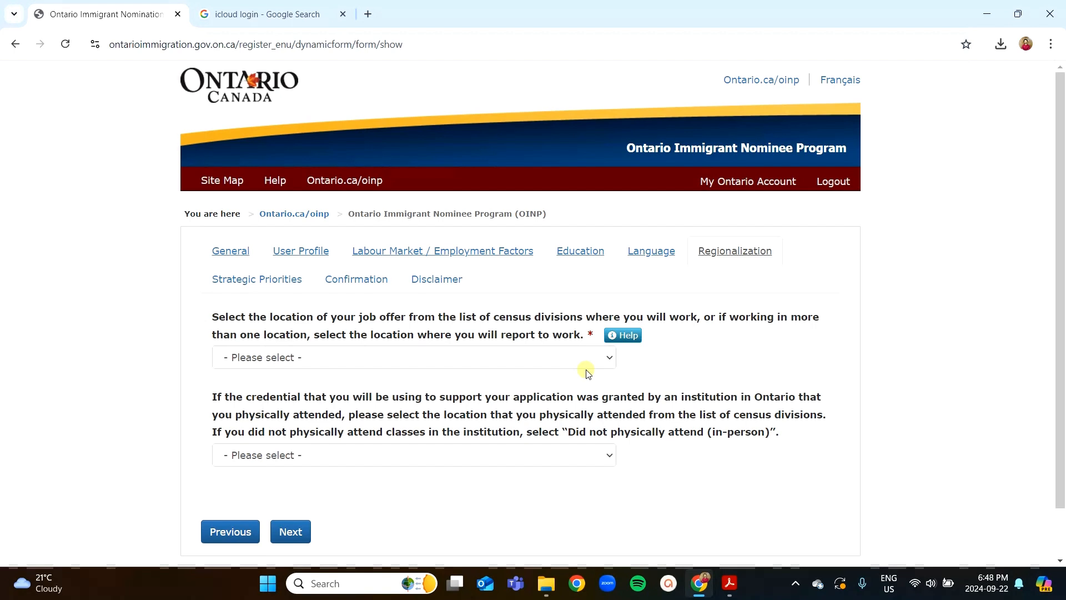
Choose Waterloo as the census division of the job offer location.
{"action": "left_click", "coordinate": [599, 363]}
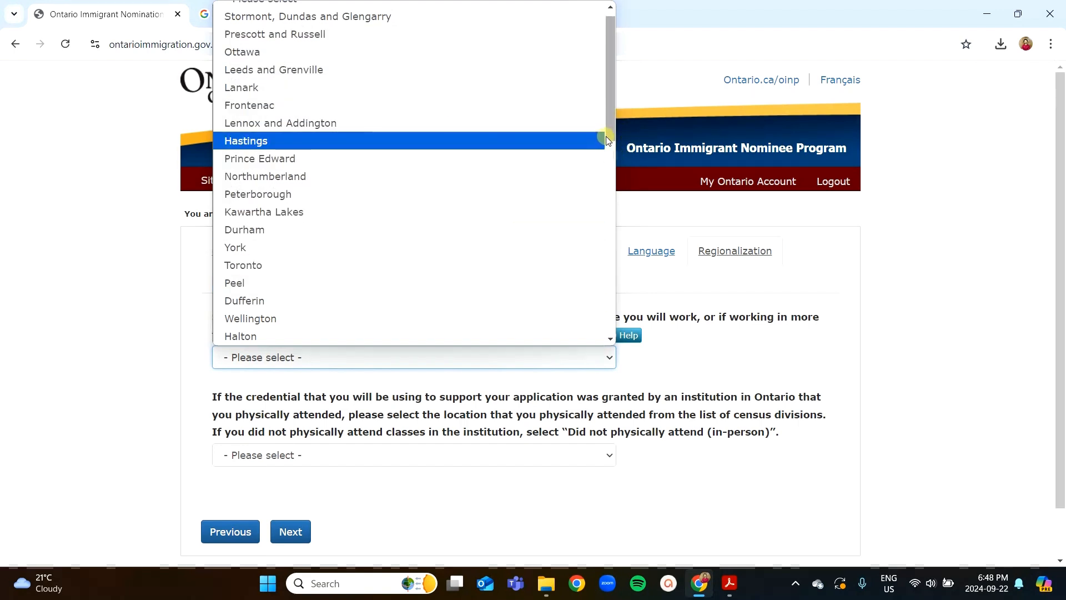
{"action": "type", "text": "wawe"}
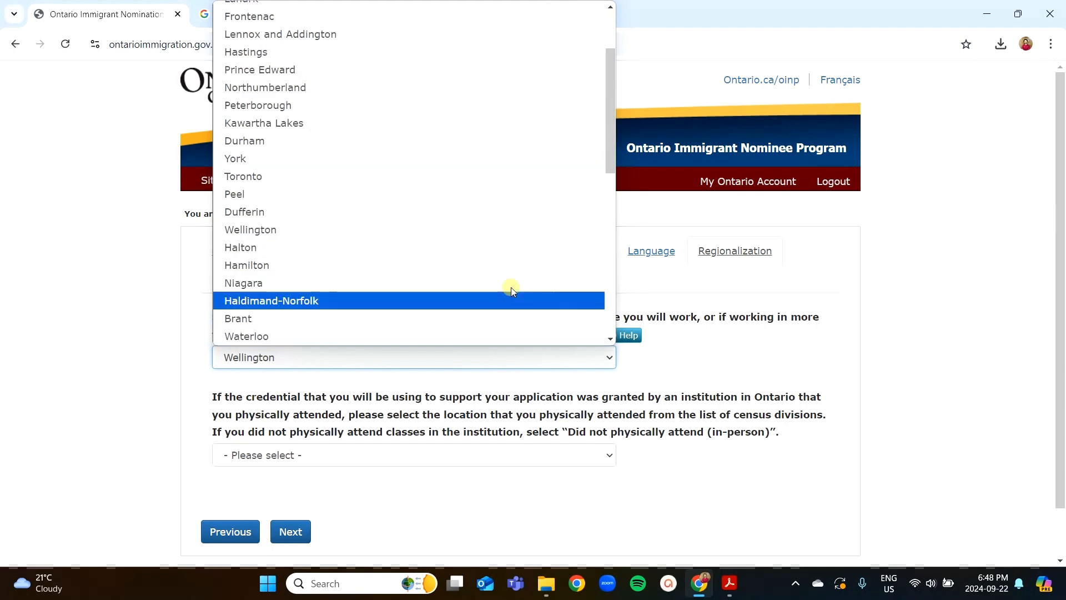
{"action": "left_click", "coordinate": [509, 335]}
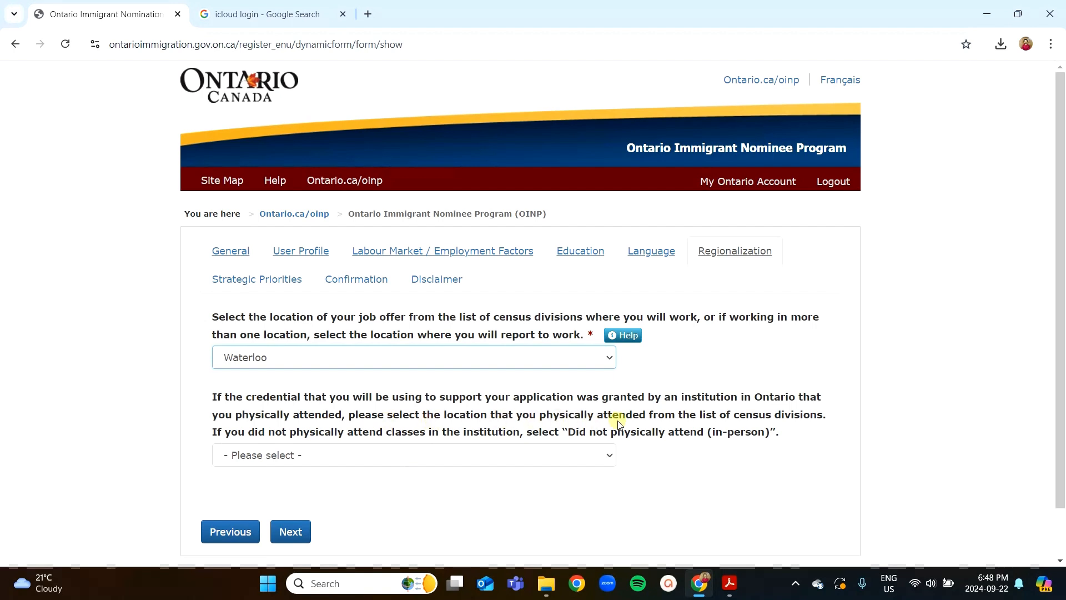
Choose Waterloo as the census division of the institution physically attended and proceed to Strategic Priorities.
{"action": "left_click", "coordinate": [603, 456]}
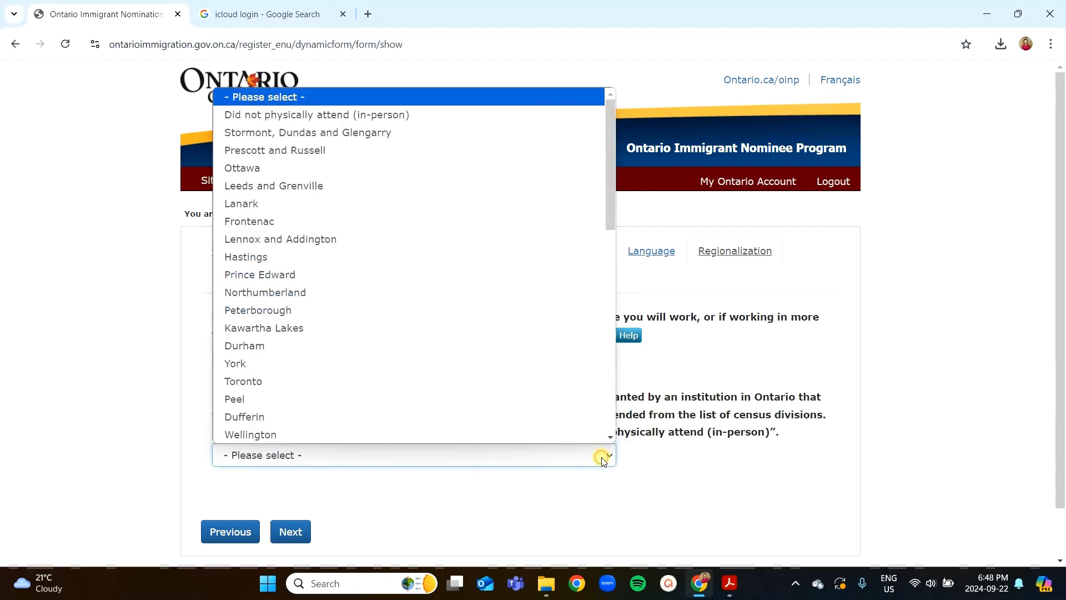
{"action": "key", "text": "w"}
{"action": "key", "text": "w"}
{"action": "key", "text": "w"}
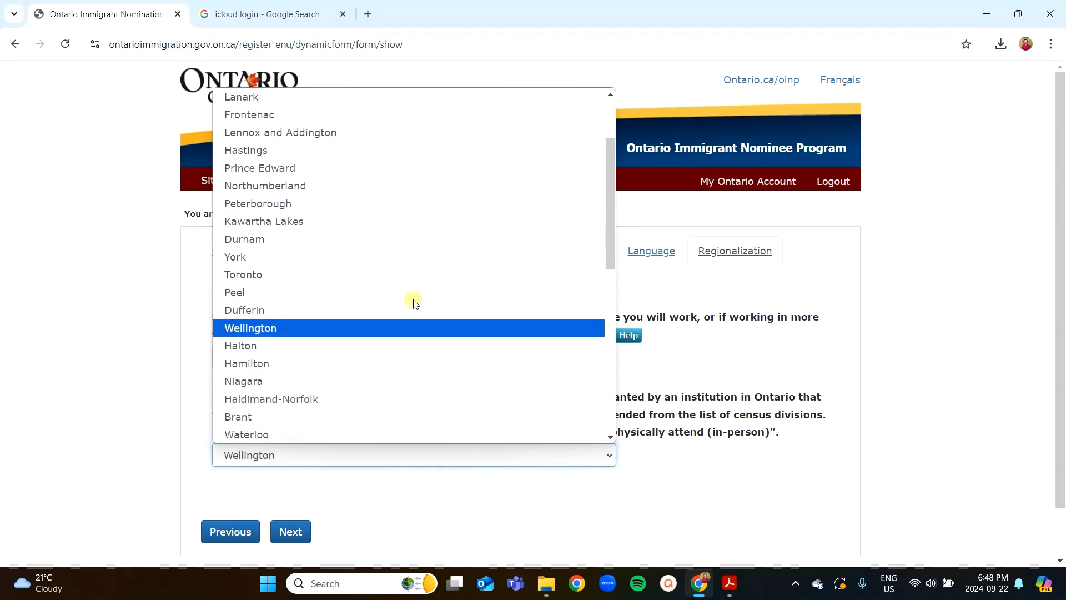
{"action": "left_click", "coordinate": [372, 432]}
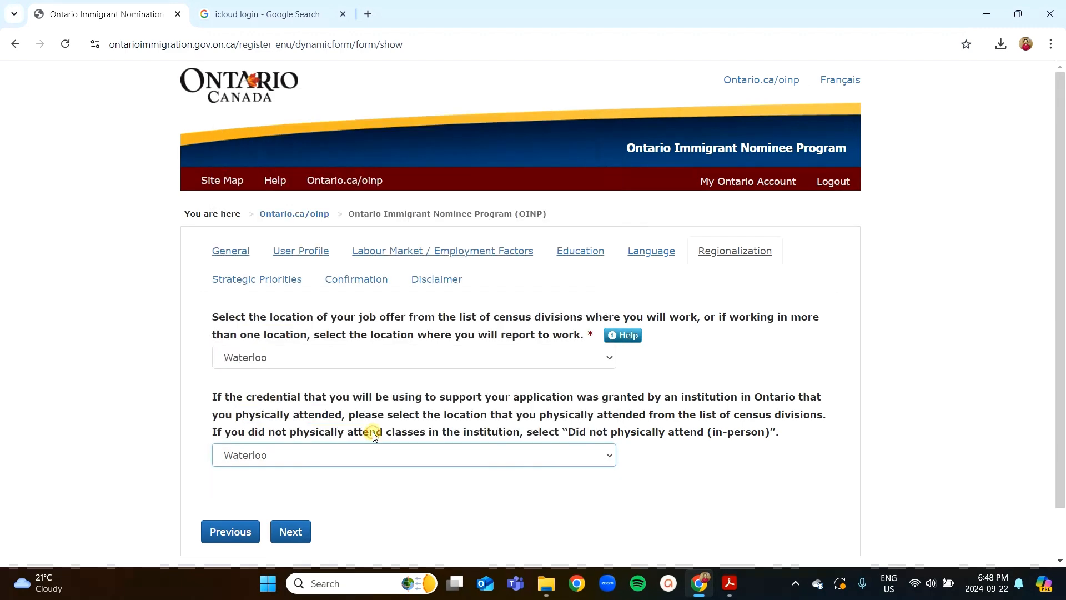
{"action": "left_click", "coordinate": [310, 532]}
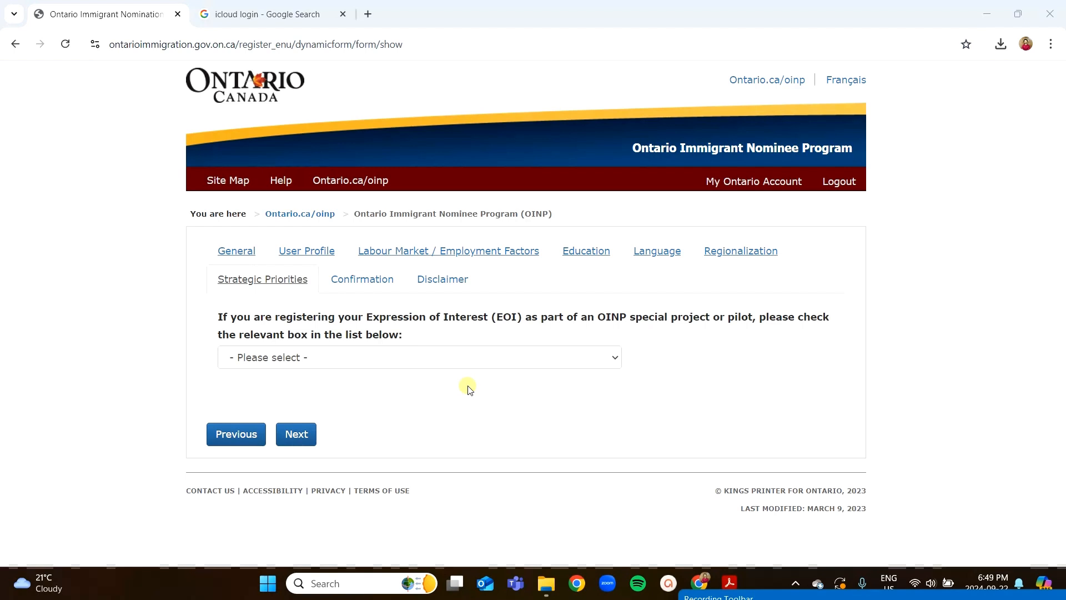
Check the special project or pilot options, leave the selection blank and proceed to Confirmation.
{"action": "left_click", "coordinate": [532, 367]}
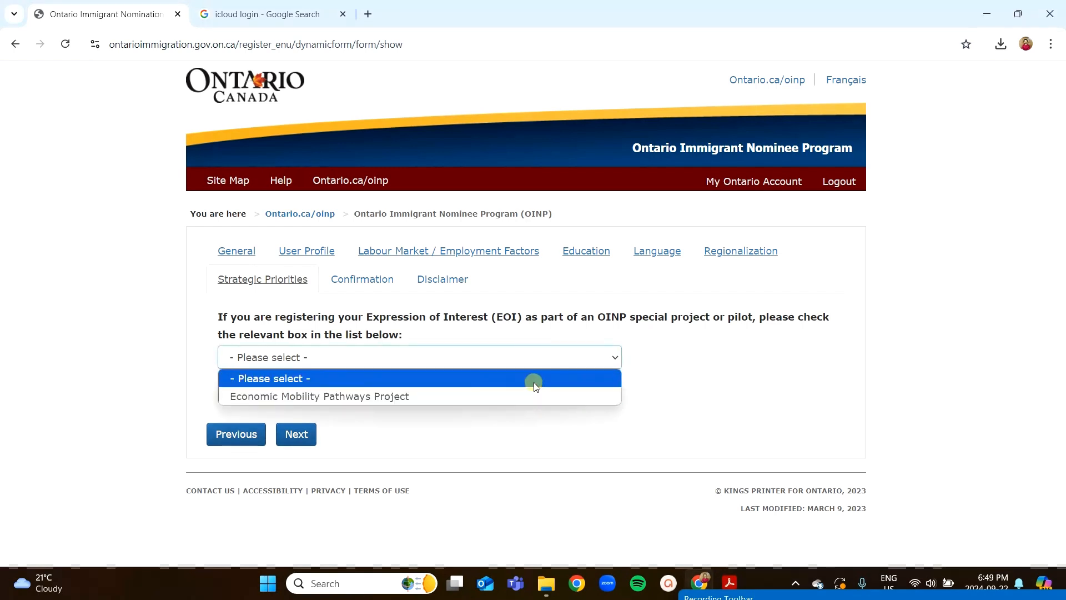
{"action": "left_click", "coordinate": [528, 422]}
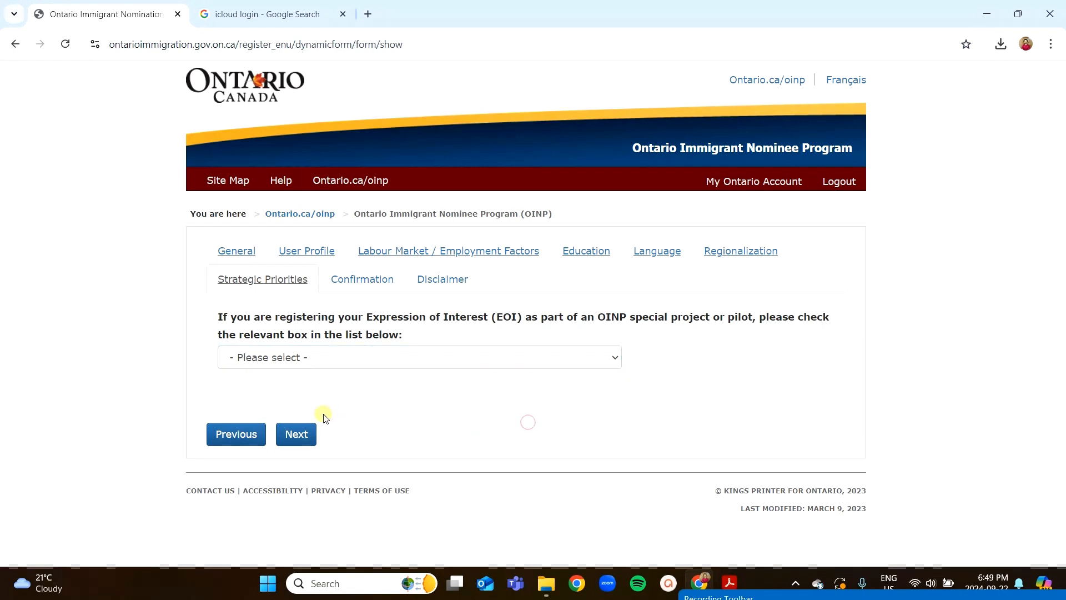
{"action": "left_click", "coordinate": [305, 440]}
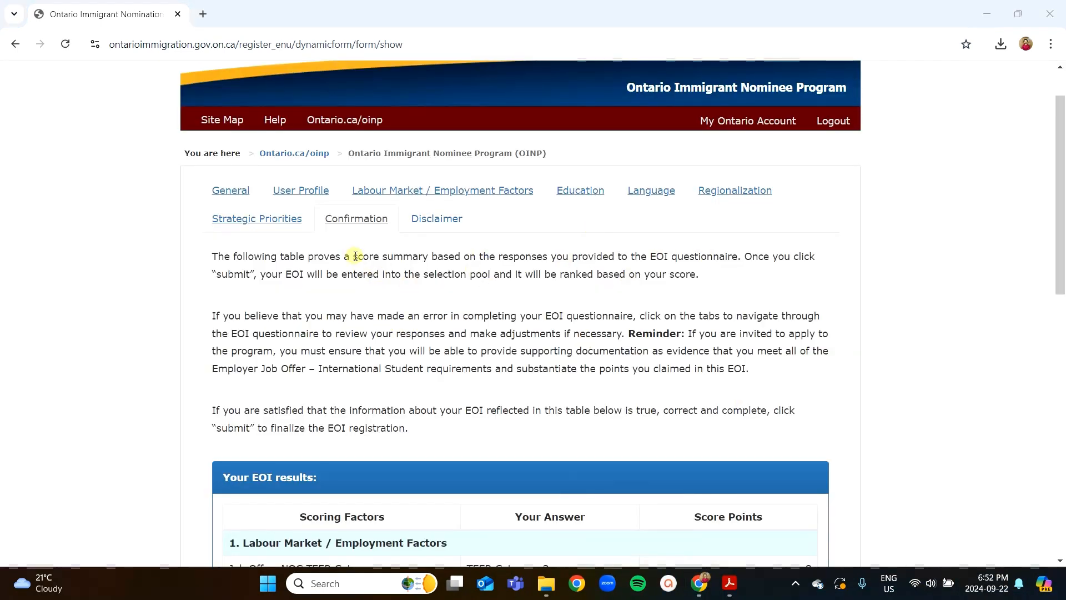
Review the EOI results table, checking the answers and points for employment, education, language, regionalization and the total.
{"action": "left_click_drag", "start_coordinate": [1060, 176], "coordinate": [1060, 287]}
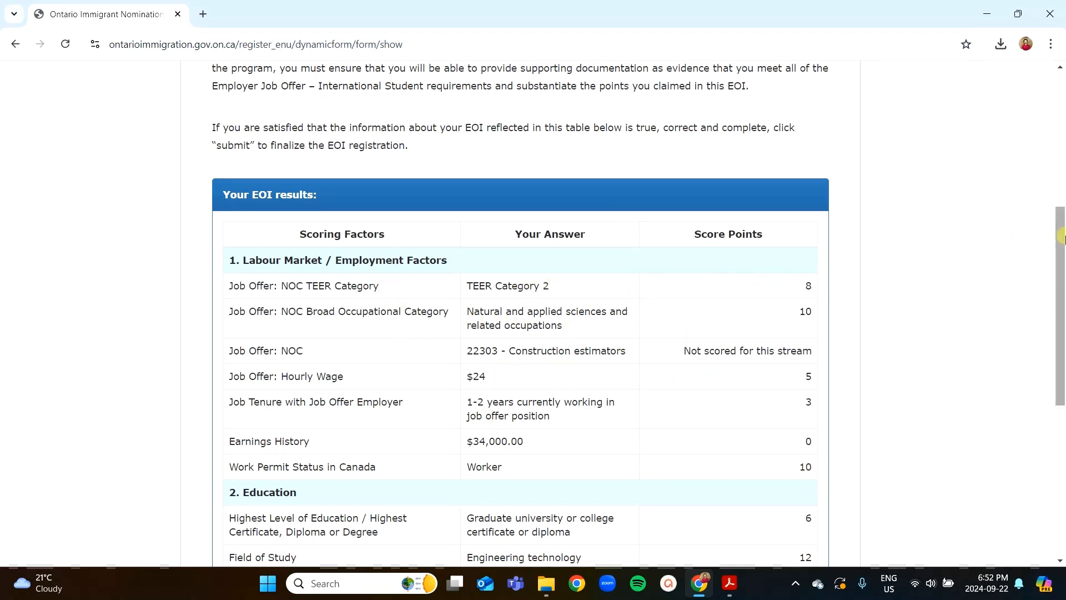
{"action": "left_click_drag", "start_coordinate": [1060, 236], "coordinate": [1060, 295]}
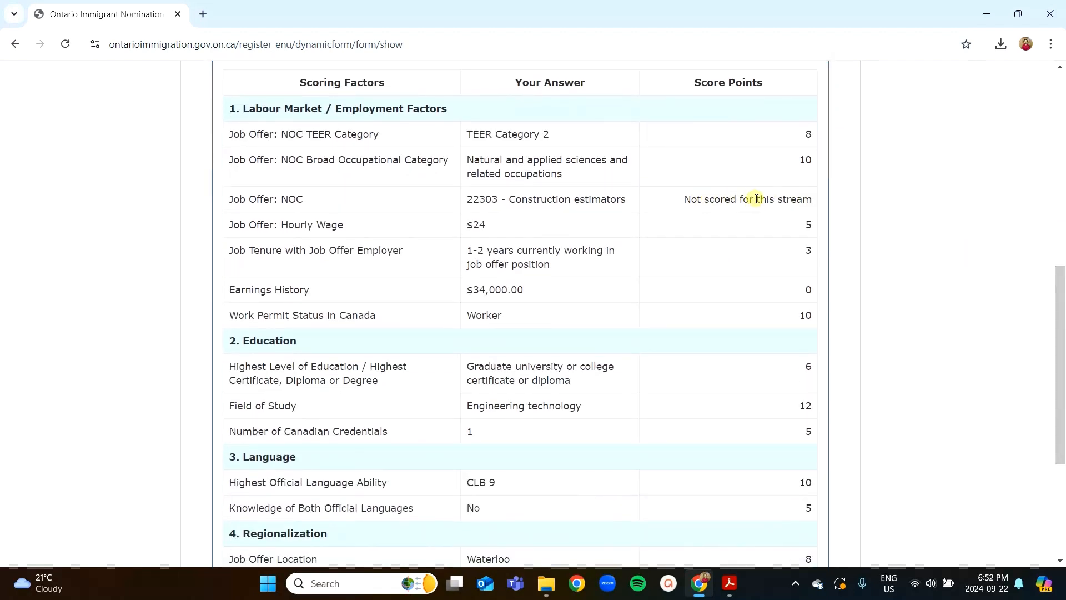
{"action": "left_click_drag", "start_coordinate": [626, 201], "coordinate": [501, 202]}
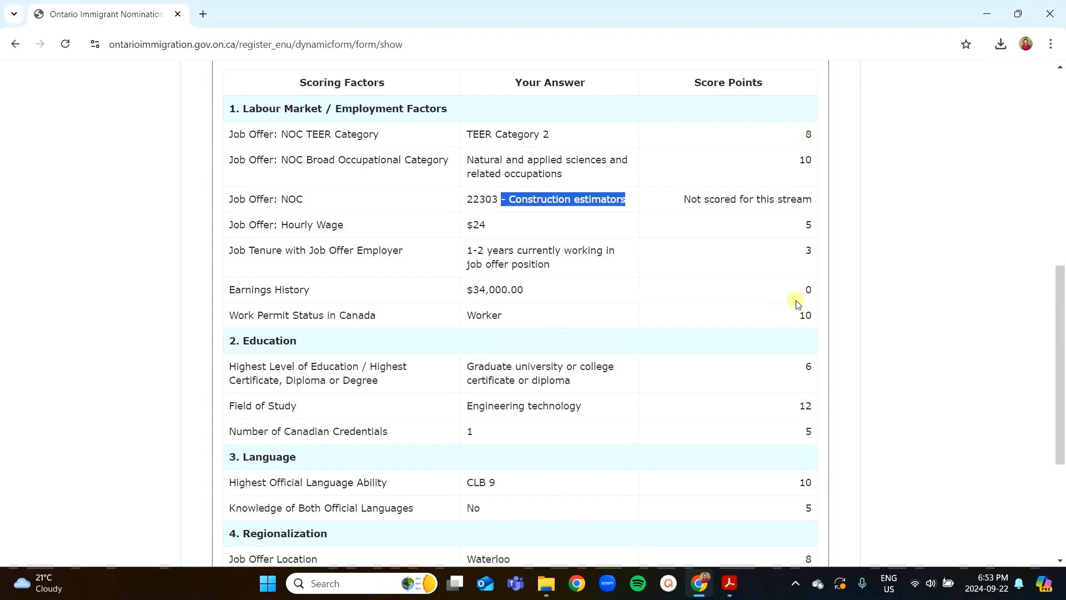
{"action": "left_click_drag", "start_coordinate": [1060, 278], "coordinate": [1059, 245]}
{"action": "scroll", "coordinate": [665, 316], "scroll_direction": "down", "scroll_amount": 1}
{"action": "left_click", "coordinate": [692, 110]}
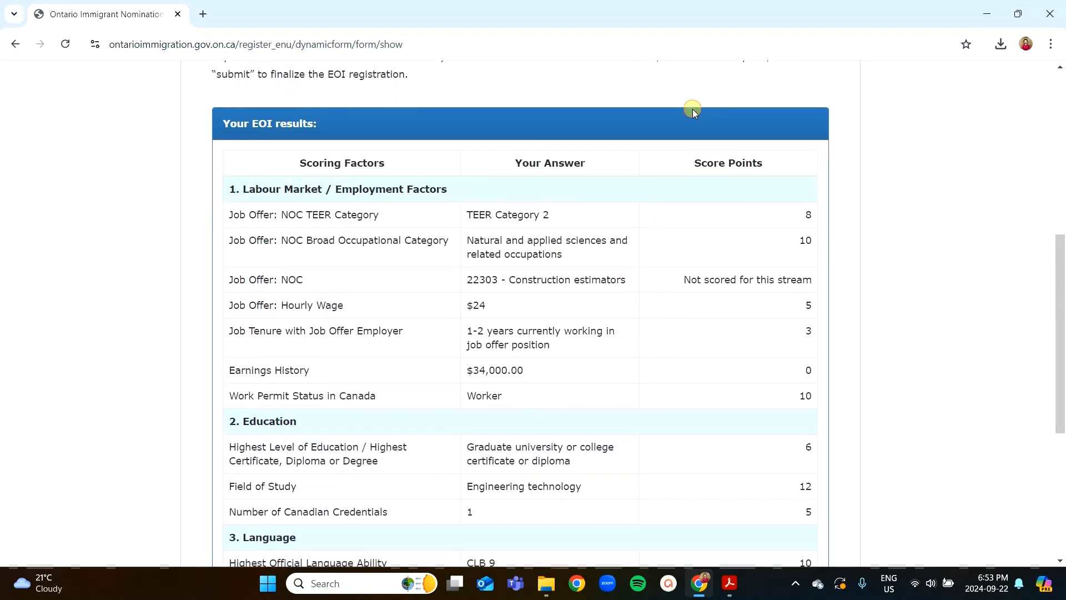
{"action": "scroll", "coordinate": [691, 109], "scroll_direction": "down", "scroll_amount": 4}
{"action": "scroll", "coordinate": [692, 110], "scroll_direction": "down", "scroll_amount": 2}
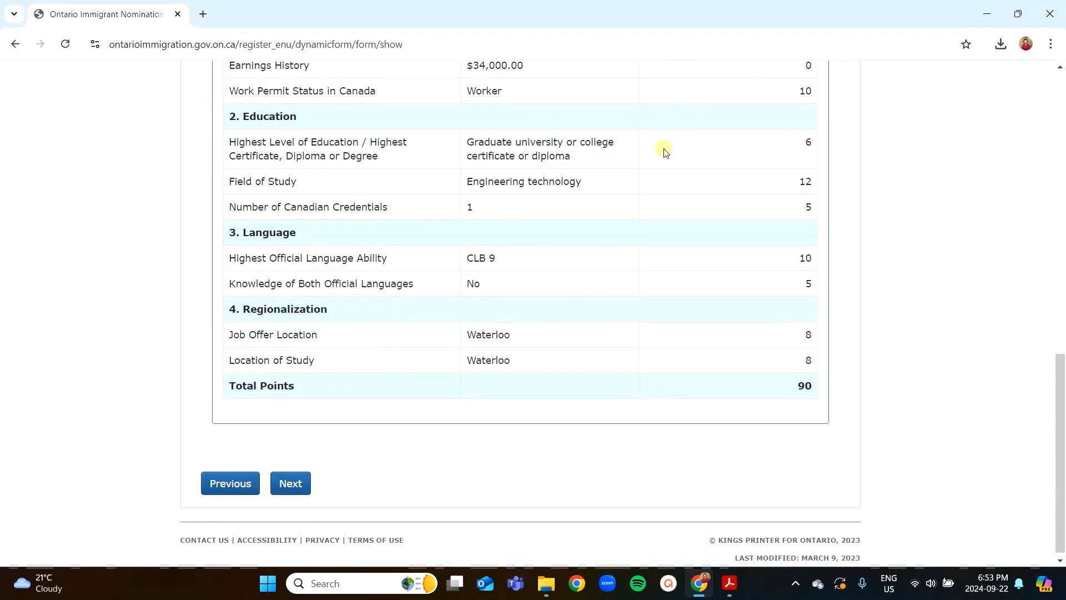
{"action": "left_click_drag", "start_coordinate": [805, 383], "coordinate": [843, 387]}
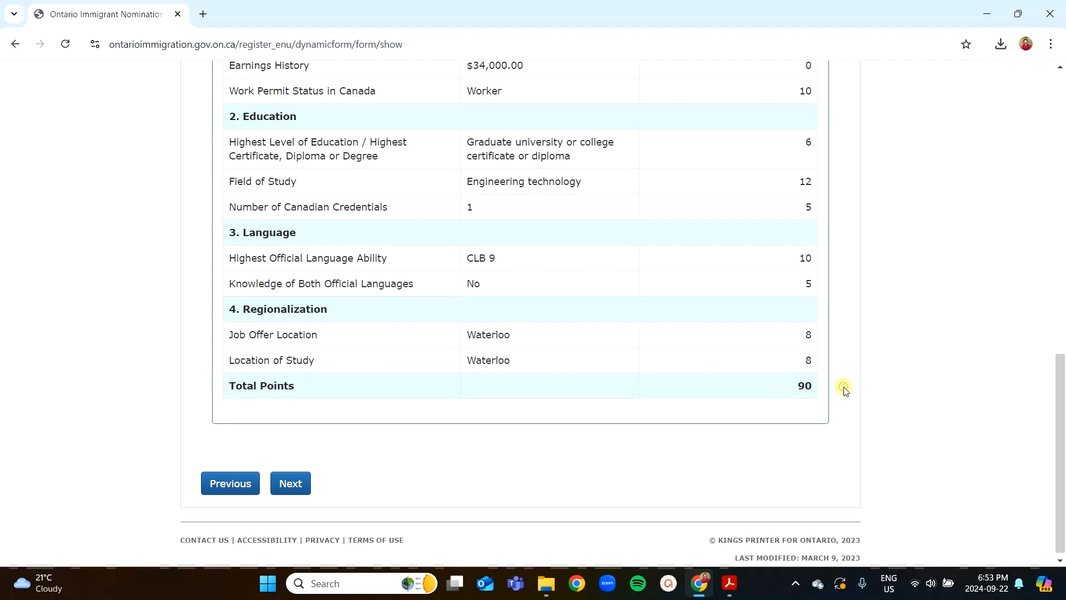
Proceed to the Disclaimer and fill in the applicant's full legal name and date of birth in the attestation.
{"action": "left_click", "coordinate": [284, 486]}
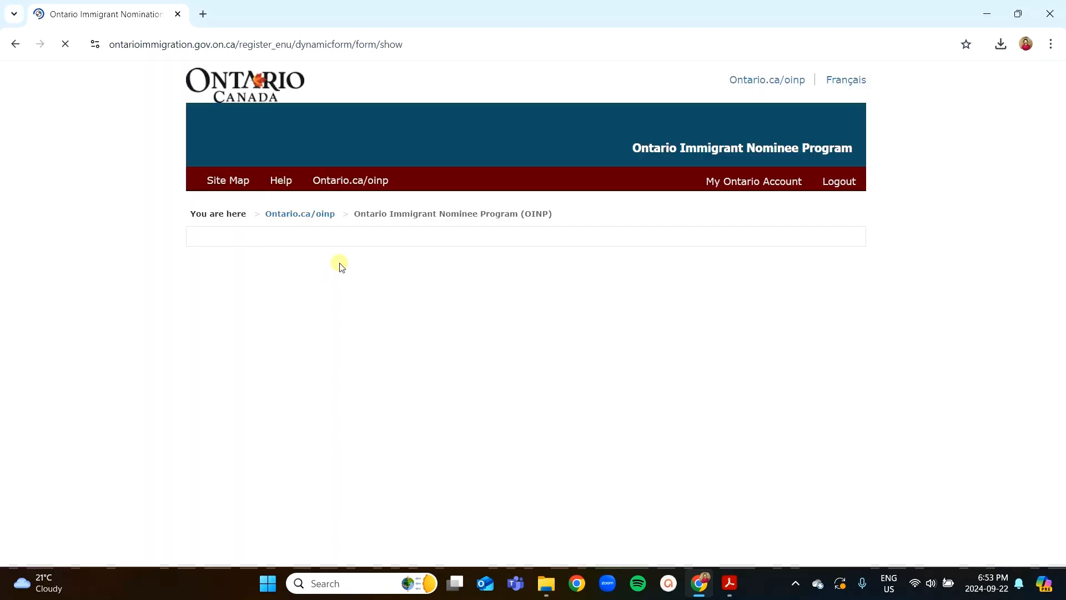
{"action": "left_click", "coordinate": [493, 364]}
{"action": "type", "text": "Ali"}
{"action": "left_click", "coordinate": [498, 417]}
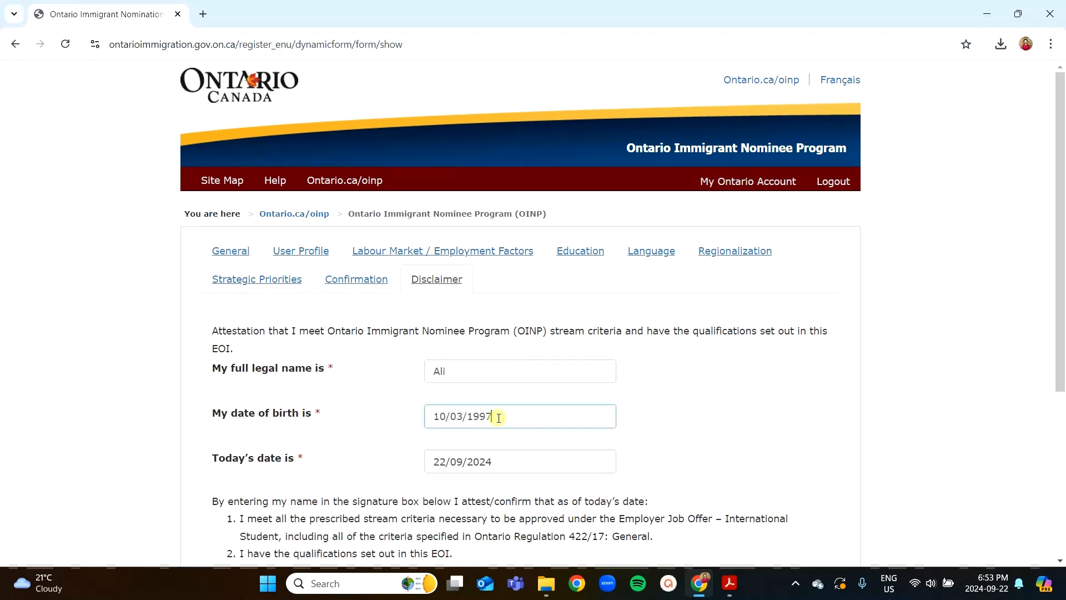
{"action": "left_click_drag", "start_coordinate": [1060, 253], "coordinate": [1062, 388]}
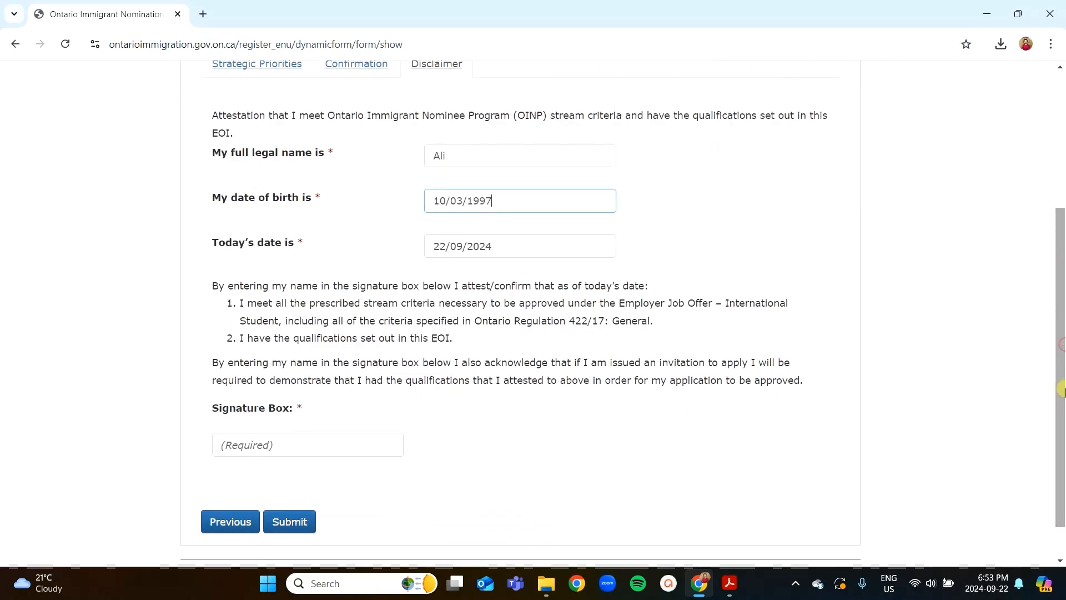
Enter the applicant's name as signature in the attestation's signature box and look over the completed Disclaimer.
{"action": "left_click", "coordinate": [328, 448]}
{"action": "type", "text": "Shehhadsfkofkp"}
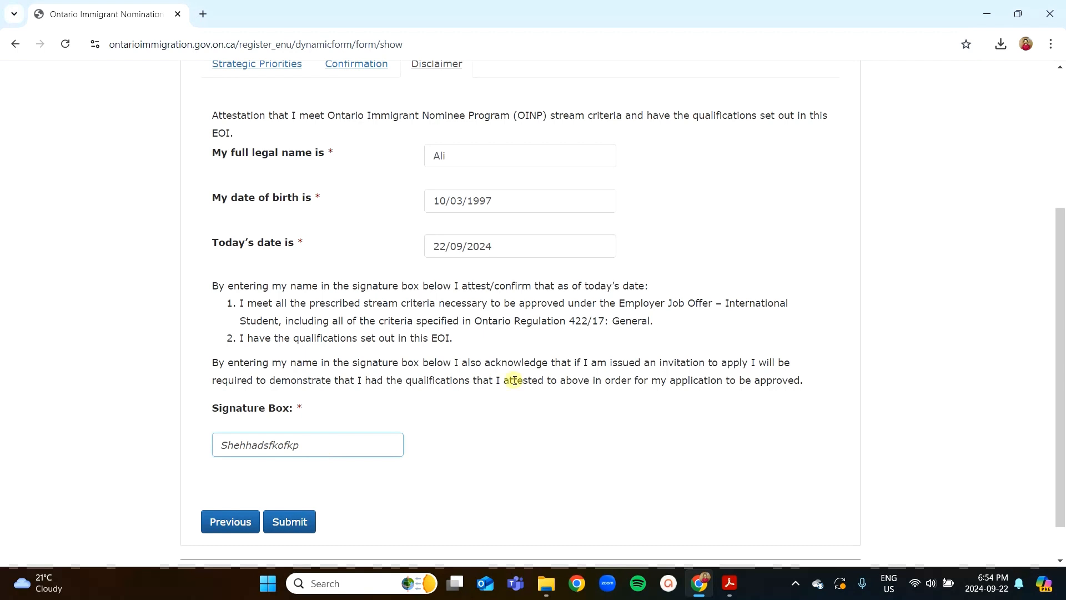
{"action": "scroll", "coordinate": [500, 433], "scroll_direction": "down", "scroll_amount": 1}
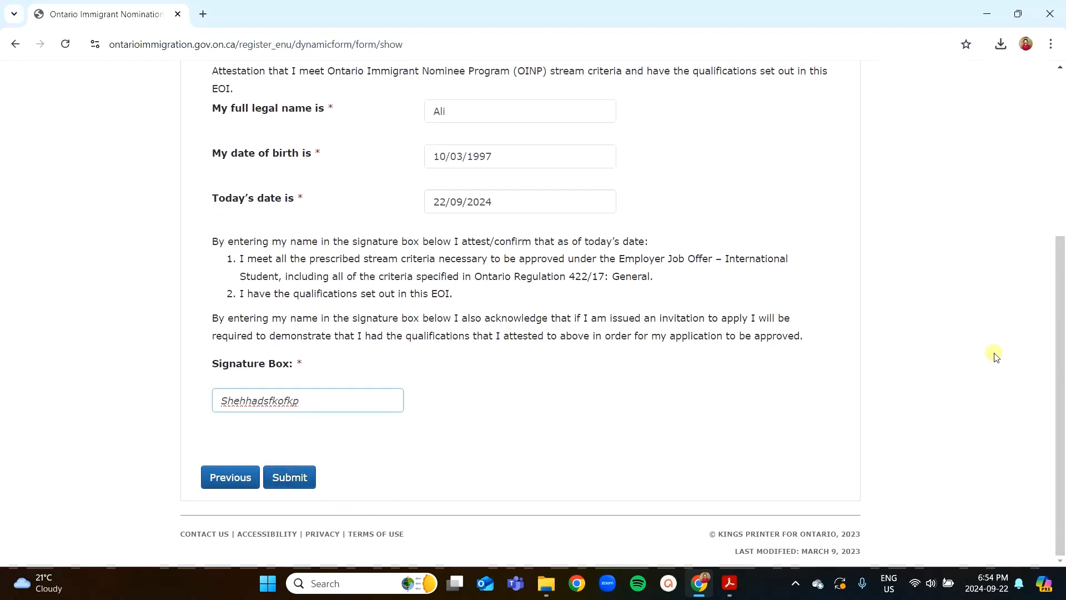
{"action": "left_click_drag", "start_coordinate": [1063, 356], "coordinate": [1065, 53]}
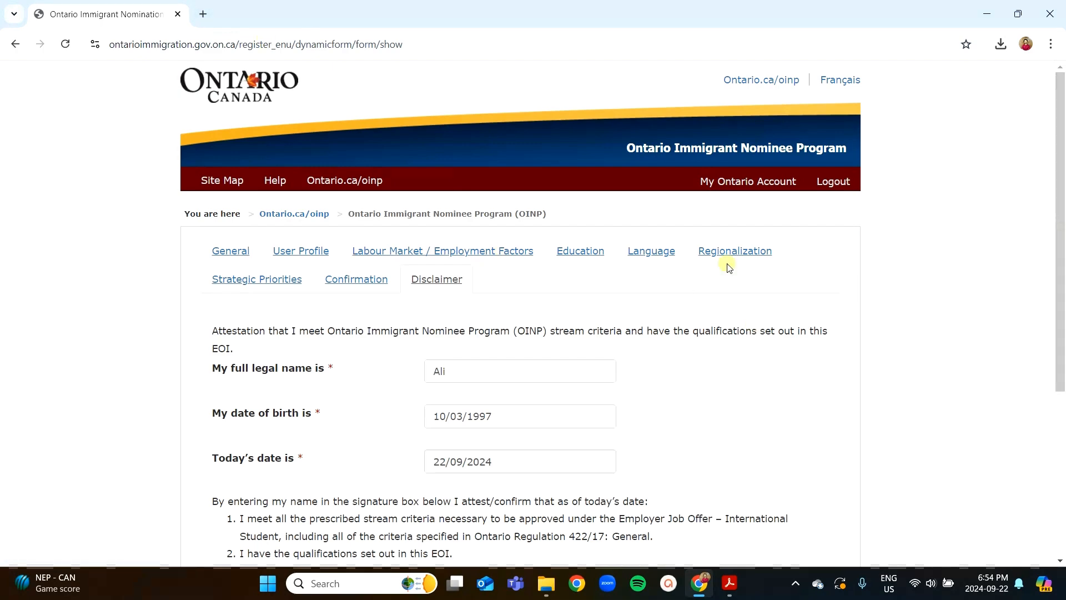
{"action": "scroll", "coordinate": [1062, 303], "scroll_direction": "down", "scroll_amount": 3}
{"action": "scroll", "coordinate": [1061, 302], "scroll_direction": "down", "scroll_amount": 2}
{"action": "left_click_drag", "start_coordinate": [1061, 302], "coordinate": [1061, 82]}
Search Google in a new browser tab for "oinp international student stream last draw score".
{"action": "left_click", "coordinate": [203, 13]}
{"action": "type", "text": "i"}
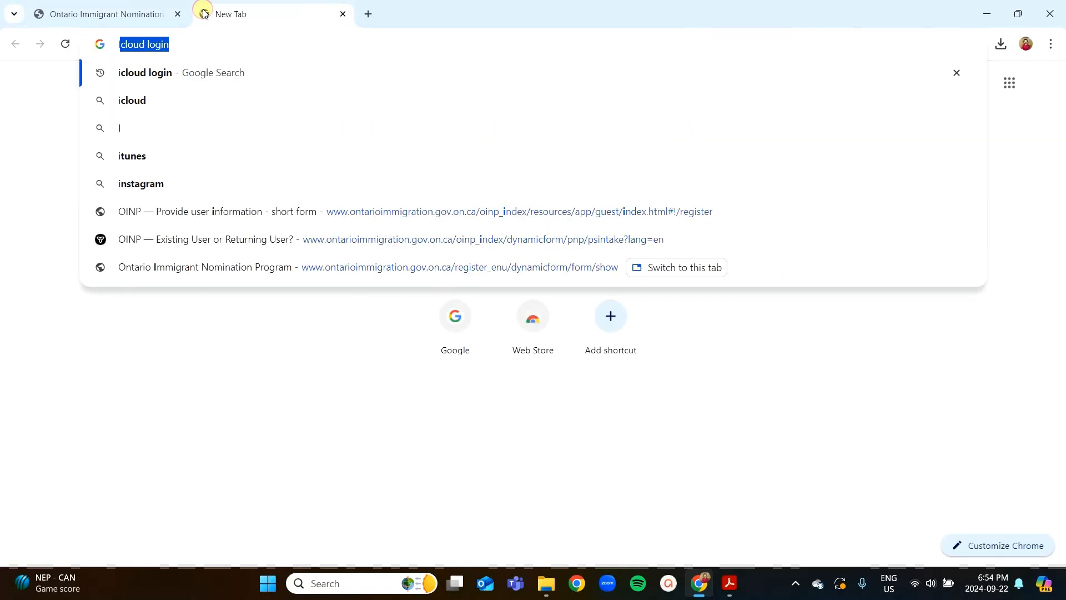
{"action": "type", "text": "==OI"}
{"action": "key", "text": "BackSpace"}
{"action": "key", "text": "BackSpace"}
{"action": "key", "text": "BackSpace"}
{"action": "key", "text": "BackSpace"}
{"action": "key", "text": "BackSpace"}
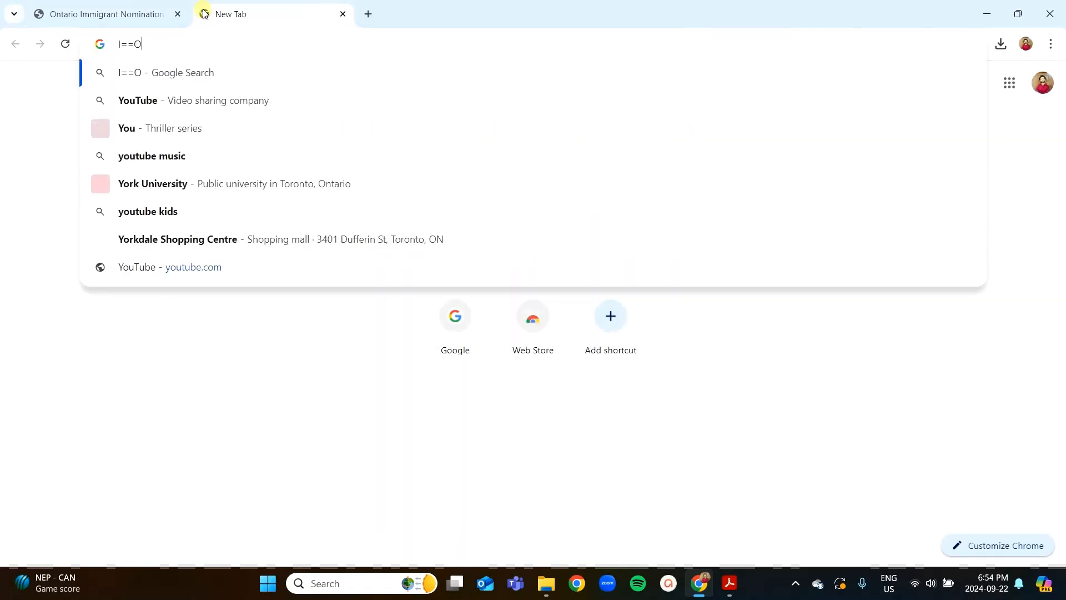
{"action": "type", "text": "OINP"}
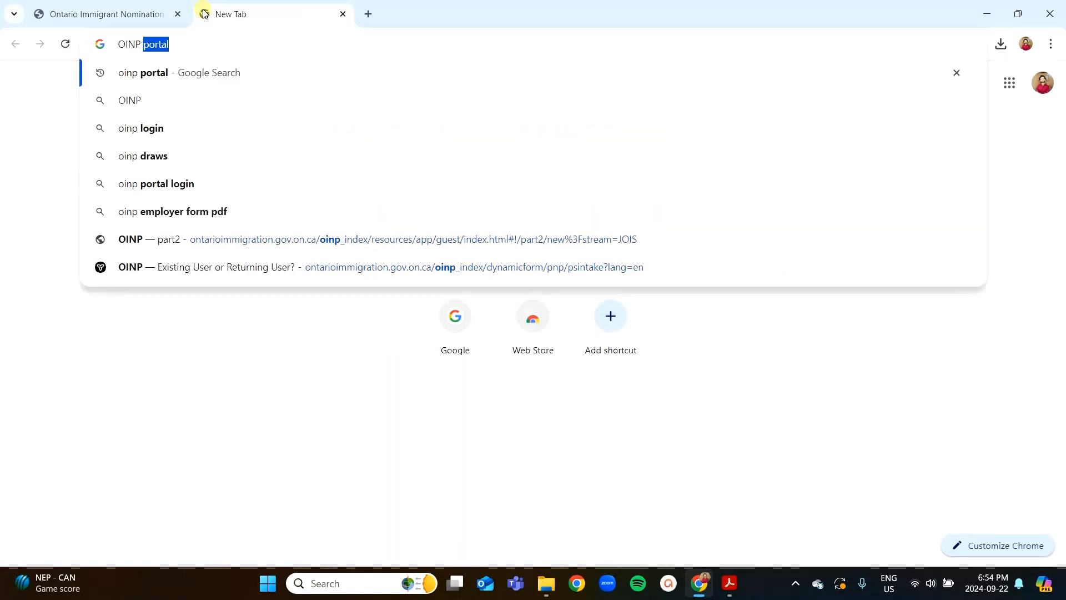
{"action": "type", "text": " St"}
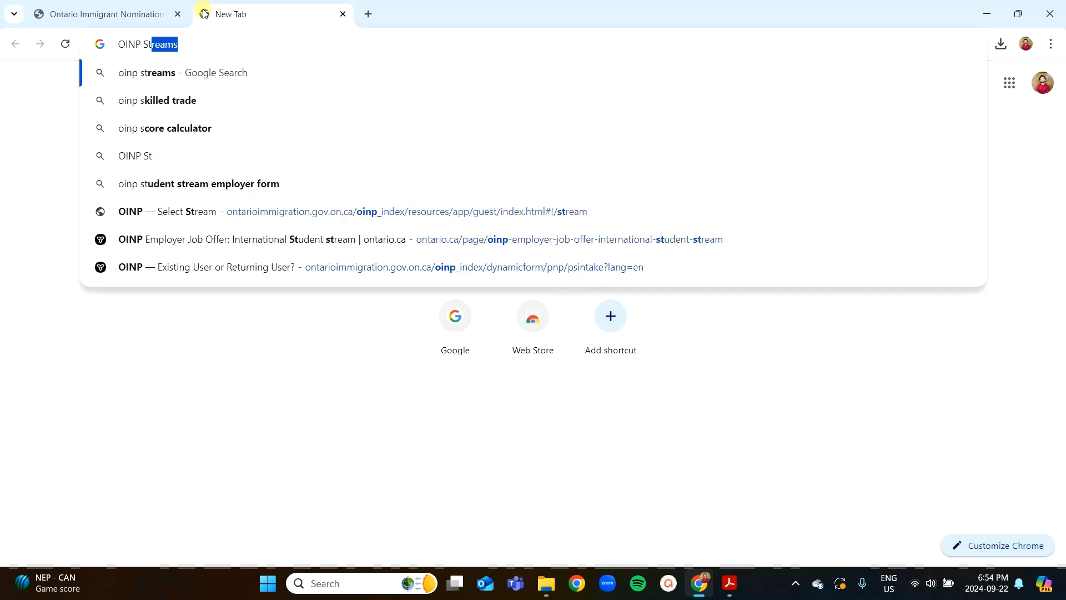
{"action": "type", "text": "udent inter"}
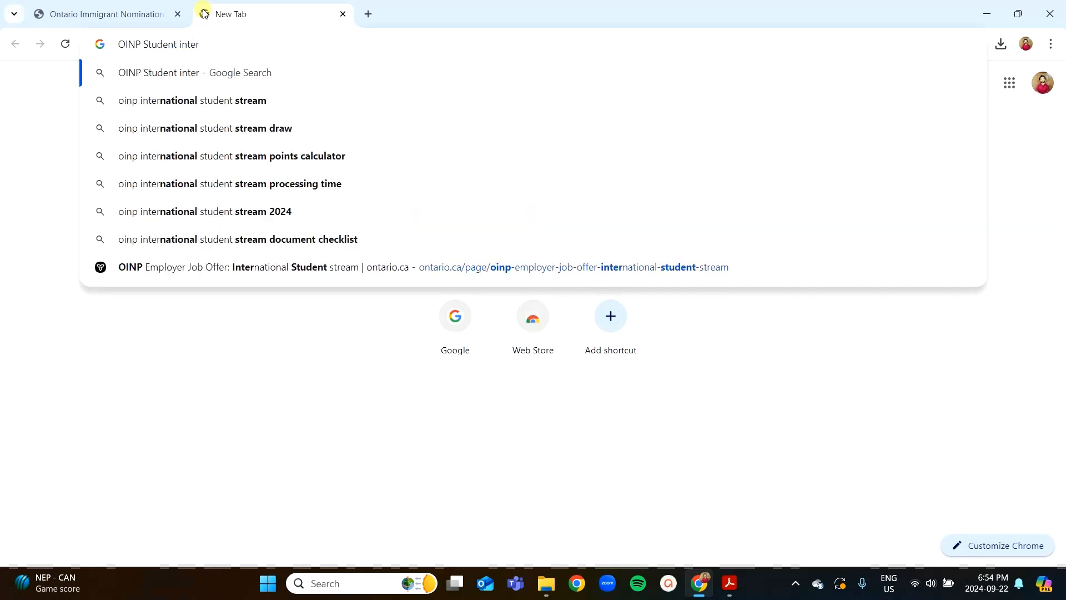
{"action": "key", "text": "Down"}
{"action": "type", "text": "last draw"}
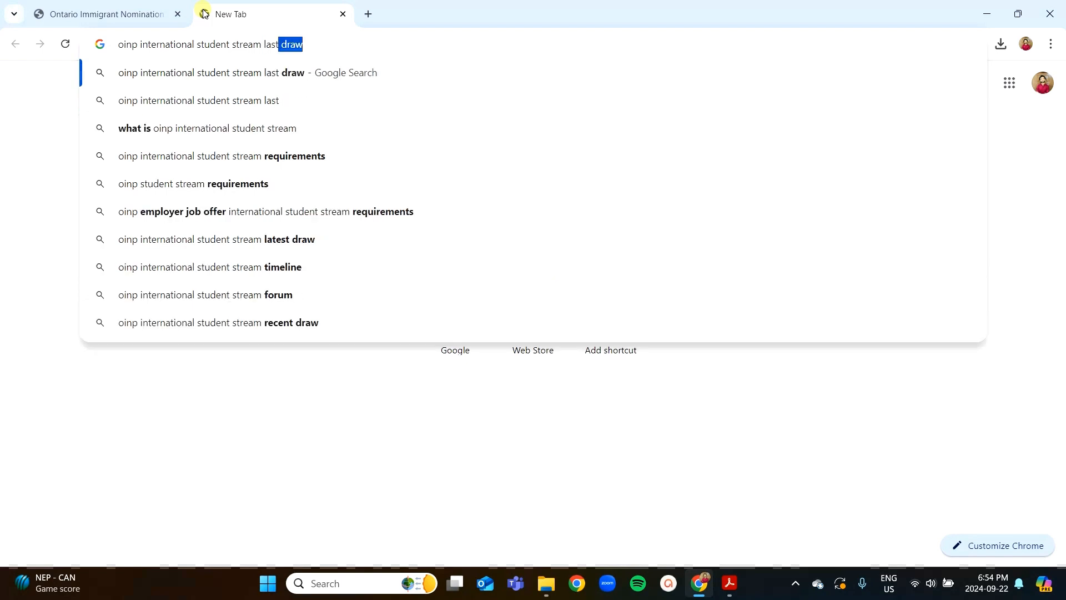
{"action": "type", "text": " score"}
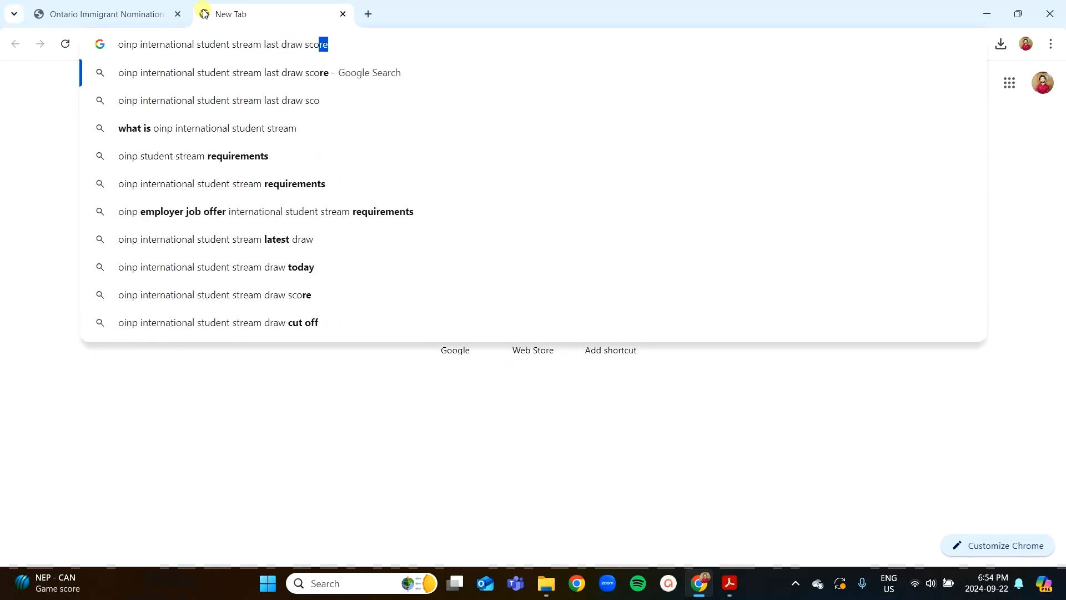
{"action": "key", "text": "Return"}
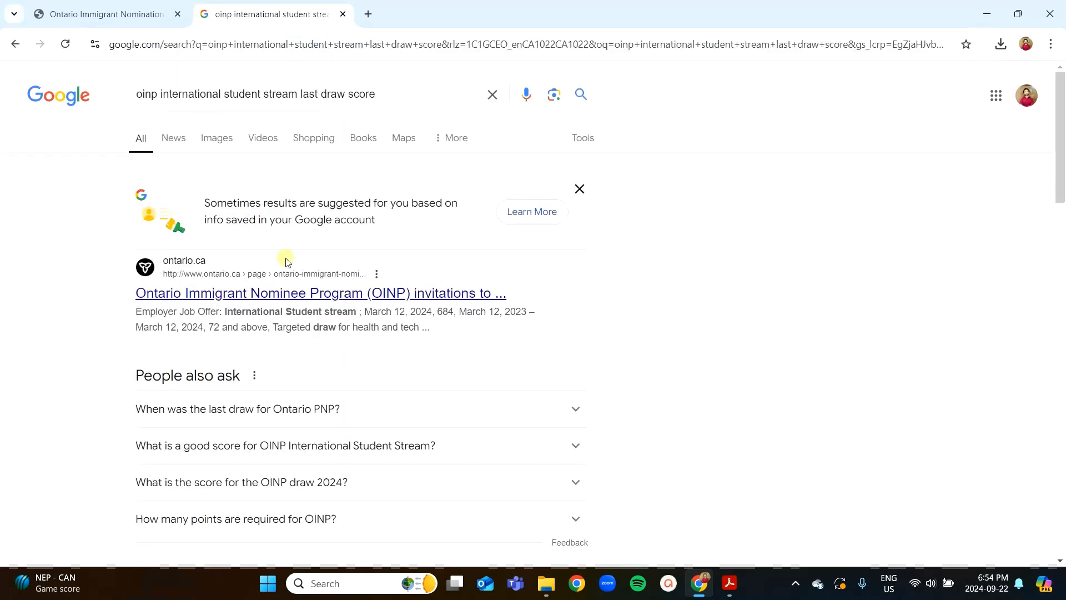
Open the ontario.ca page on OINP invitations to apply and check the 2024 invitation total for the Employer Job Offer: International Student stream.
{"action": "left_click", "coordinate": [293, 302]}
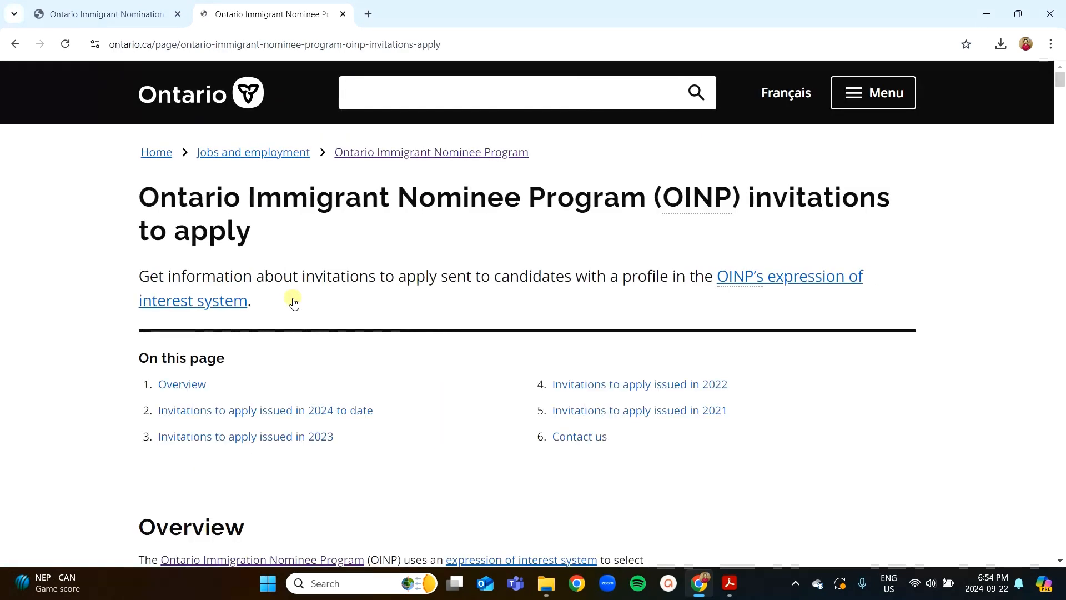
{"action": "scroll", "coordinate": [1008, 257], "scroll_direction": "down", "scroll_amount": 7}
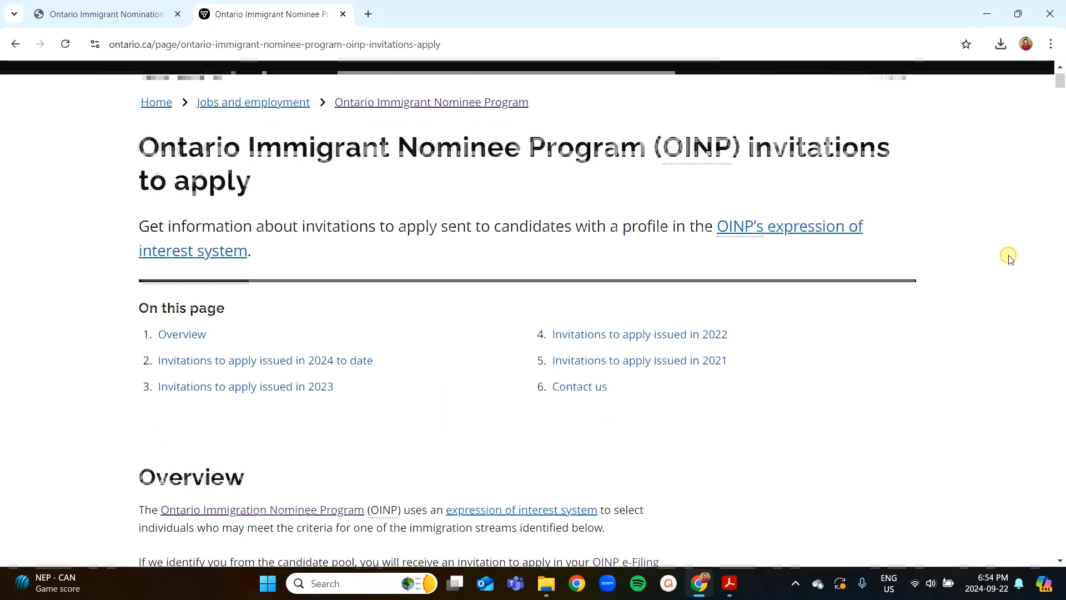
{"action": "scroll", "coordinate": [1009, 258], "scroll_direction": "down", "scroll_amount": 7}
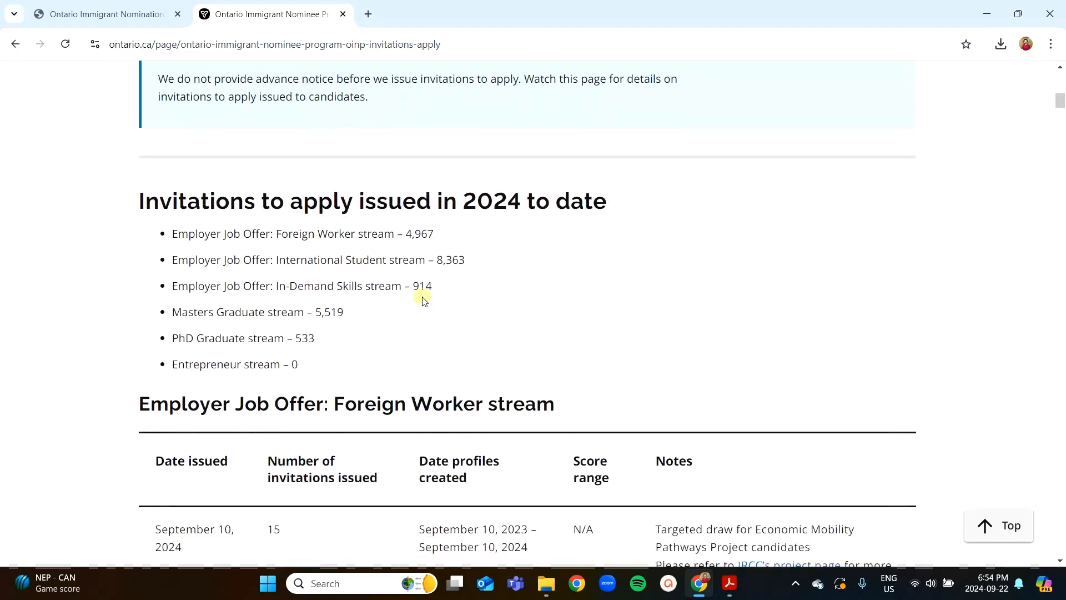
{"action": "left_click_drag", "start_coordinate": [465, 260], "coordinate": [166, 261]}
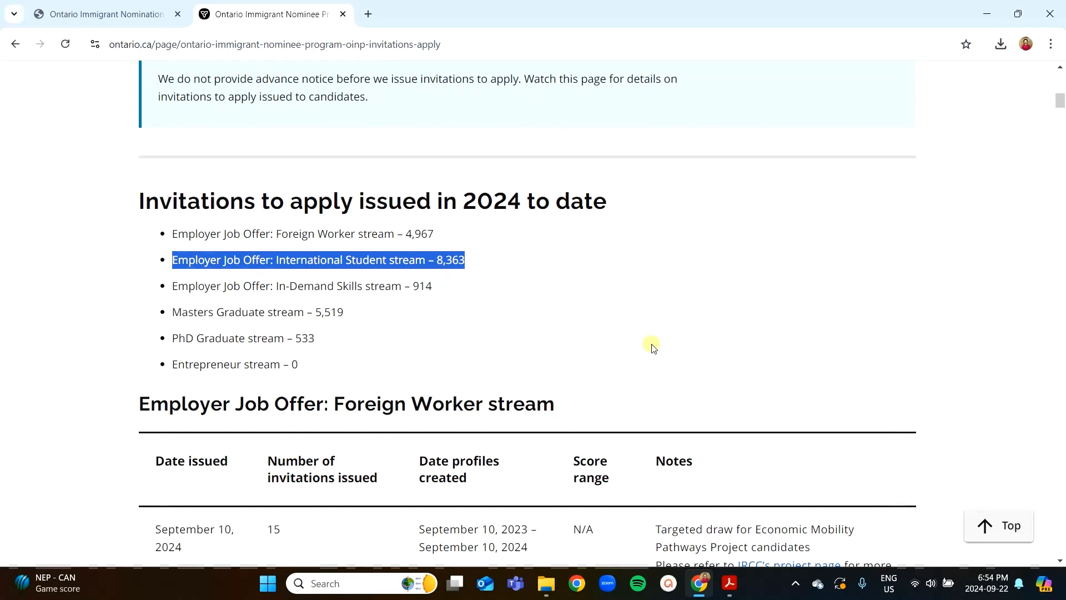
Find the 2024 Employer Job Offer: International Student stream table and examine the score ranges of the September 10 and July 16 draws.
{"action": "scroll", "coordinate": [669, 350], "scroll_direction": "down", "scroll_amount": 1}
{"action": "scroll", "coordinate": [669, 351], "scroll_direction": "down", "scroll_amount": 5}
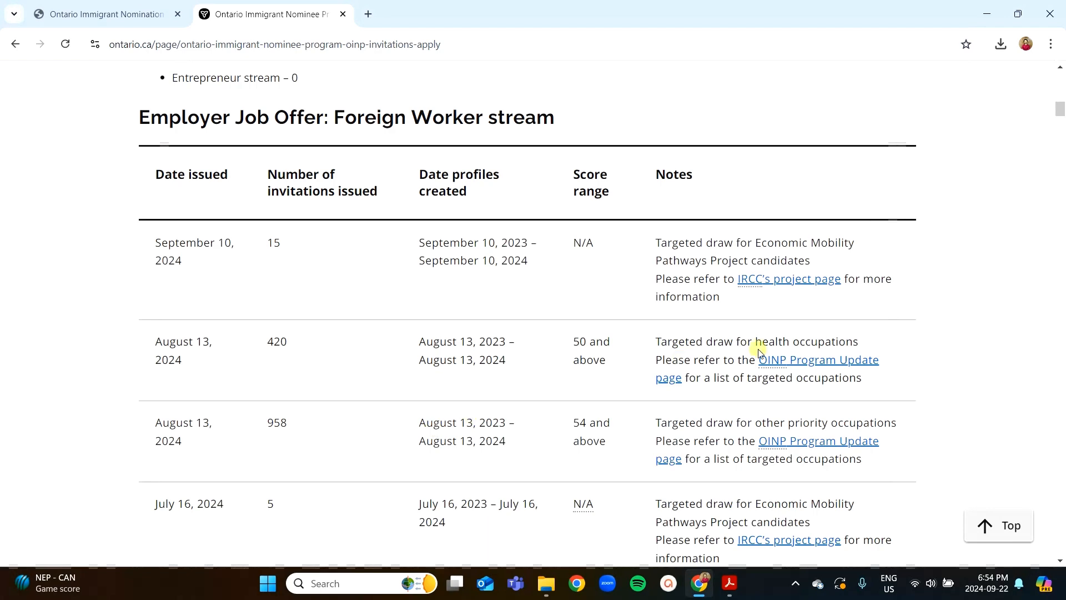
{"action": "scroll", "coordinate": [764, 373], "scroll_direction": "down", "scroll_amount": 6}
{"action": "scroll", "coordinate": [767, 378], "scroll_direction": "down", "scroll_amount": 5}
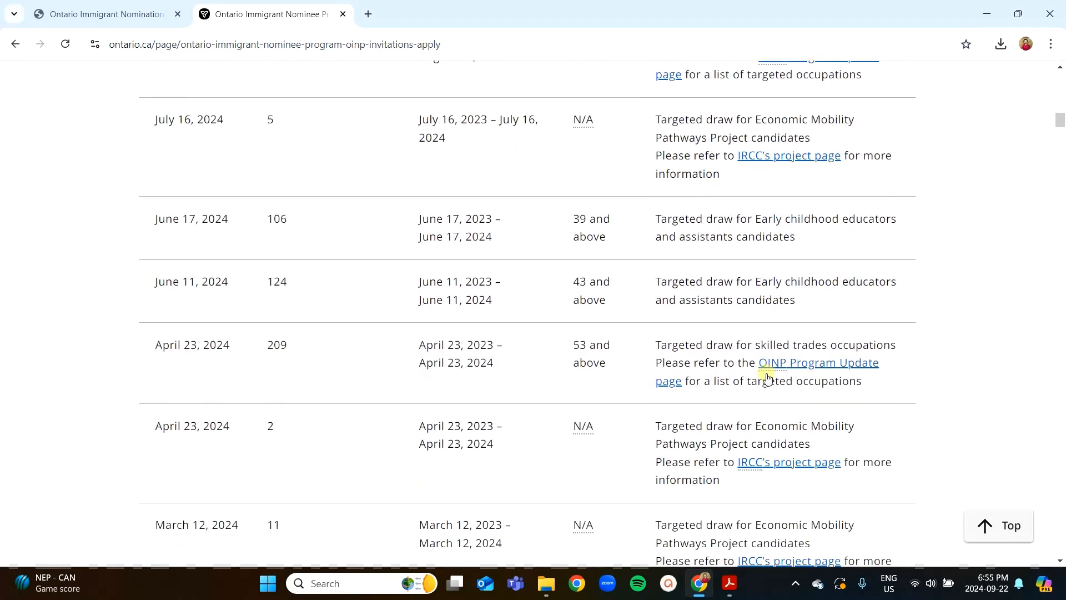
{"action": "scroll", "coordinate": [767, 377], "scroll_direction": "down", "scroll_amount": 7}
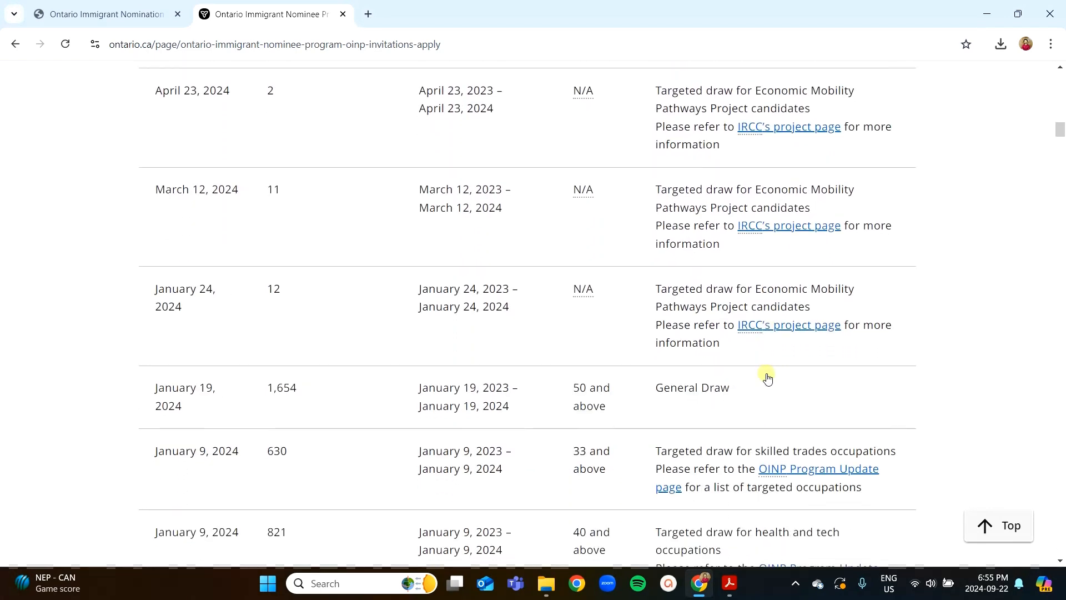
{"action": "scroll", "coordinate": [767, 378], "scroll_direction": "down", "scroll_amount": 4}
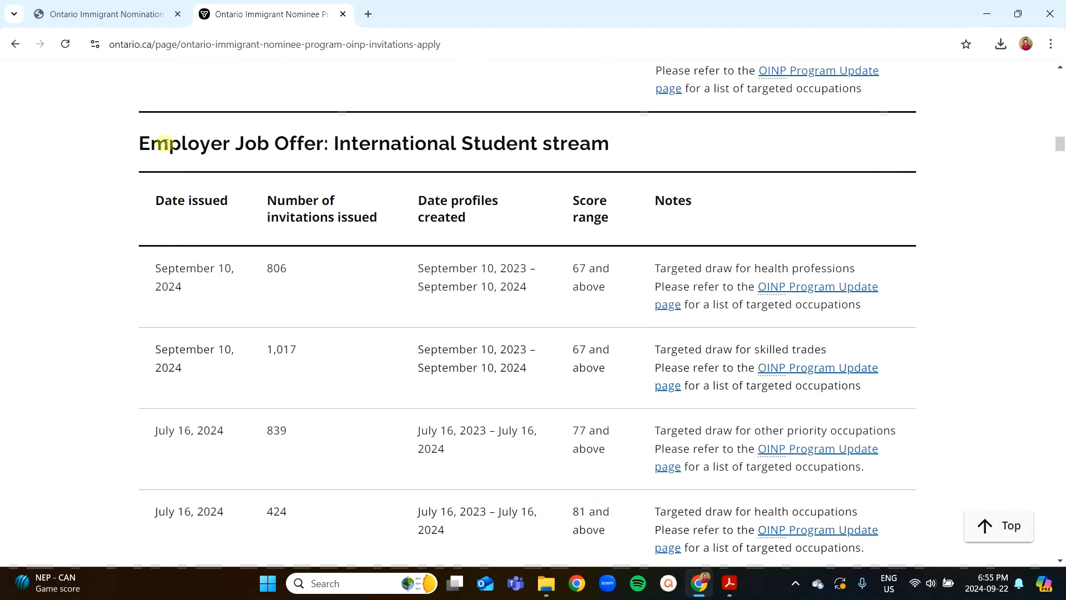
{"action": "left_click_drag", "start_coordinate": [136, 139], "coordinate": [610, 139]}
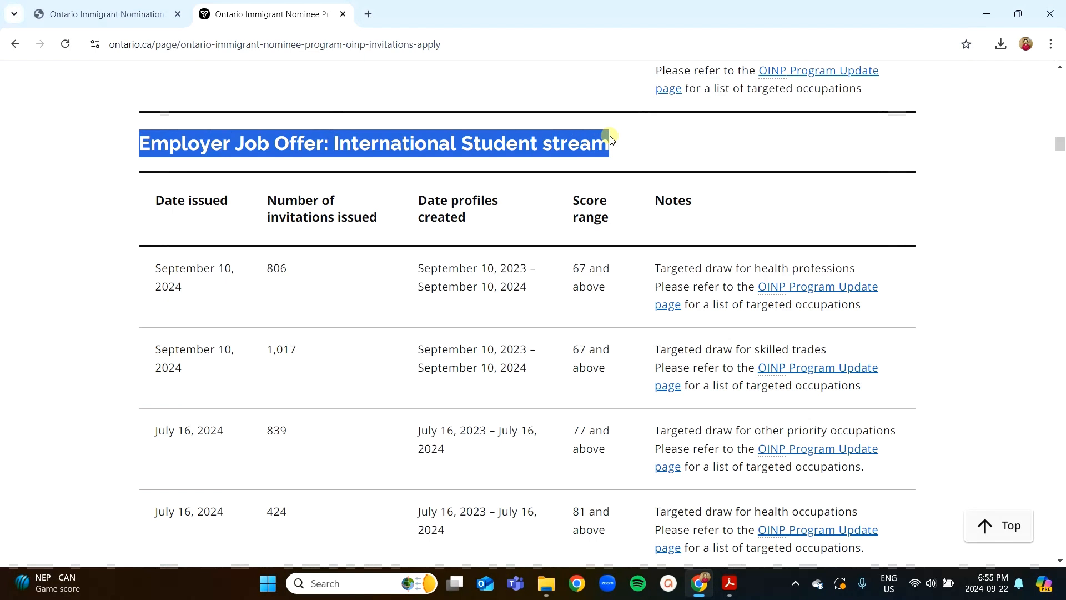
{"action": "left_click_drag", "start_coordinate": [569, 264], "coordinate": [617, 291]}
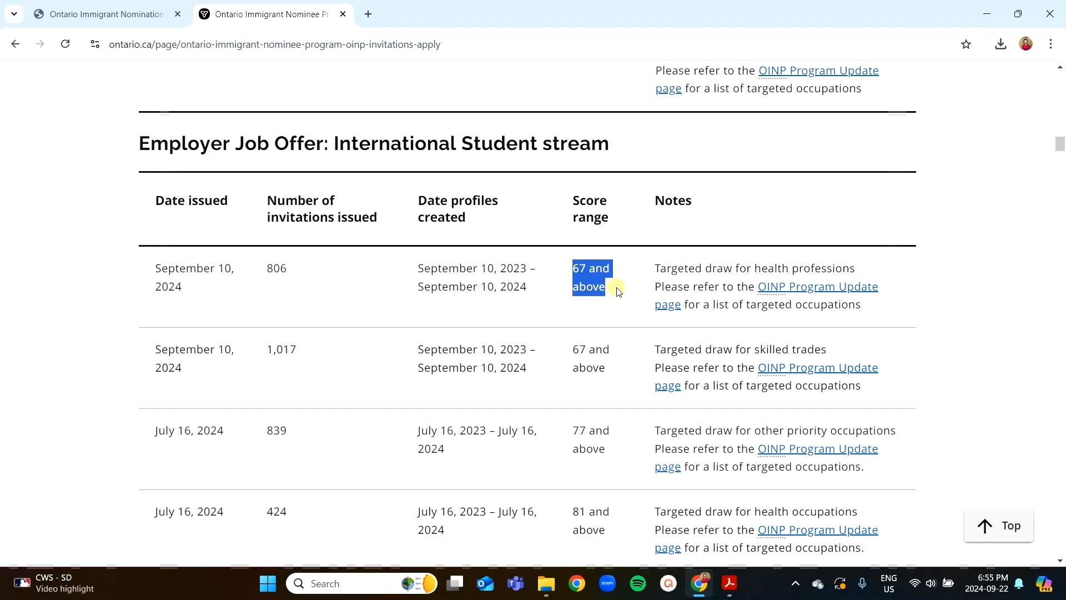
{"action": "left_click_drag", "start_coordinate": [572, 344], "coordinate": [593, 369]}
{"action": "left_click_drag", "start_coordinate": [573, 431], "coordinate": [590, 472]}
{"action": "left_click_drag", "start_coordinate": [577, 511], "coordinate": [602, 536]}
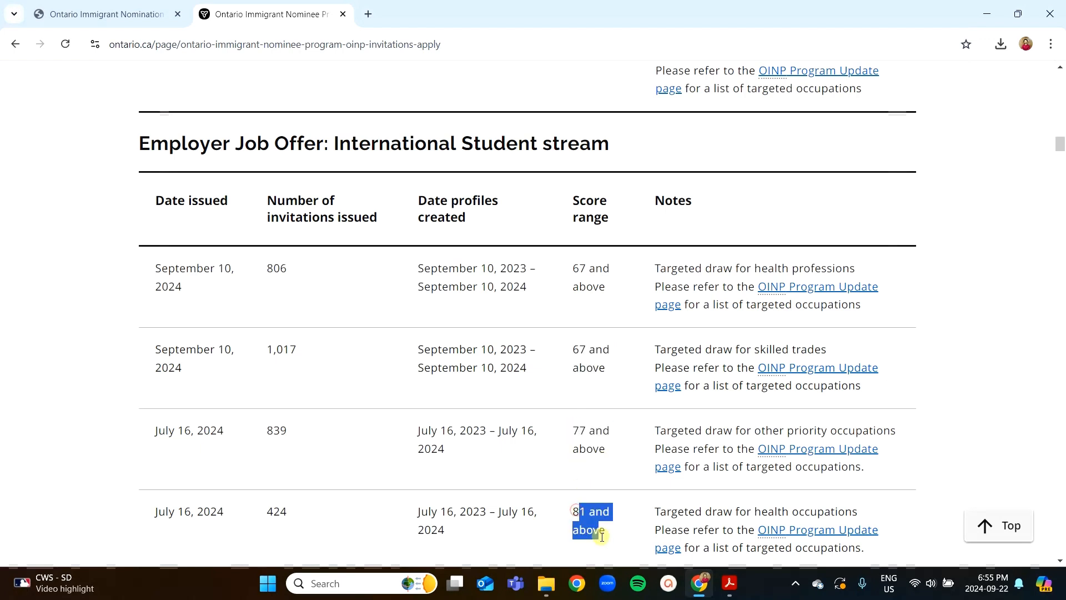
Go through the issue dates of the International Student stream draws from September back to February 2024.
{"action": "left_click_drag", "start_coordinate": [193, 286], "coordinate": [125, 255]}
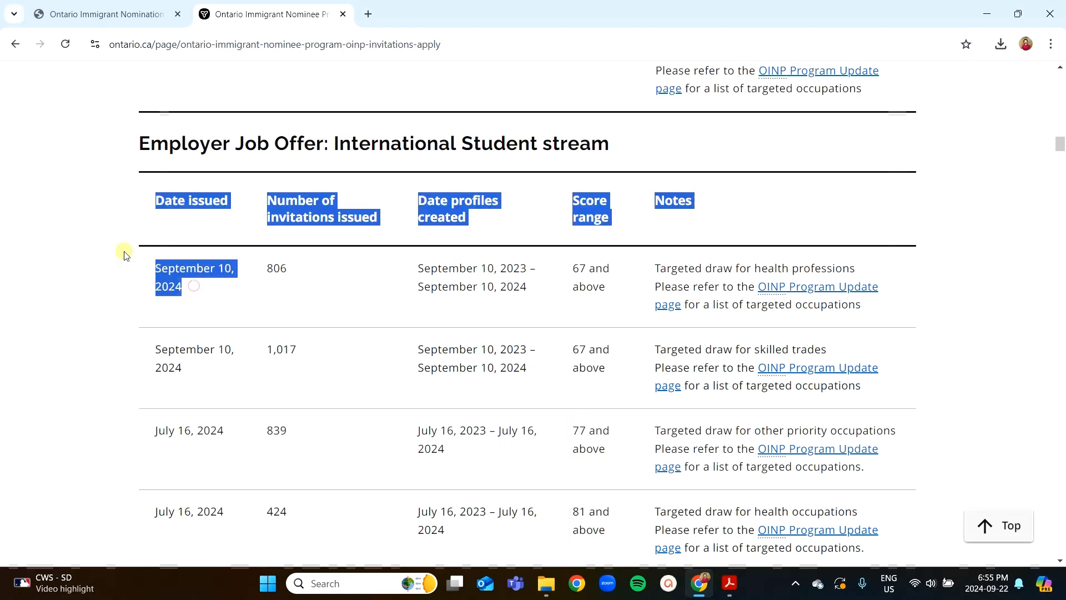
{"action": "left_click_drag", "start_coordinate": [210, 430], "coordinate": [161, 429]}
{"action": "scroll", "coordinate": [160, 428], "scroll_direction": "down", "scroll_amount": 3}
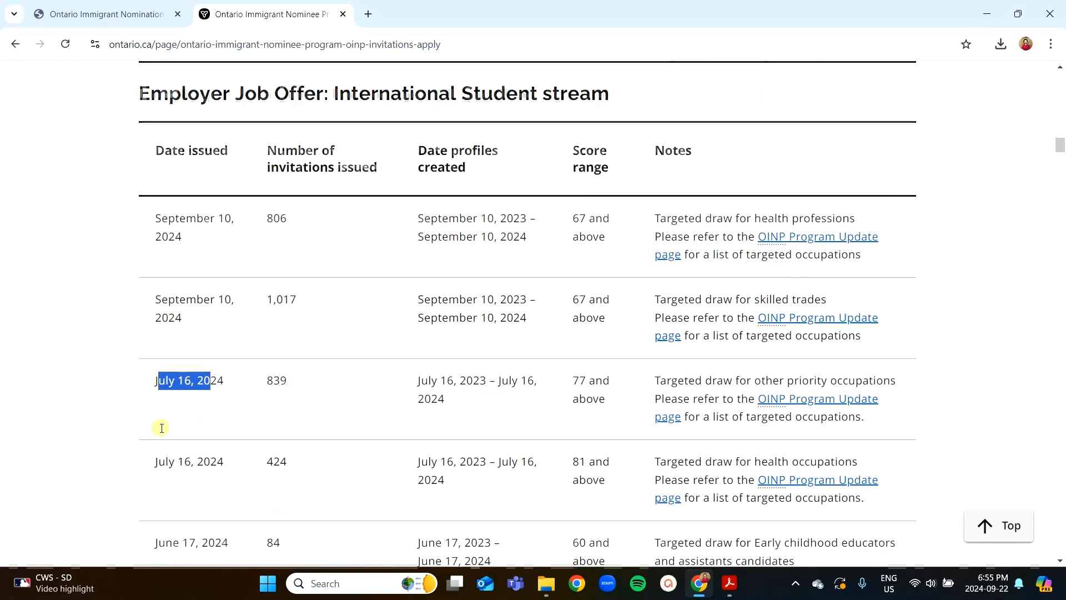
{"action": "left_click_drag", "start_coordinate": [219, 451], "coordinate": [162, 451]}
{"action": "left_click_drag", "start_coordinate": [191, 534], "coordinate": [160, 530]}
{"action": "scroll", "coordinate": [160, 529], "scroll_direction": "down", "scroll_amount": 3}
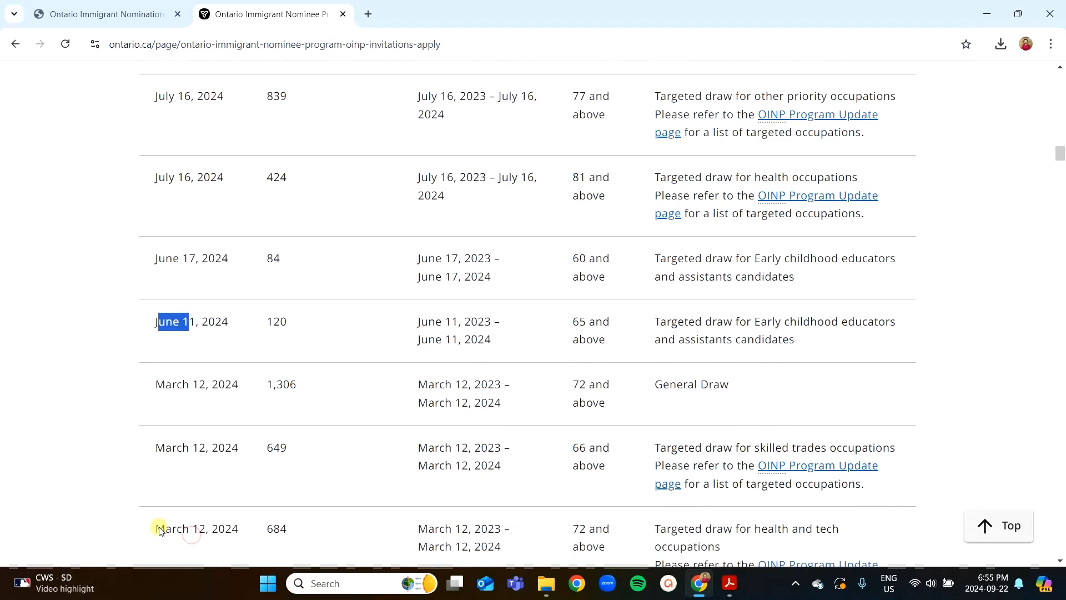
{"action": "scroll", "coordinate": [206, 444], "scroll_direction": "down", "scroll_amount": 3}
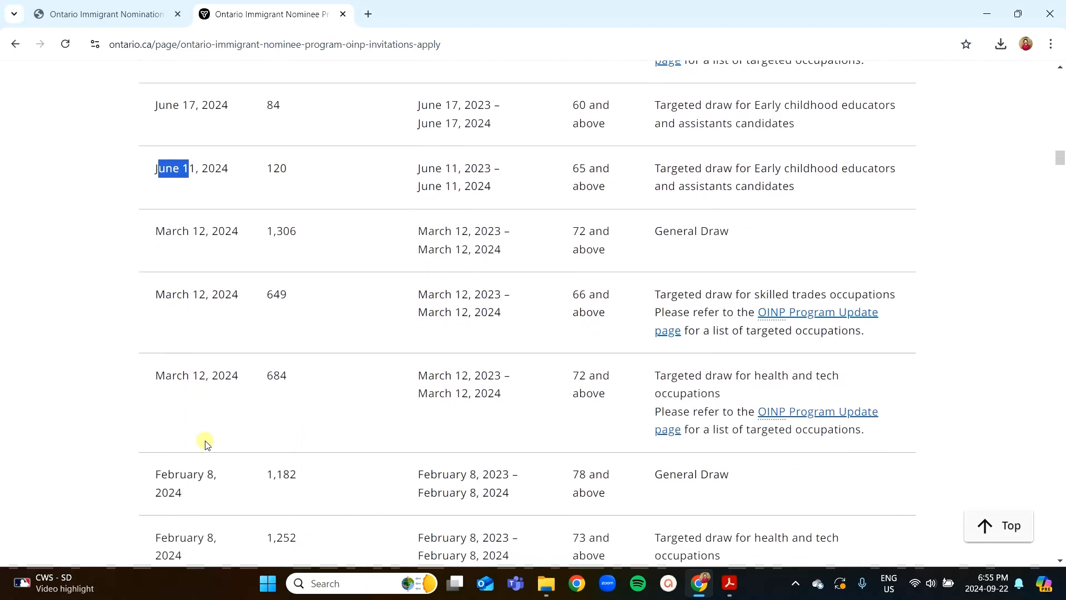
{"action": "scroll", "coordinate": [205, 445], "scroll_direction": "down", "scroll_amount": 2}
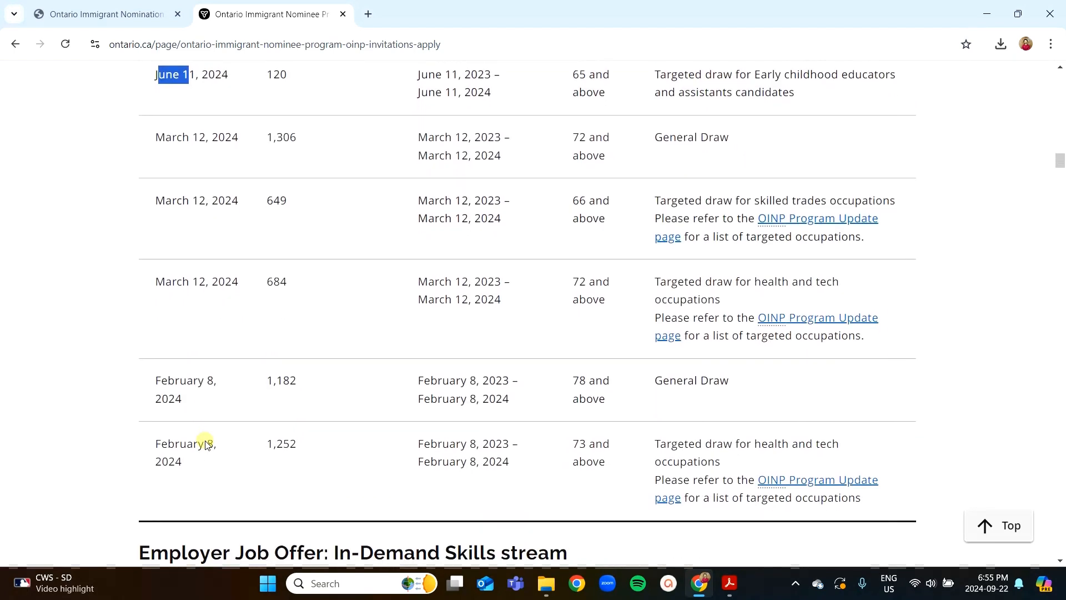
Compare the score ranges of the earlier 2024 International Student stream draws, working back up from February 8 through March 12 to June.
{"action": "left_click_drag", "start_coordinate": [619, 467], "coordinate": [565, 448]}
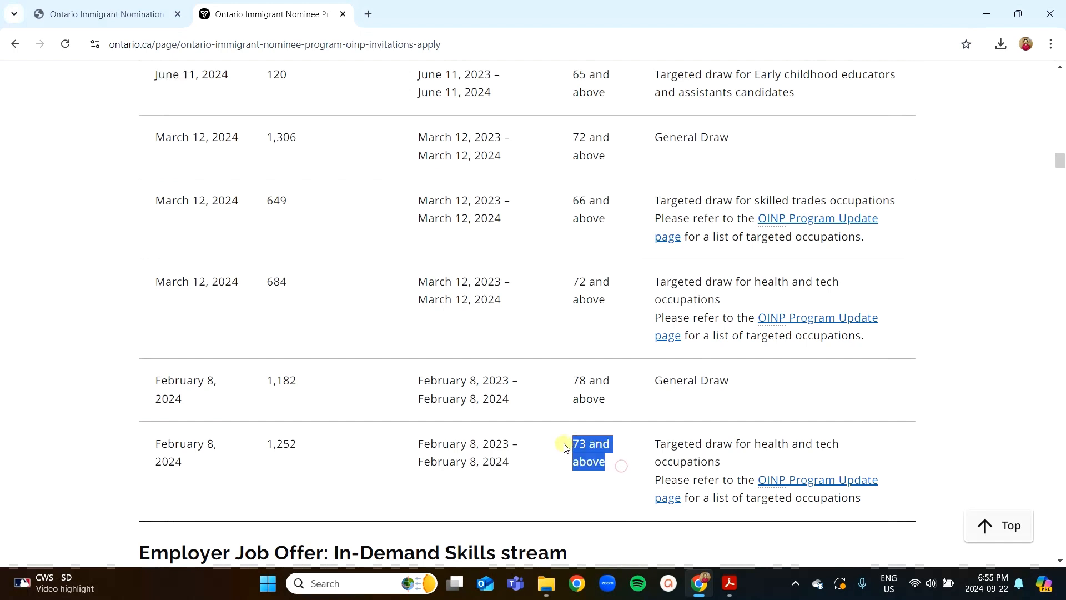
{"action": "left_click_drag", "start_coordinate": [611, 403], "coordinate": [579, 382]}
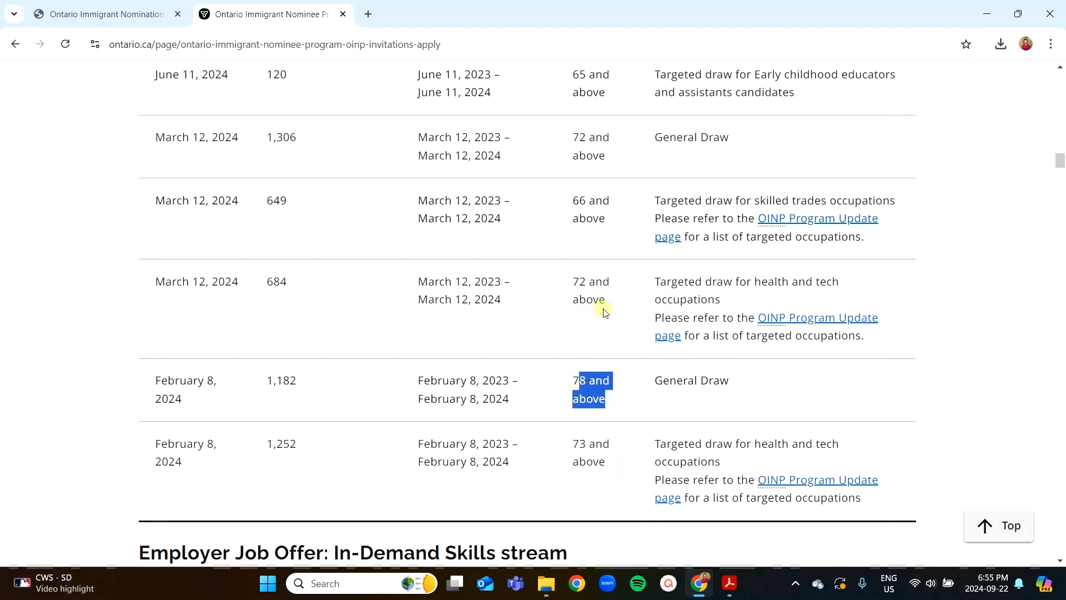
{"action": "left_click_drag", "start_coordinate": [605, 312], "coordinate": [574, 282]}
{"action": "left_click_drag", "start_coordinate": [609, 219], "coordinate": [565, 202]}
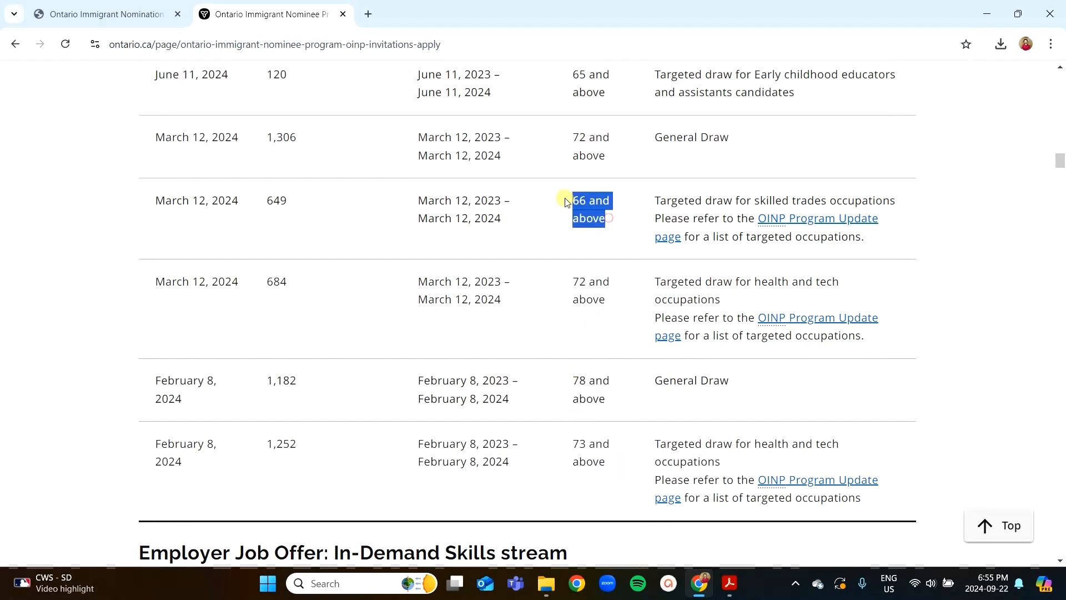
{"action": "left_click_drag", "start_coordinate": [608, 160], "coordinate": [565, 136]}
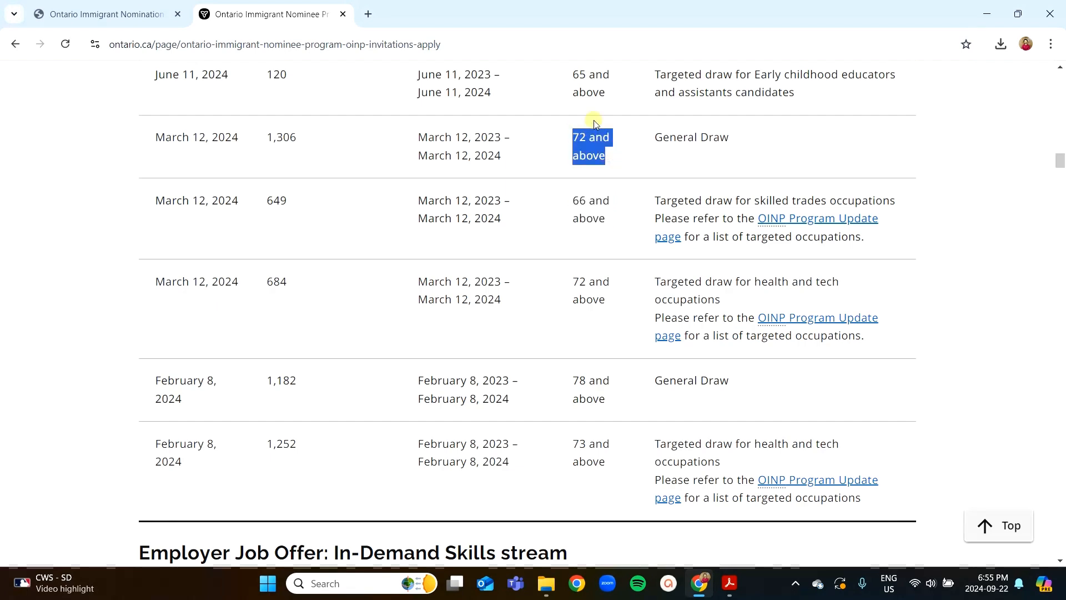
{"action": "scroll", "coordinate": [594, 123], "scroll_direction": "up", "scroll_amount": 2}
{"action": "left_click", "coordinate": [603, 232]}
{"action": "left_click_drag", "start_coordinate": [603, 233], "coordinate": [571, 212]}
{"action": "scroll", "coordinate": [566, 214], "scroll_direction": "down", "scroll_amount": 10}
{"action": "scroll", "coordinate": [566, 214], "scroll_direction": "up", "scroll_amount": 4}
{"action": "scroll", "coordinate": [474, 4], "scroll_direction": "up", "scroll_amount": 3}
Return to the EOI form and review the filled-in Disclaimer, including the signature.
{"action": "left_click", "coordinate": [107, 14]}
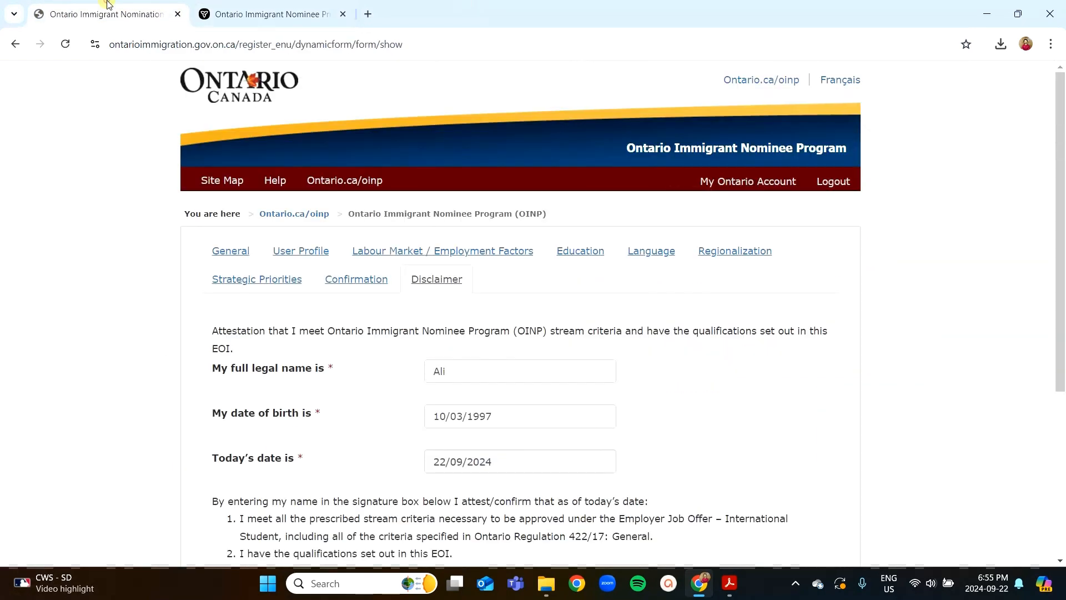
{"action": "scroll", "coordinate": [529, 422], "scroll_direction": "down", "scroll_amount": 5}
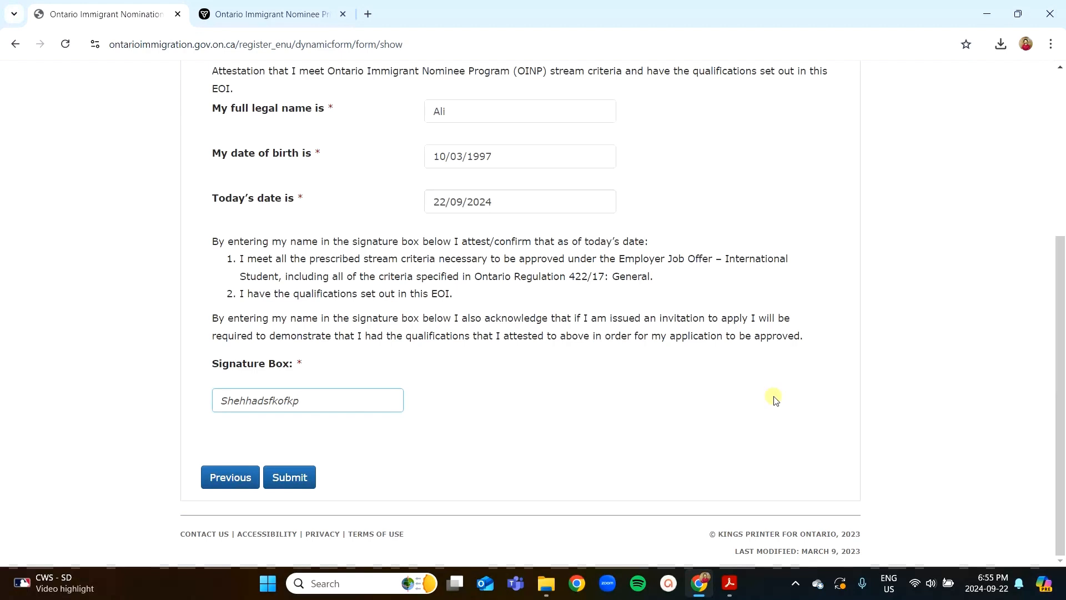
{"action": "left_click_drag", "start_coordinate": [1060, 291], "coordinate": [1061, 128]}
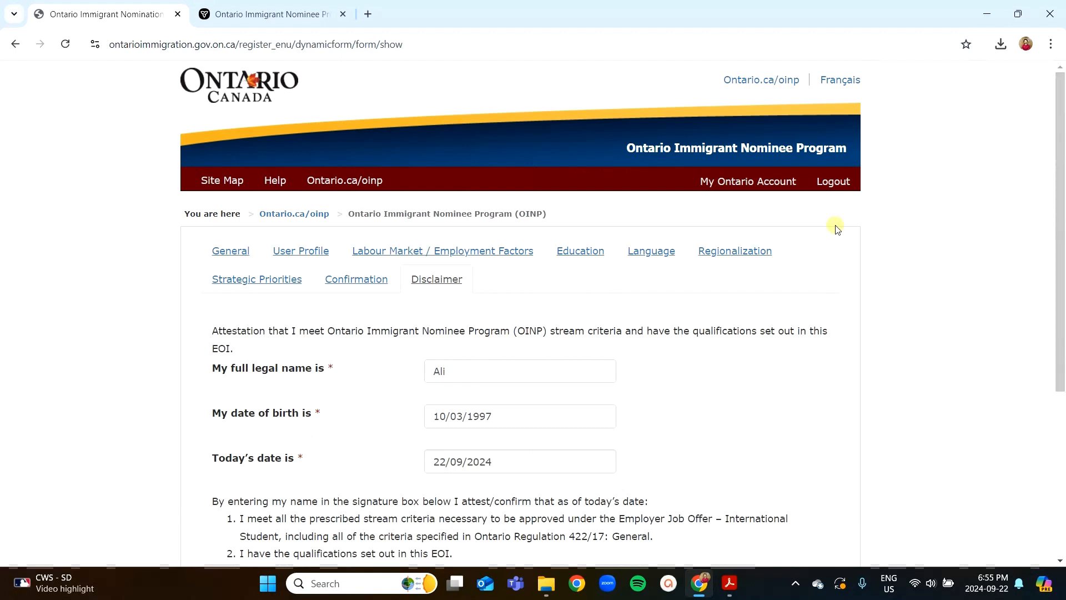